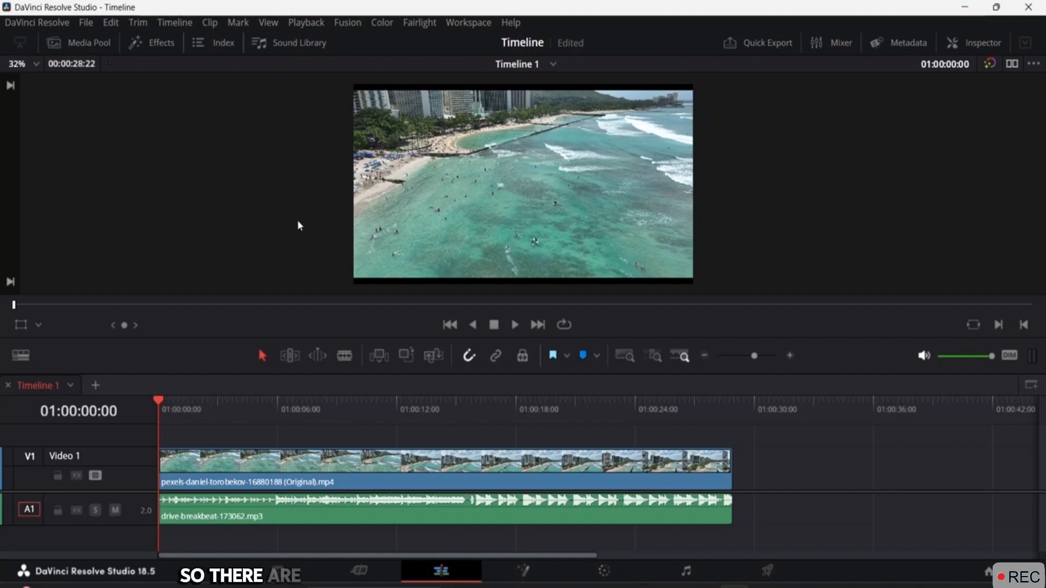
- Look at the Sound Library and close it again
{"action": "left_click", "coordinate": [297, 43]}
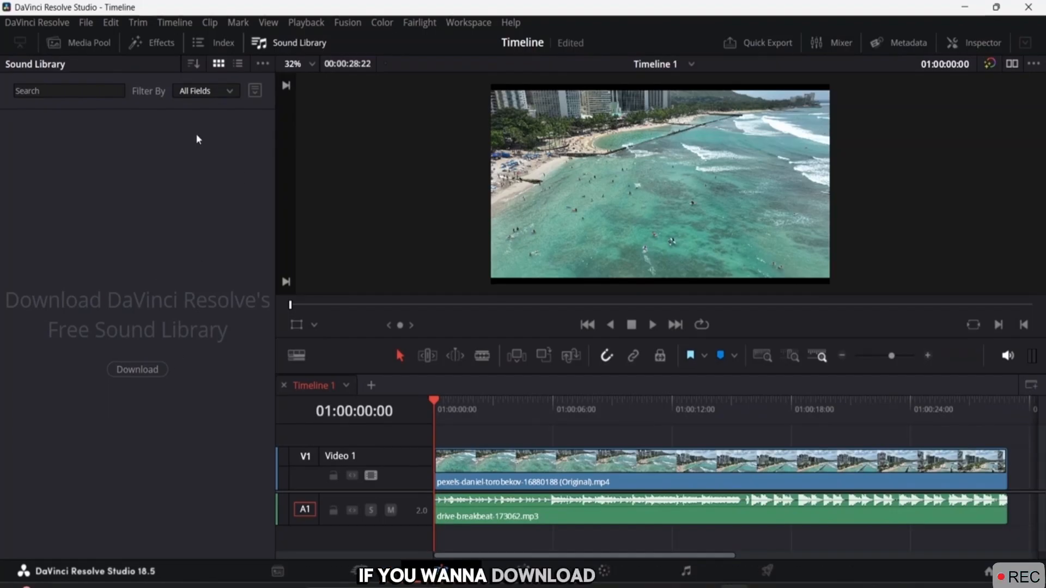
{"action": "left_click", "coordinate": [267, 45]}
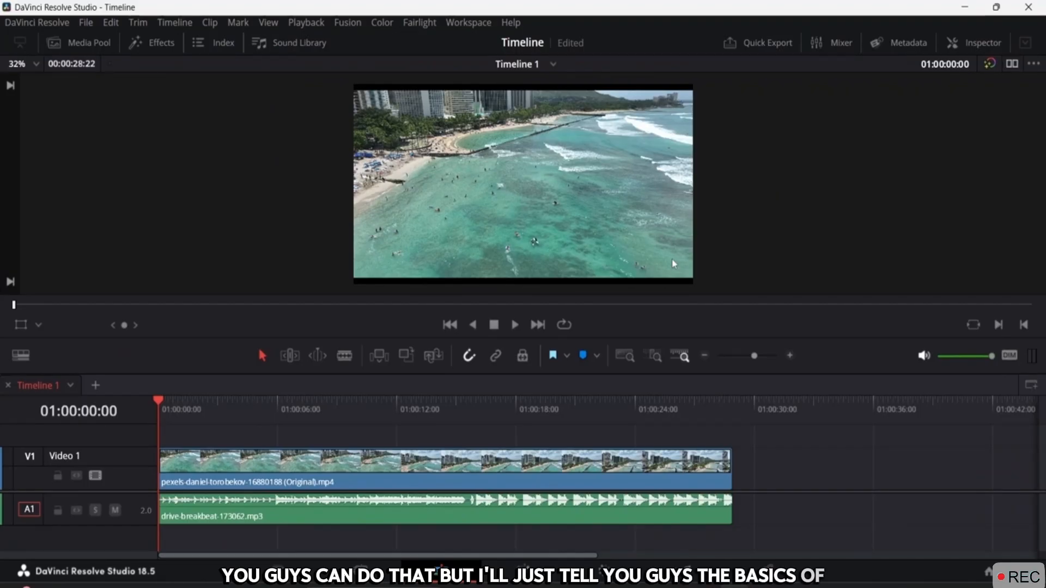
- Select the drive-breakbeat-173062.mp3 clip and increase the height of its audio track to enlarge the waveform
{"action": "left_click", "coordinate": [240, 510]}
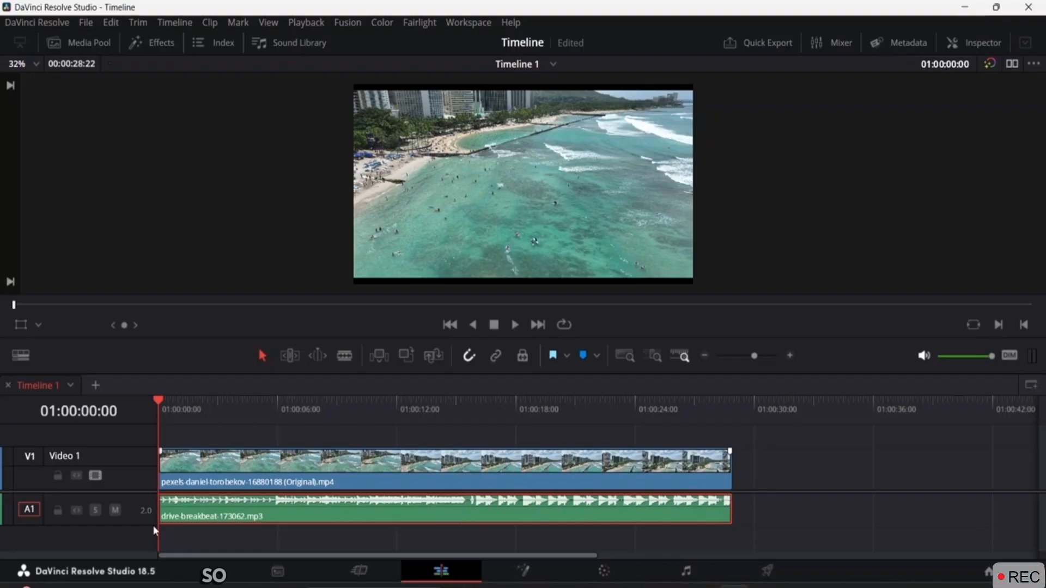
{"action": "left_click_drag", "start_coordinate": [110, 526], "coordinate": [120, 551]}
{"action": "scroll", "coordinate": [367, 536], "scroll_direction": "down", "scroll_amount": 1}
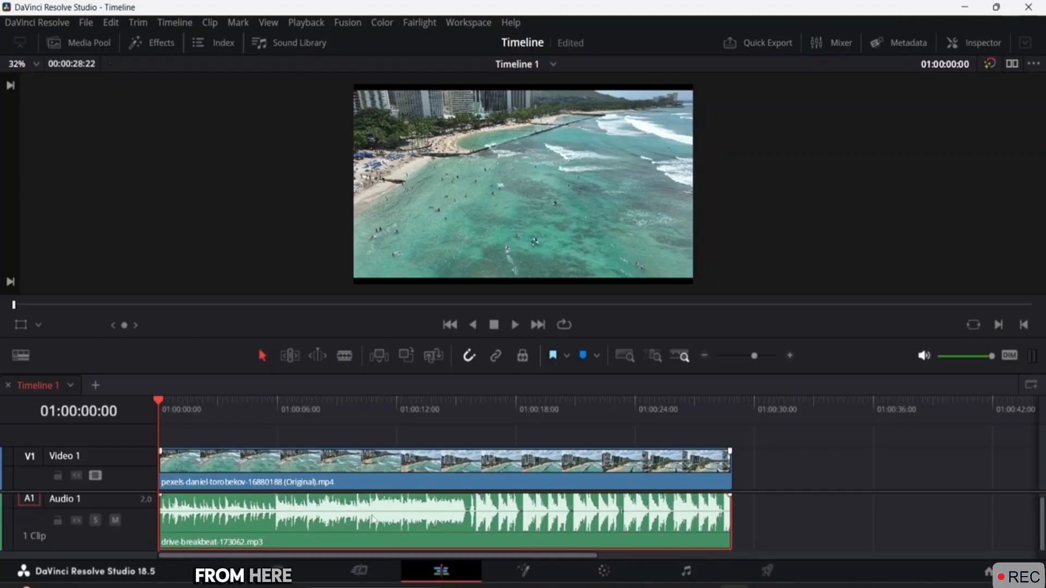
{"action": "scroll", "coordinate": [371, 525], "scroll_direction": "up", "scroll_amount": 1}
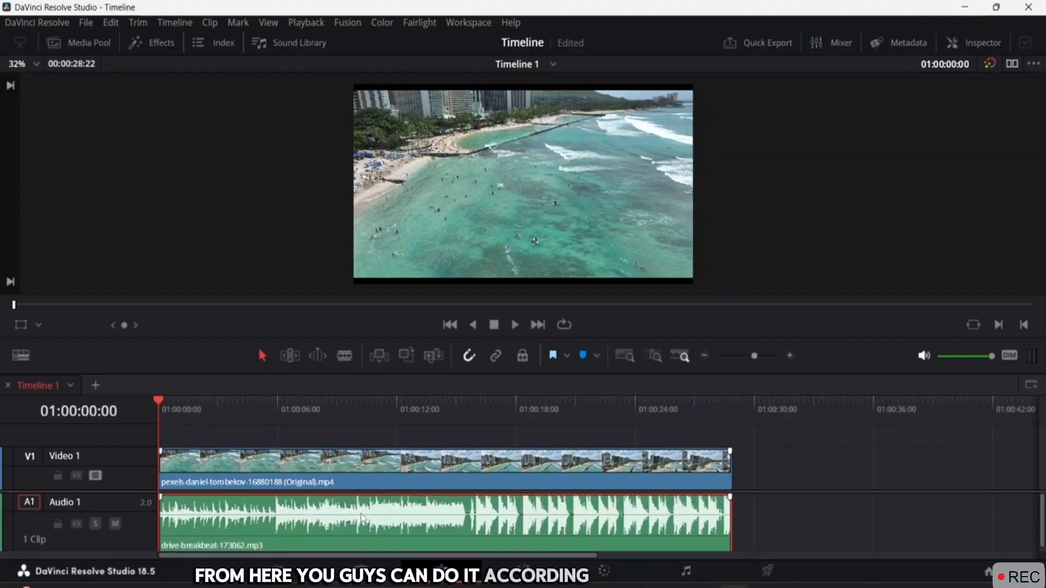
- Try the baseline-anchored and full-height audio waveform displays, ending with the centred full-height waveform
{"action": "left_click", "coordinate": [21, 356]}
{"action": "left_click", "coordinate": [84, 521]}
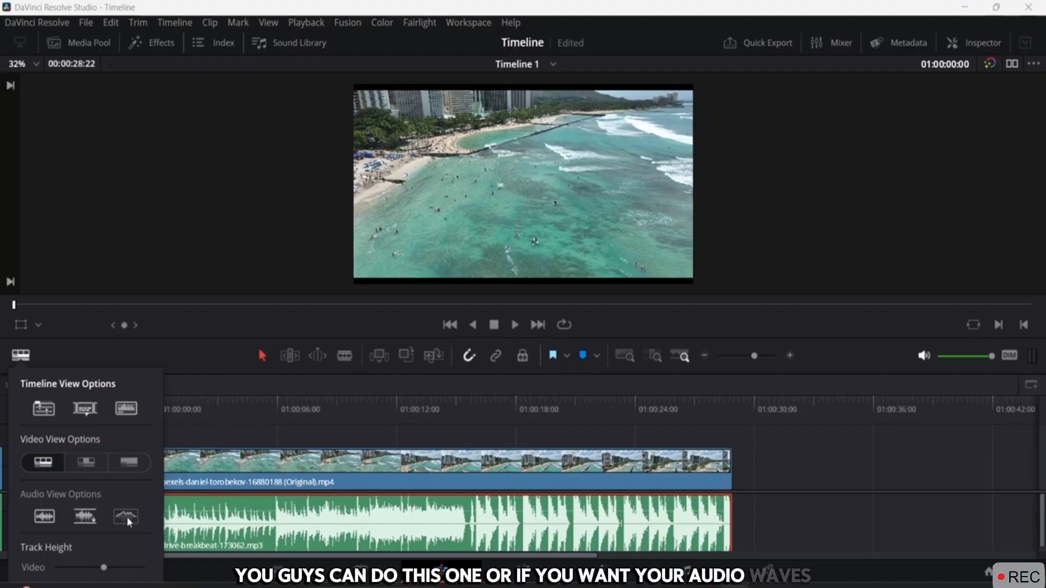
{"action": "left_click", "coordinate": [84, 518]}
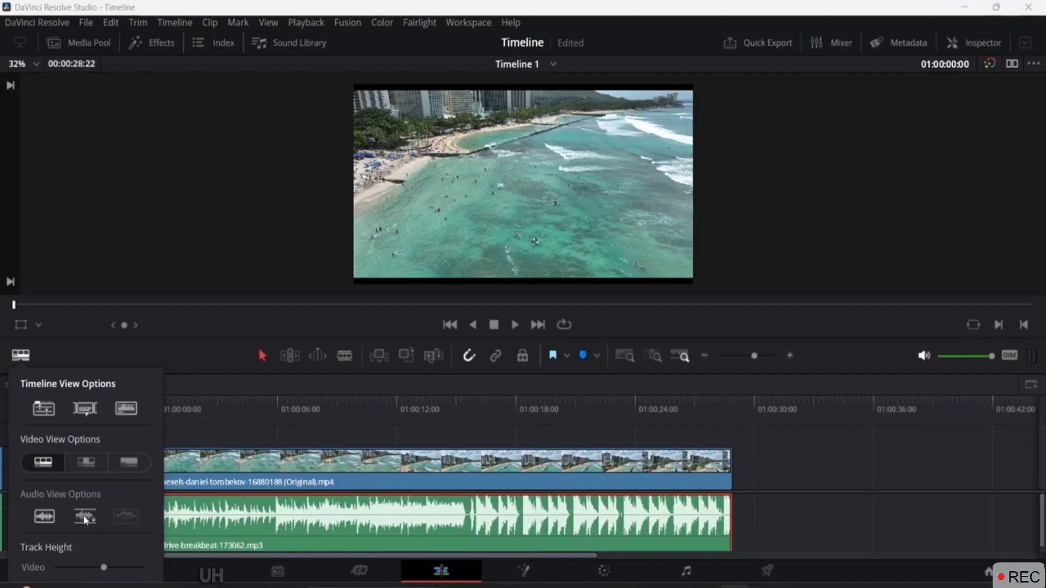
{"action": "left_click", "coordinate": [44, 519]}
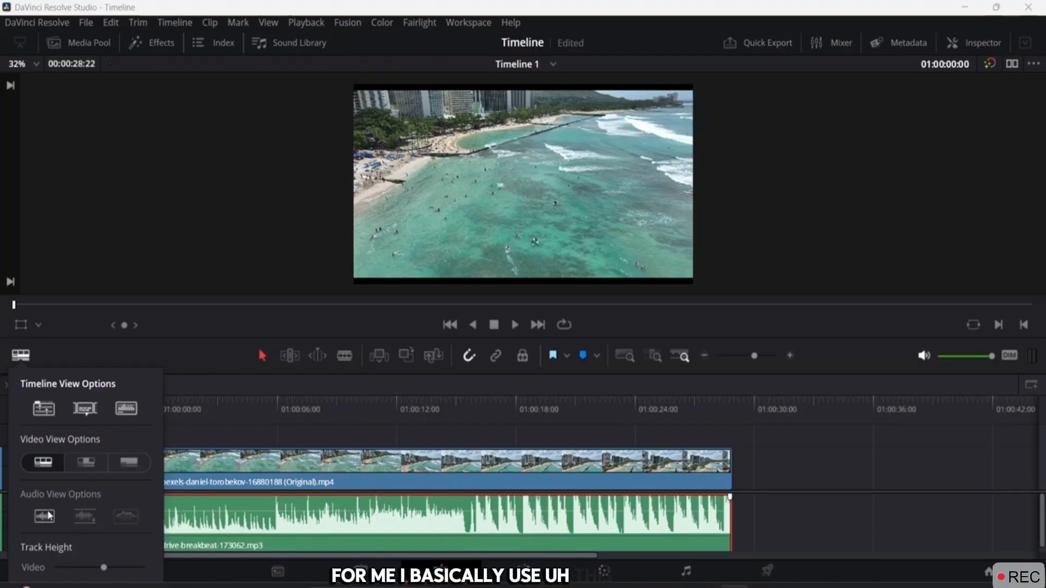
{"action": "left_click", "coordinate": [85, 516]}
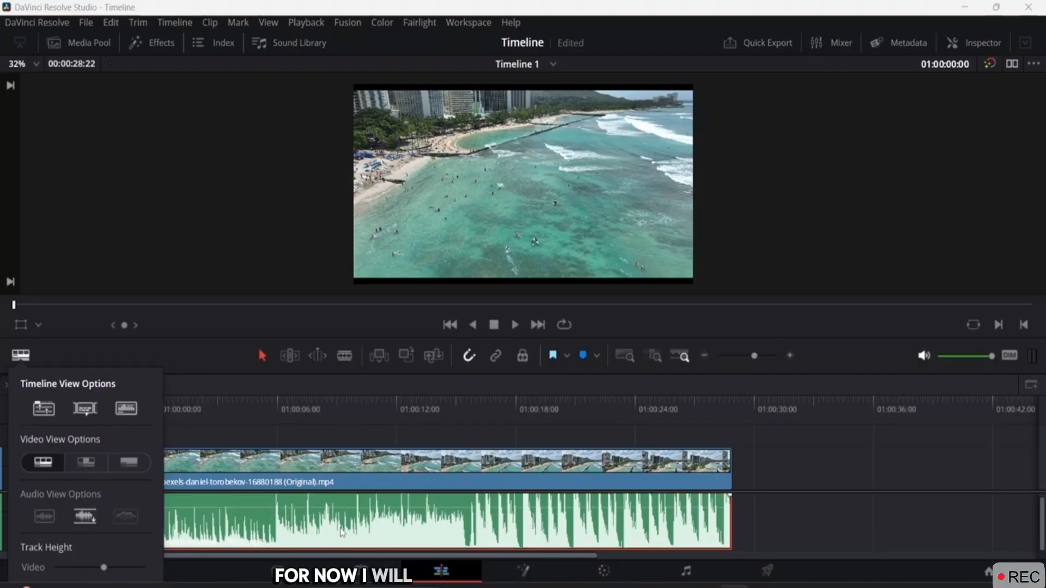
{"action": "left_click", "coordinate": [46, 519]}
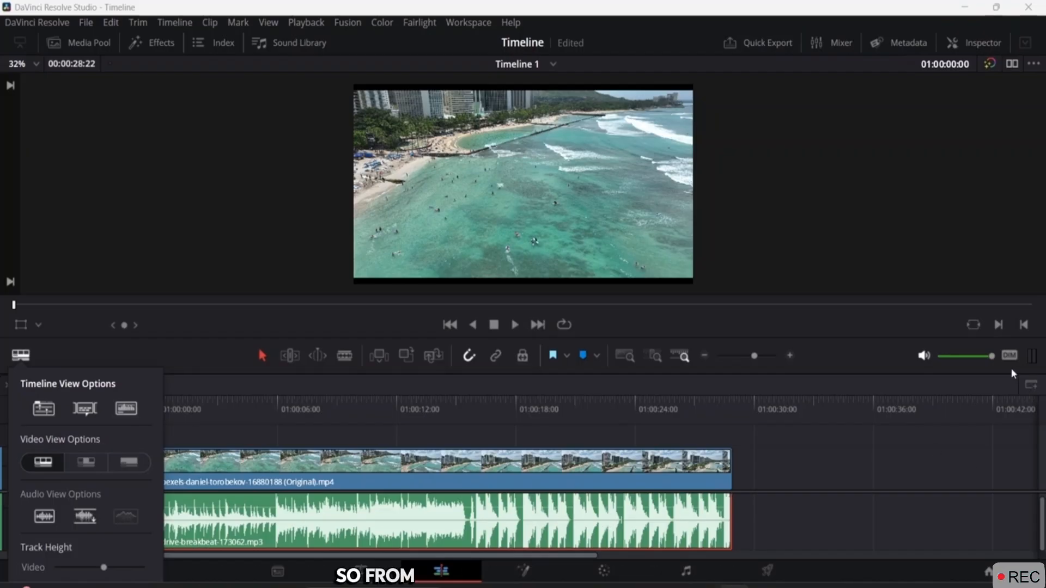
{"action": "mouse_move", "coordinate": [993, 362]}
{"action": "left_click_drag", "start_coordinate": [992, 361], "coordinate": [948, 369]}
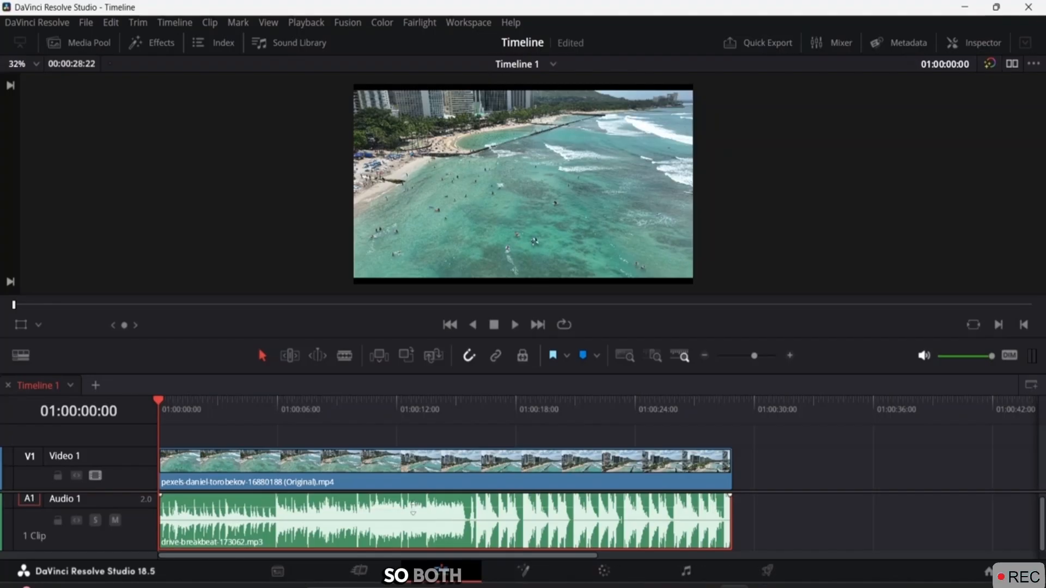
- Lower the music clip's volume to -1.27 dB directly on its waveform in the timeline
{"action": "mouse_move", "coordinate": [413, 514]}
{"action": "mouse_move", "coordinate": [413, 513]}
{"action": "left_mouse_down"}
{"action": "mouse_move", "coordinate": [409, 483]}
{"action": "mouse_move", "coordinate": [408, 511]}
{"action": "left_mouse_up"}
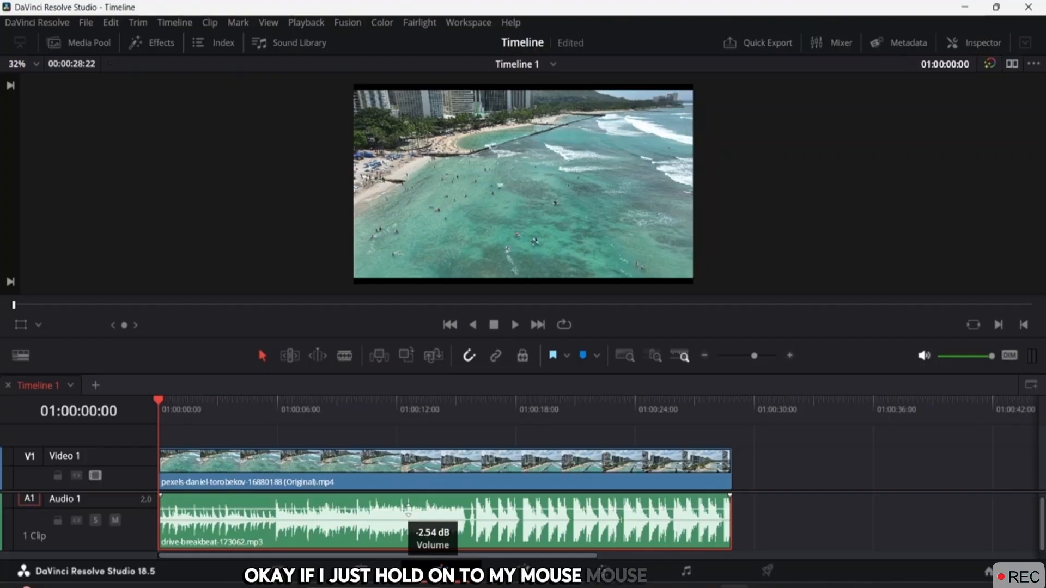
{"action": "left_click_drag", "start_coordinate": [408, 512], "coordinate": [401, 514]}
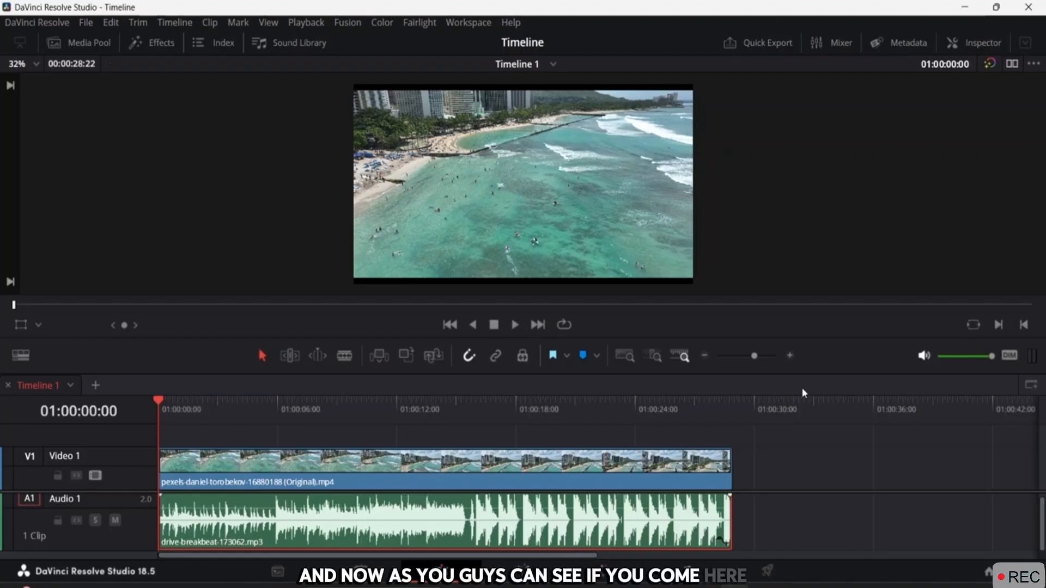
- Open the Inspector for the music clip and set its Volume to -3.74 and its Pan to 9.92
{"action": "left_click", "coordinate": [982, 46]}
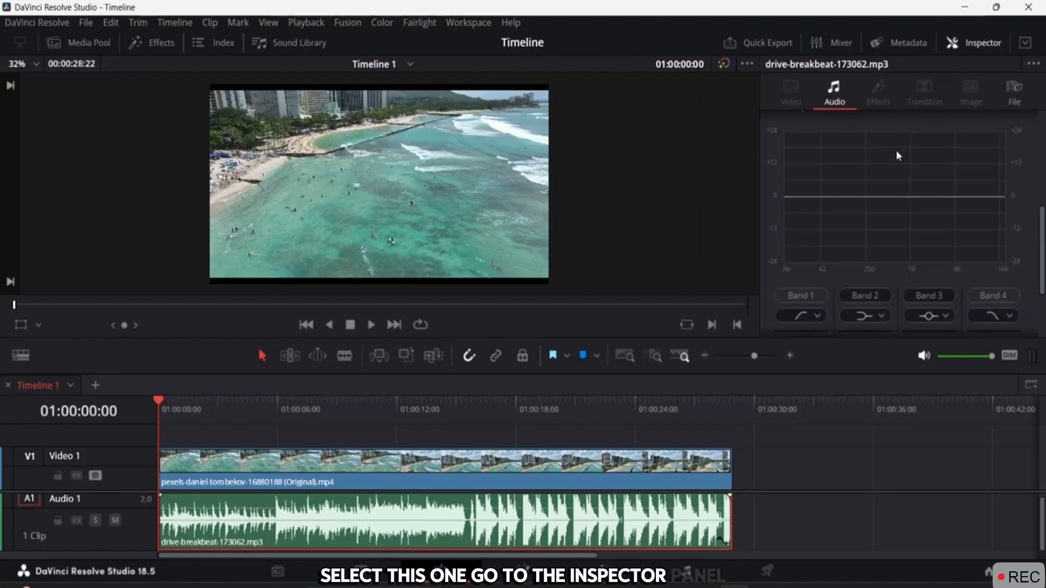
{"action": "scroll", "coordinate": [884, 173], "scroll_direction": "up", "scroll_amount": 5}
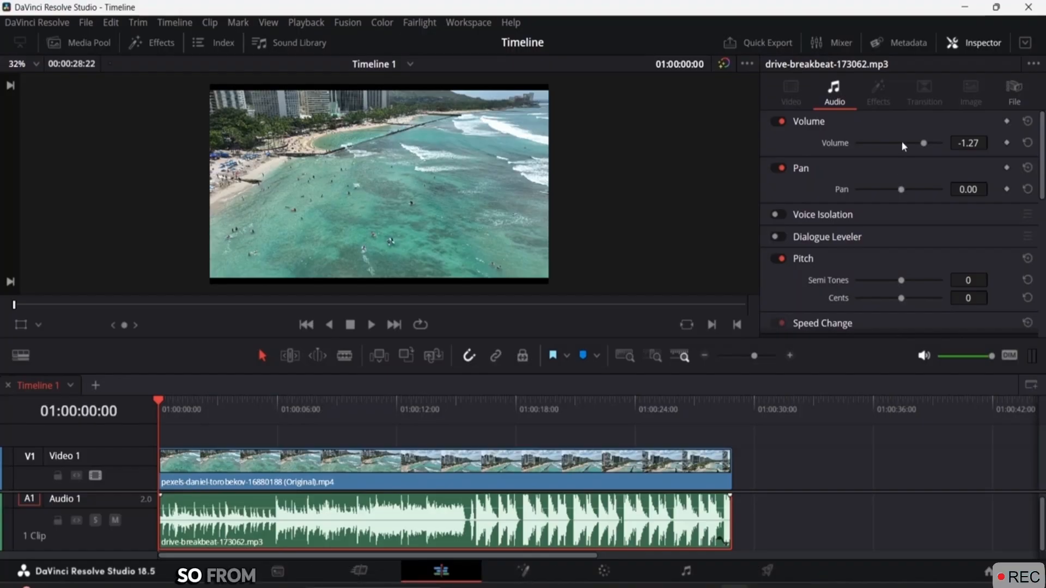
{"action": "mouse_move", "coordinate": [924, 143]}
{"action": "left_mouse_down"}
{"action": "mouse_move", "coordinate": [908, 143]}
{"action": "mouse_move", "coordinate": [922, 156]}
{"action": "left_mouse_up"}
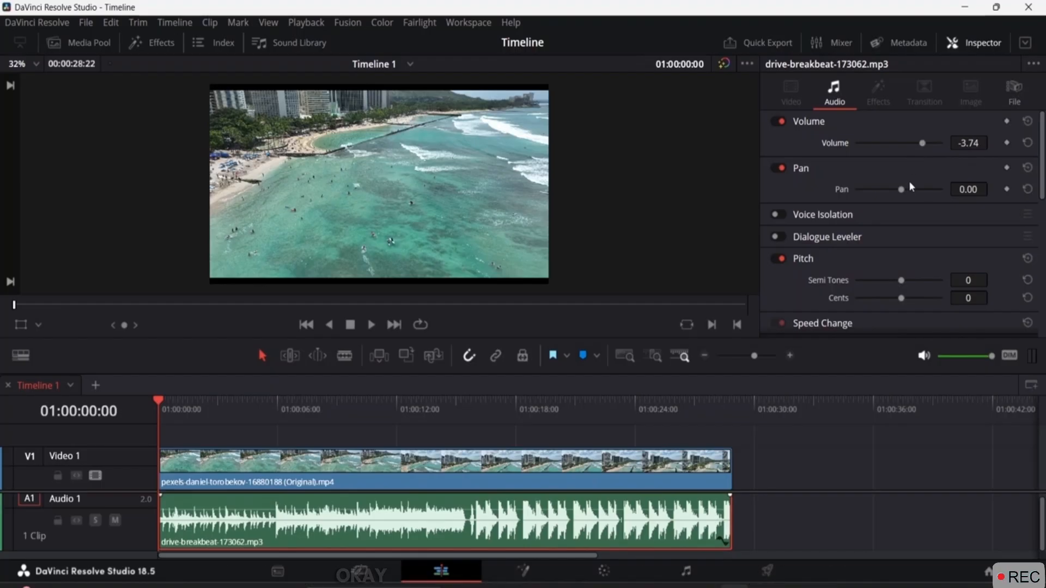
{"action": "mouse_move", "coordinate": [905, 190]}
{"action": "left_mouse_down"}
{"action": "mouse_move", "coordinate": [877, 189]}
{"action": "mouse_move", "coordinate": [907, 191]}
{"action": "left_mouse_up"}
- Enable the clip's Equalizer and raise band 2 to about +9 dB and band 3 to about +11 dB
{"action": "scroll", "coordinate": [837, 254], "scroll_direction": "down", "scroll_amount": 3}
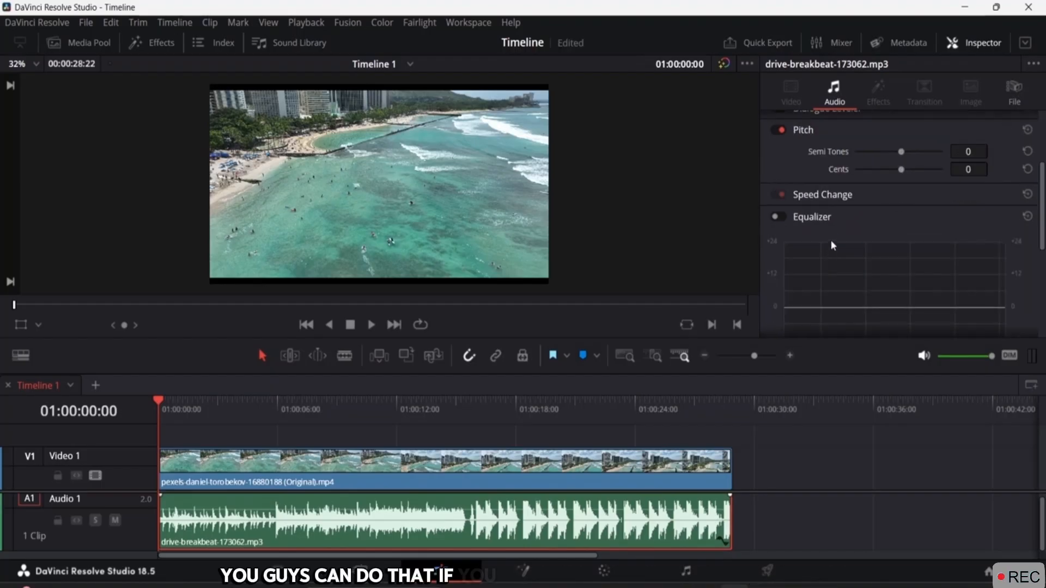
{"action": "scroll", "coordinate": [830, 240], "scroll_direction": "down", "scroll_amount": 3}
{"action": "scroll", "coordinate": [835, 234], "scroll_direction": "up", "scroll_amount": 2}
{"action": "left_click", "coordinate": [782, 173]}
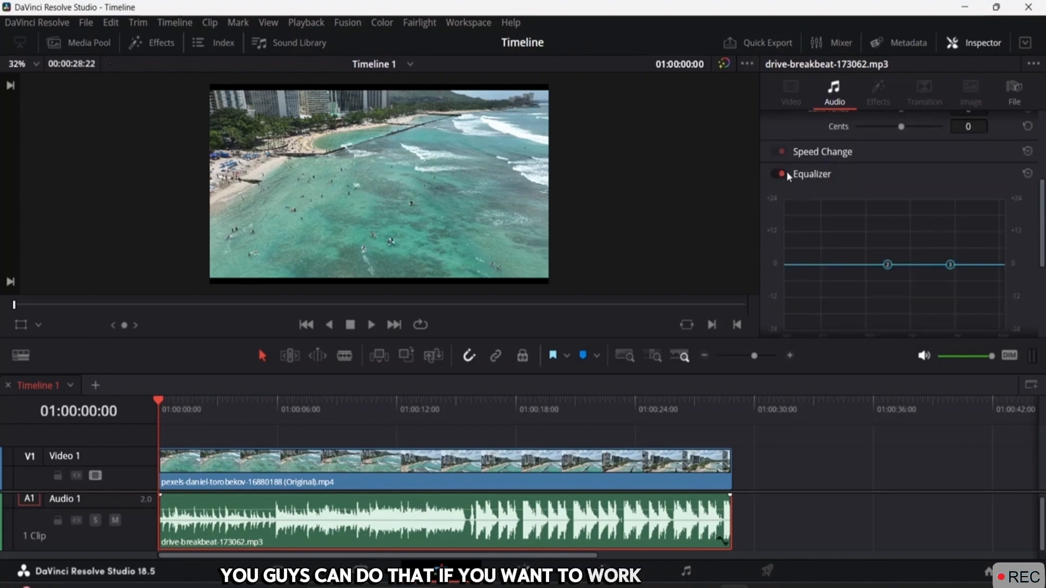
{"action": "left_click_drag", "start_coordinate": [888, 264], "coordinate": [836, 240]}
{"action": "left_click_drag", "start_coordinate": [953, 269], "coordinate": [951, 238]}
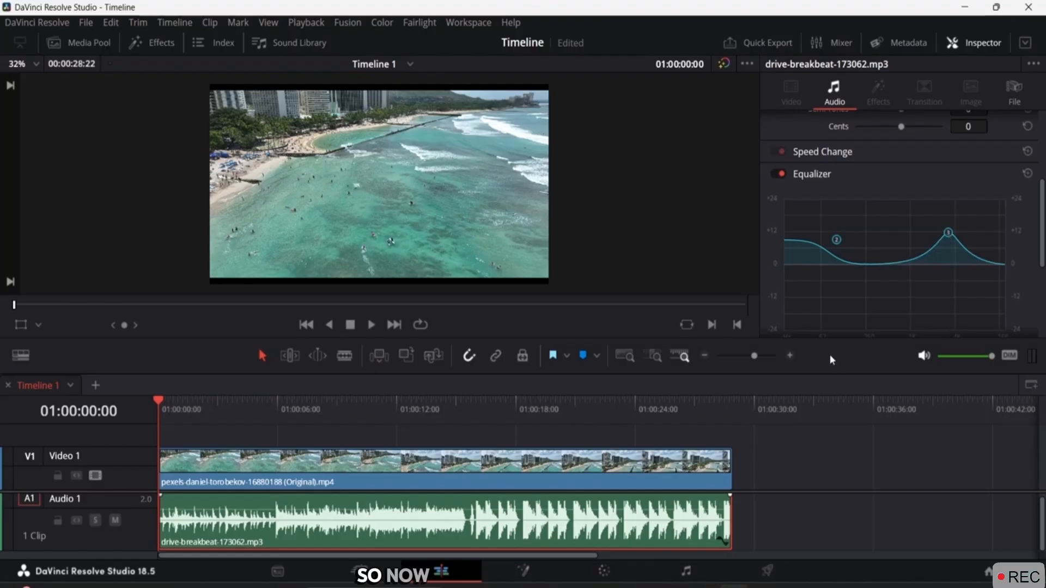
- Play the timeline while lowering Equalizer band 2 to about -9 dB and band 3 to about -15 dB
{"action": "key", "text": "space"}
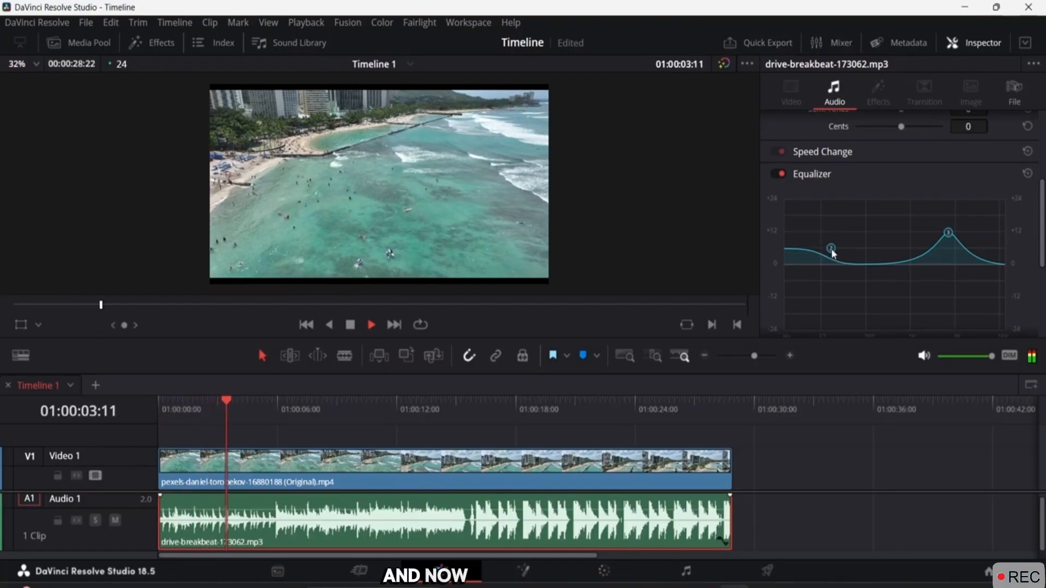
{"action": "left_click_drag", "start_coordinate": [836, 241], "coordinate": [871, 291]}
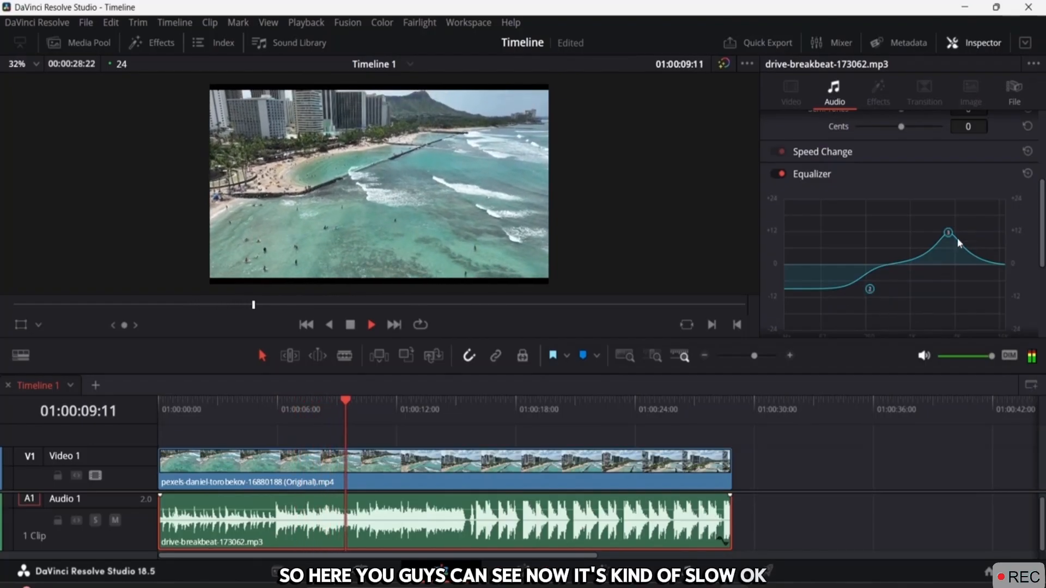
{"action": "left_click_drag", "start_coordinate": [948, 230], "coordinate": [949, 309]}
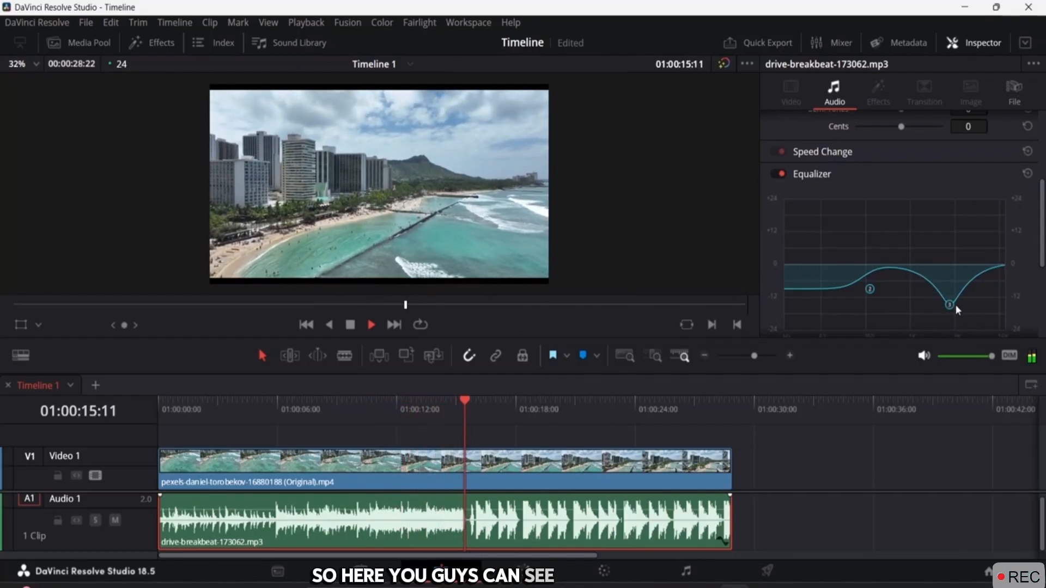
- Reset the Equalizer to its flat curve and enable it again
{"action": "left_click", "coordinate": [1028, 174]}
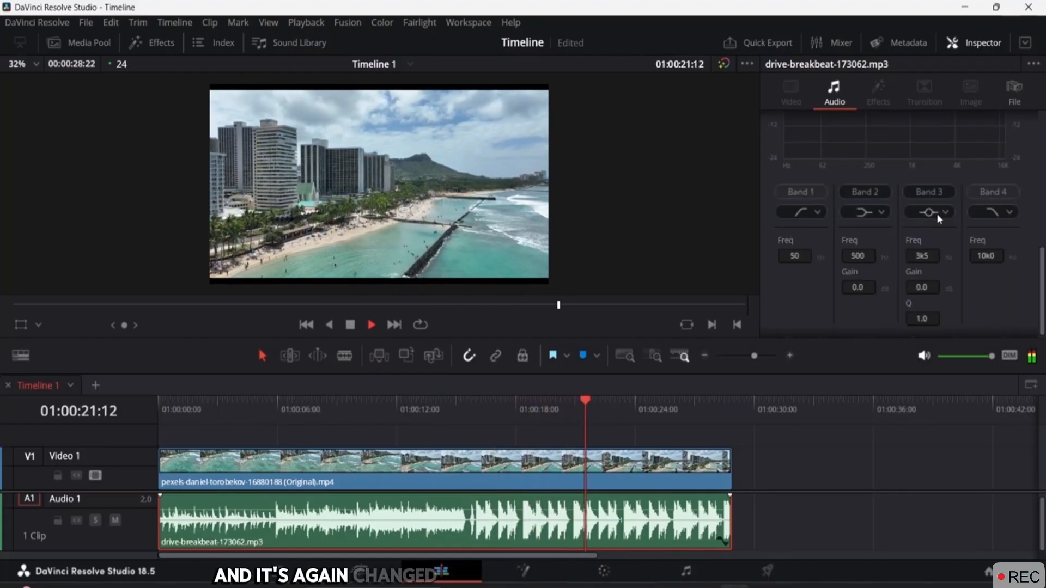
{"action": "left_click", "coordinate": [780, 173]}
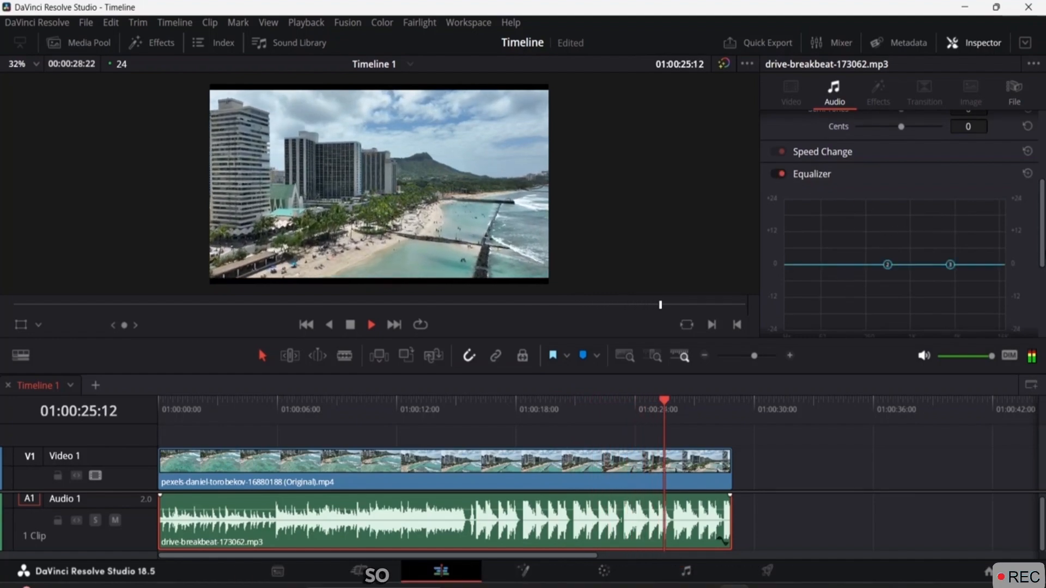
- Stop playback and change the filter shape of Equalizer Band 2 to a bell
{"action": "left_click_drag", "start_coordinate": [1042, 245], "coordinate": [1041, 316]}
{"action": "key", "text": "space"}
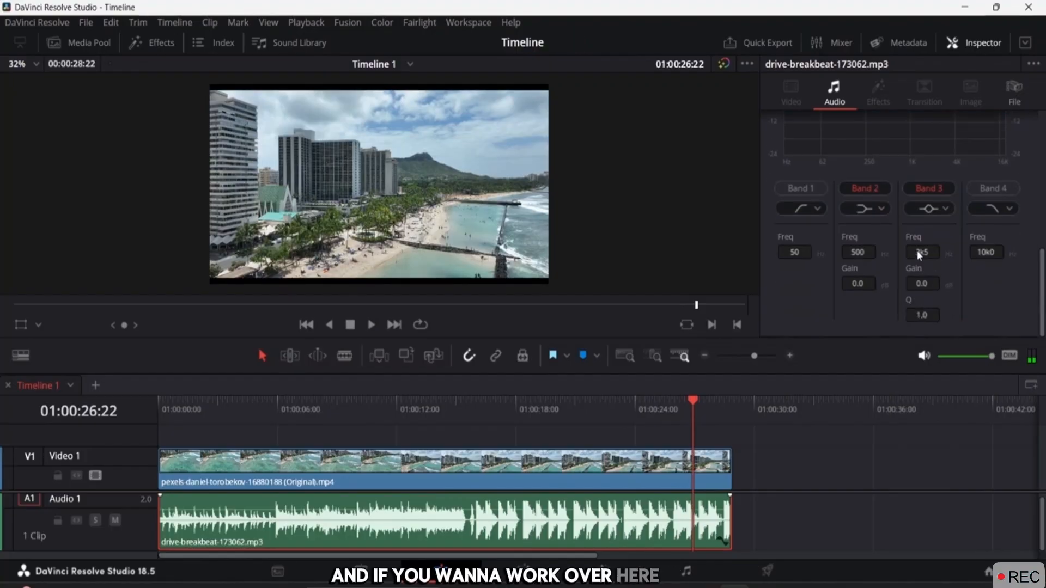
{"action": "left_click", "coordinate": [881, 214]}
{"action": "left_click", "coordinate": [872, 229]}
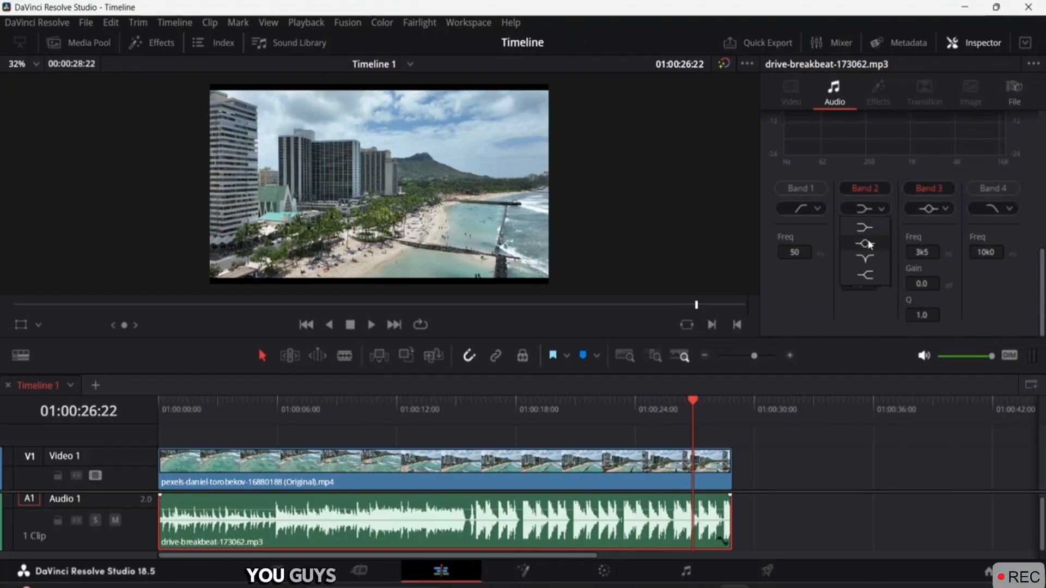
{"action": "scroll", "coordinate": [909, 280], "scroll_direction": "up", "scroll_amount": 3}
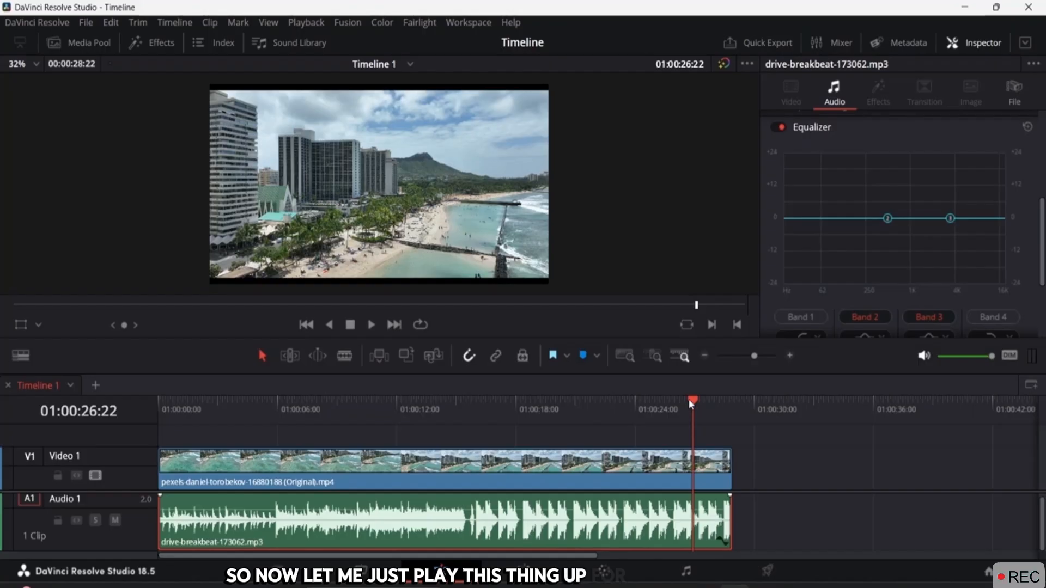
- Play the timeline from the start and set the clip's Pitch to 9 Semi Tones and -24 Cents
{"action": "left_click_drag", "start_coordinate": [690, 401], "coordinate": [149, 361]}
{"action": "key", "text": "space"}
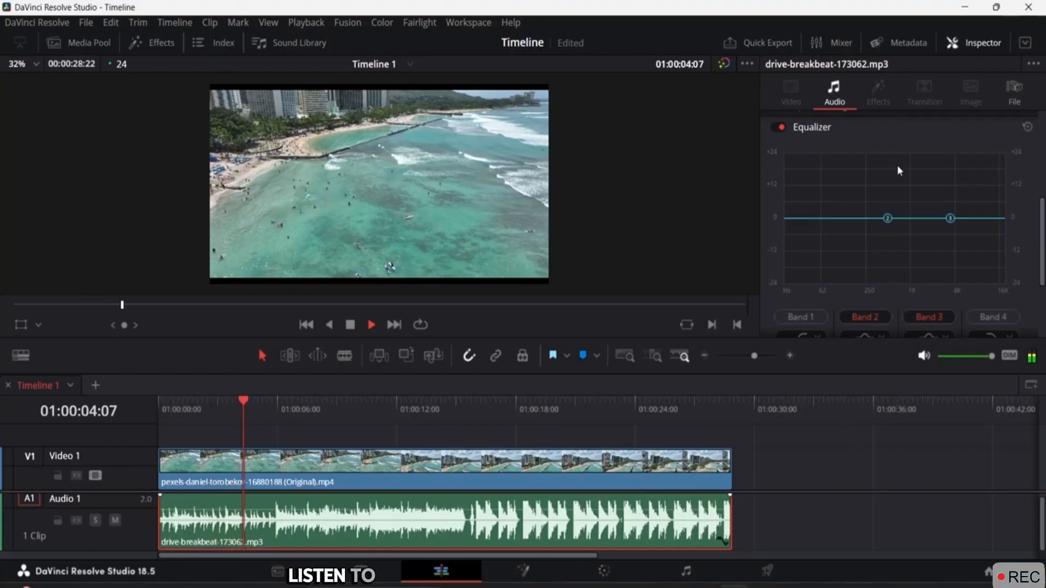
{"action": "scroll", "coordinate": [1027, 132], "scroll_direction": "up", "scroll_amount": 3}
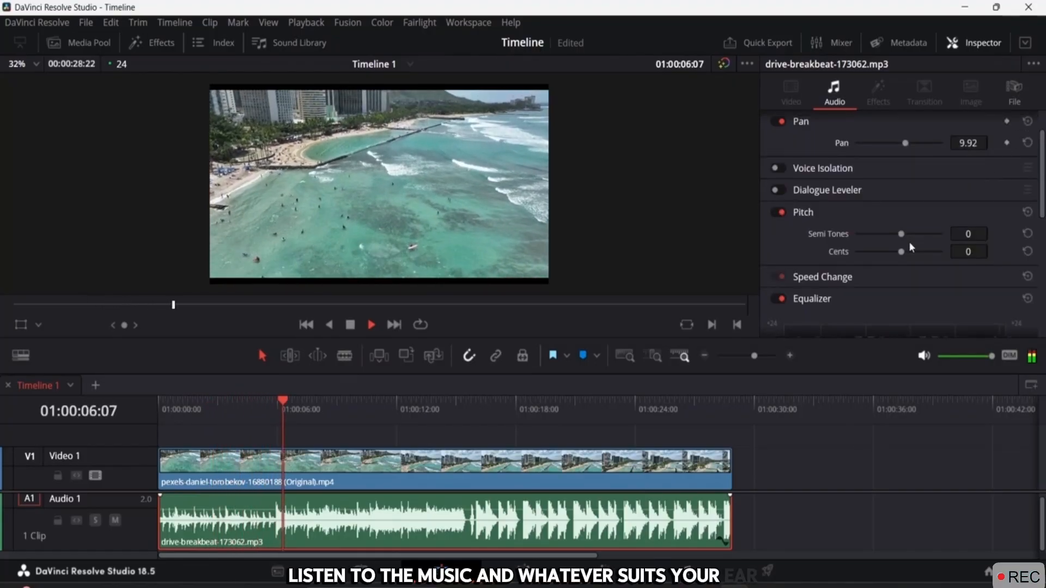
{"action": "left_click_drag", "start_coordinate": [903, 233], "coordinate": [890, 252]}
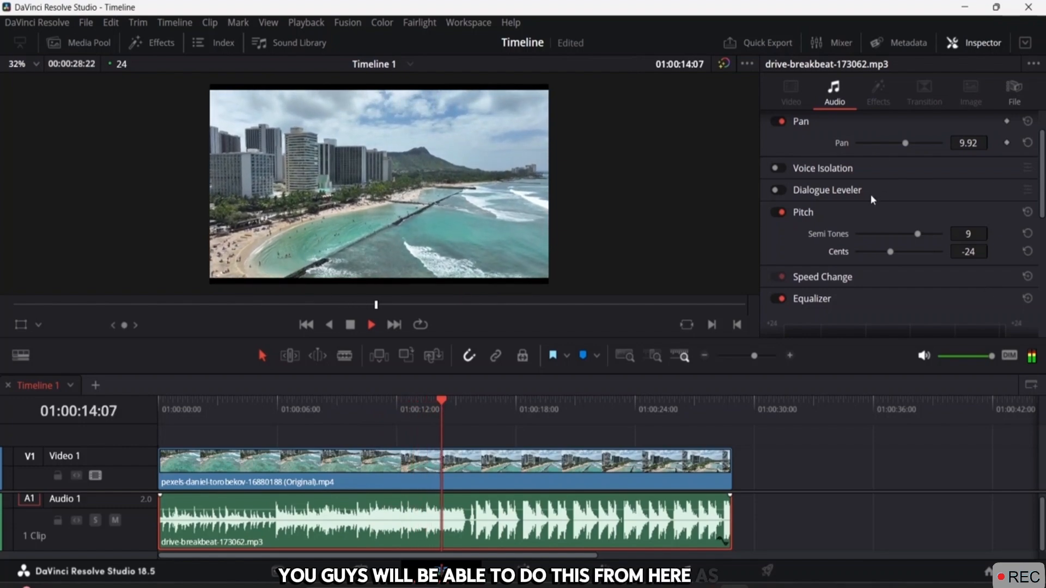
- Listen to the adjusted music, stop playback, return the playhead to the timeline start and close the Inspector
{"action": "scroll", "coordinate": [869, 194], "scroll_direction": "up", "scroll_amount": 1}
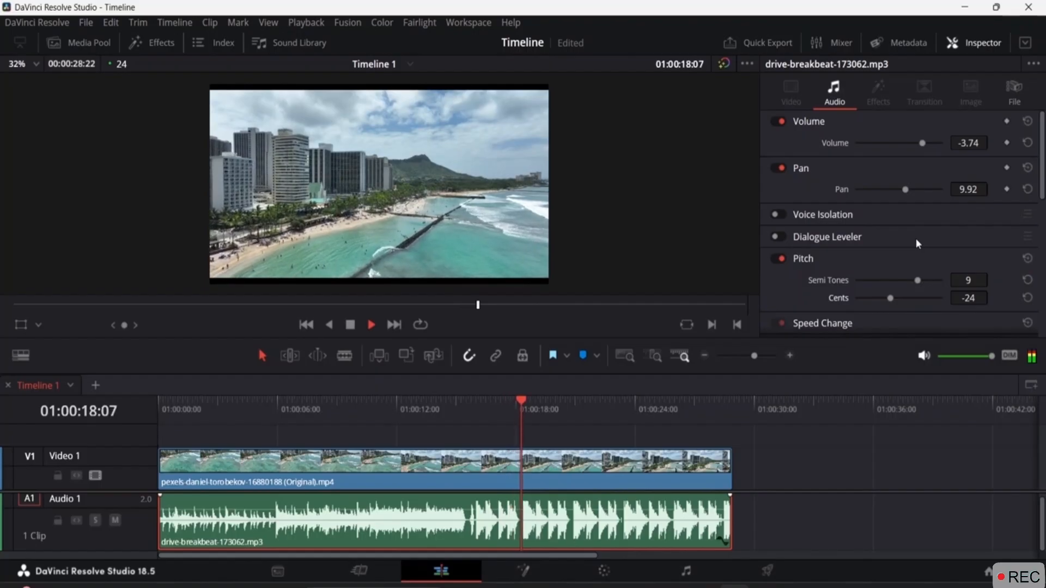
{"action": "key", "text": "space"}
{"action": "key", "text": "space"}
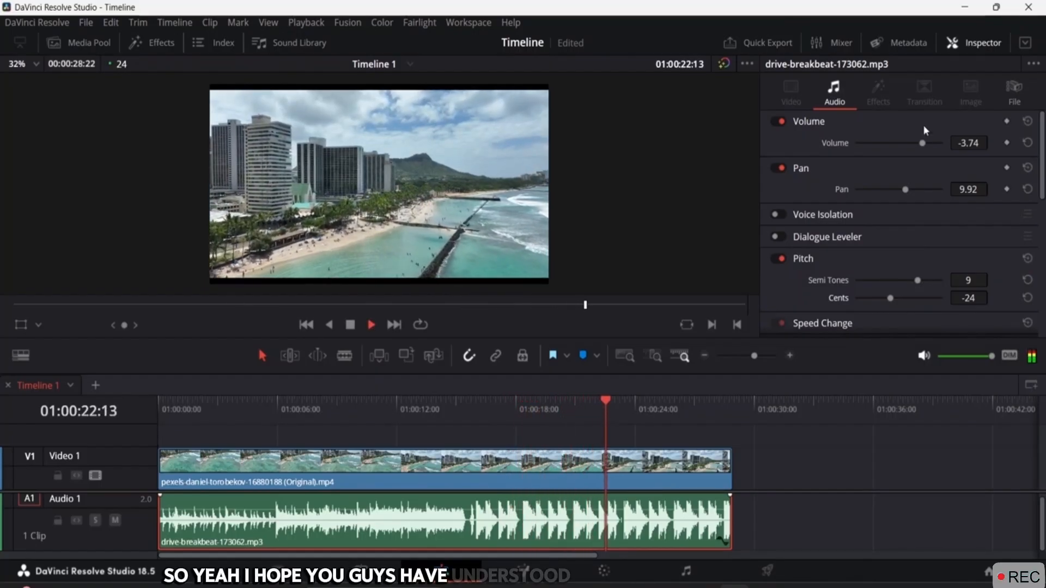
{"action": "key", "text": "space"}
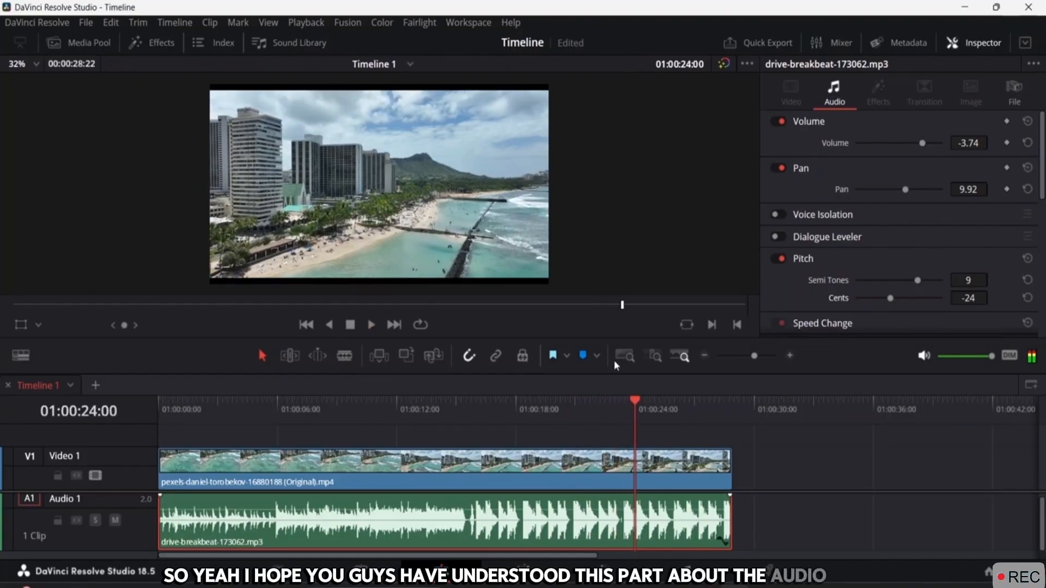
{"action": "left_click_drag", "start_coordinate": [635, 401], "coordinate": [88, 427]}
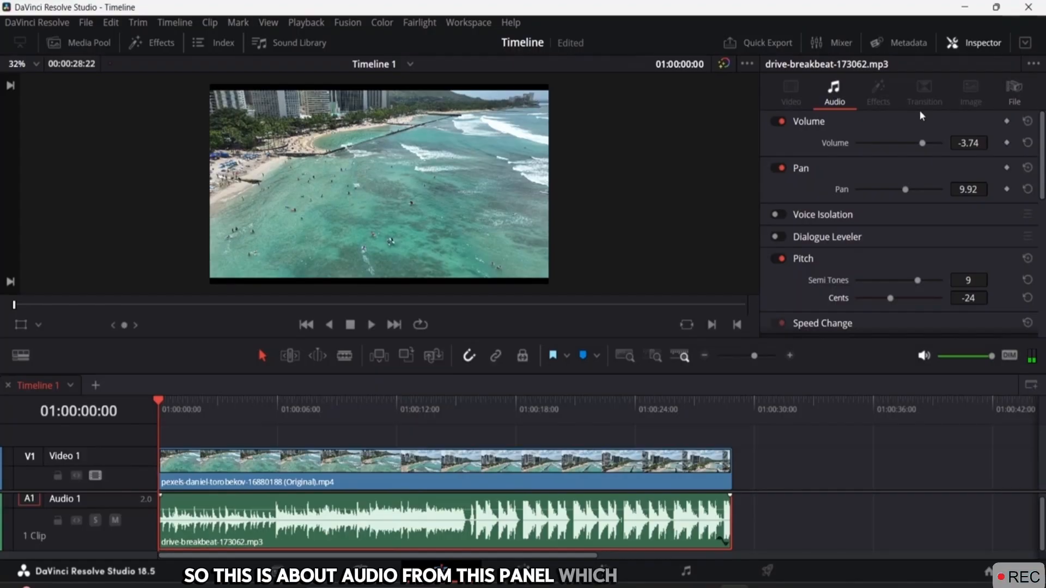
{"action": "left_click", "coordinate": [966, 48]}
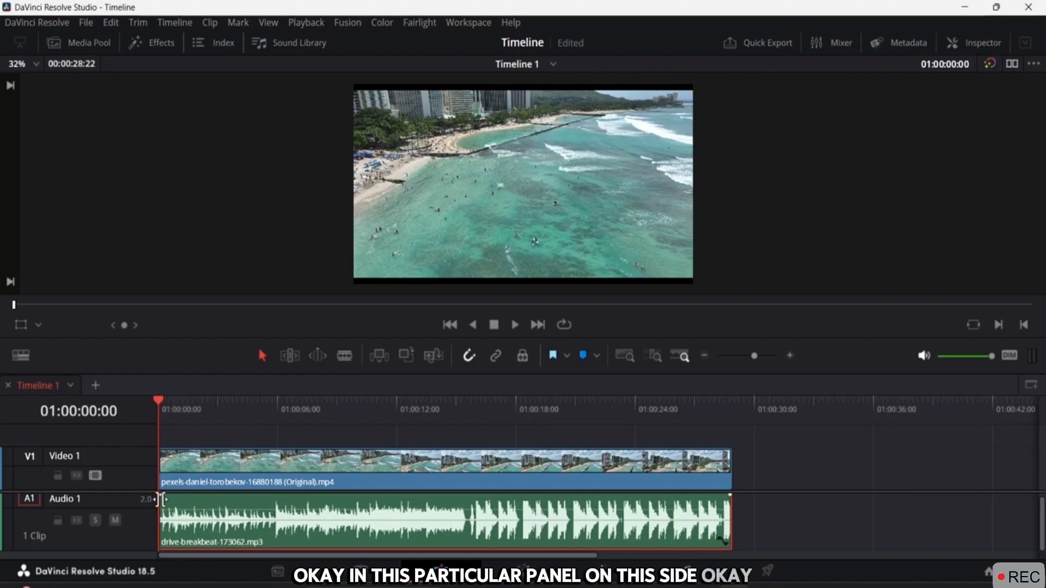
- Add a fade-out of about 7 seconds to the end of the music clip and a fade-in of about 3 seconds to its start
{"action": "left_click", "coordinate": [729, 496]}
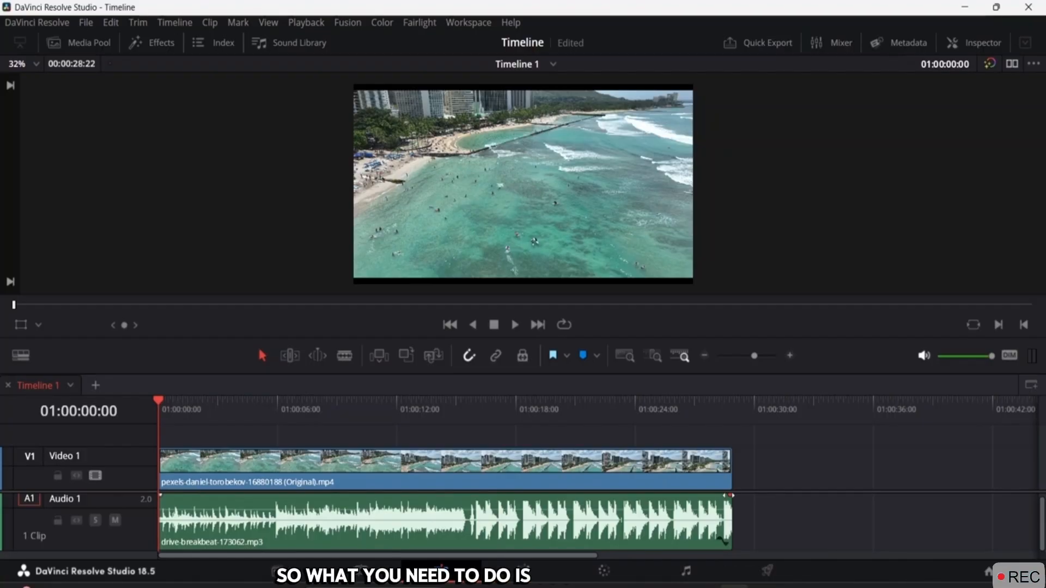
{"action": "mouse_move", "coordinate": [729, 496]}
{"action": "left_mouse_down"}
{"action": "mouse_move", "coordinate": [572, 495]}
{"action": "mouse_move", "coordinate": [594, 494]}
{"action": "left_mouse_up"}
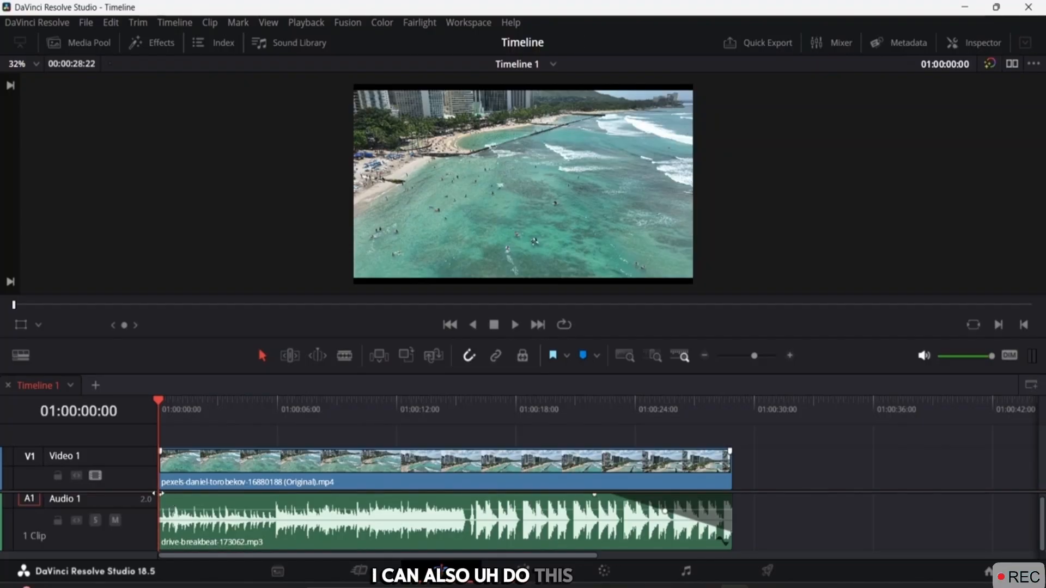
{"action": "scroll", "coordinate": [161, 494], "scroll_direction": "down", "scroll_amount": 1}
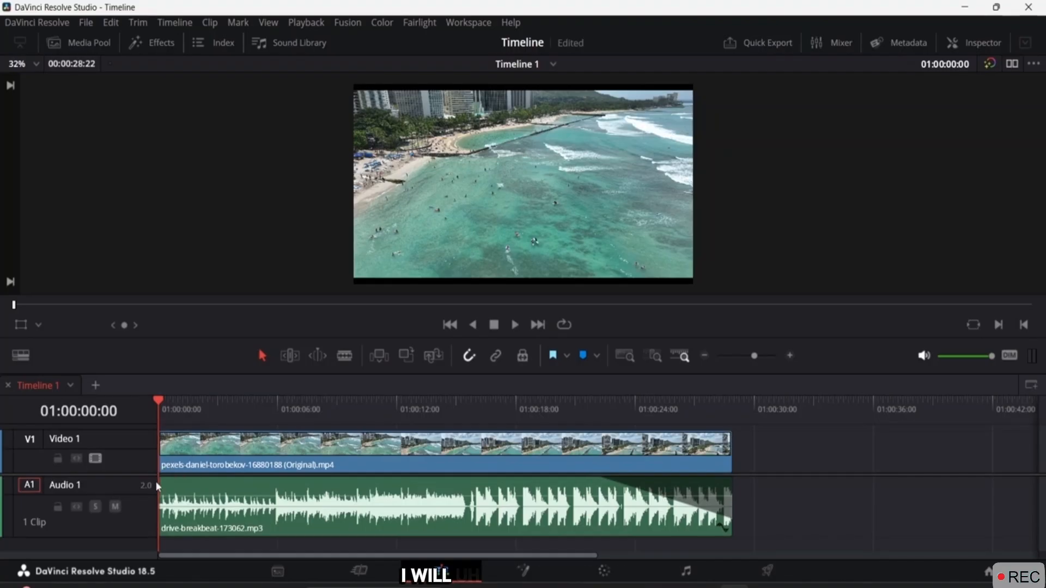
{"action": "left_click_drag", "start_coordinate": [161, 479], "coordinate": [220, 481]}
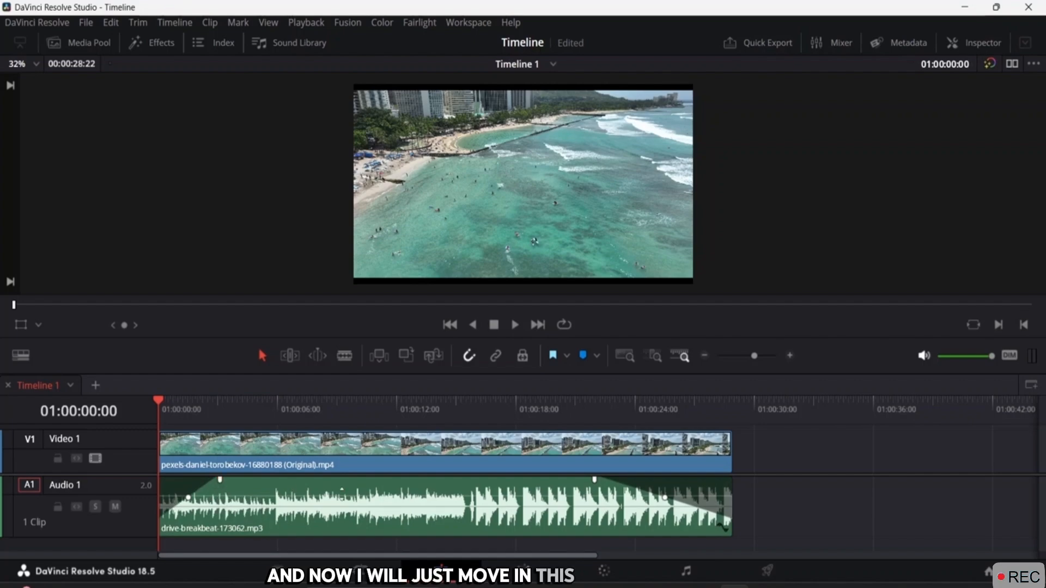
- Play the timeline to hear the music's fade-in, skip ahead to hear its fade-out, and stop playback
{"action": "key", "text": "space"}
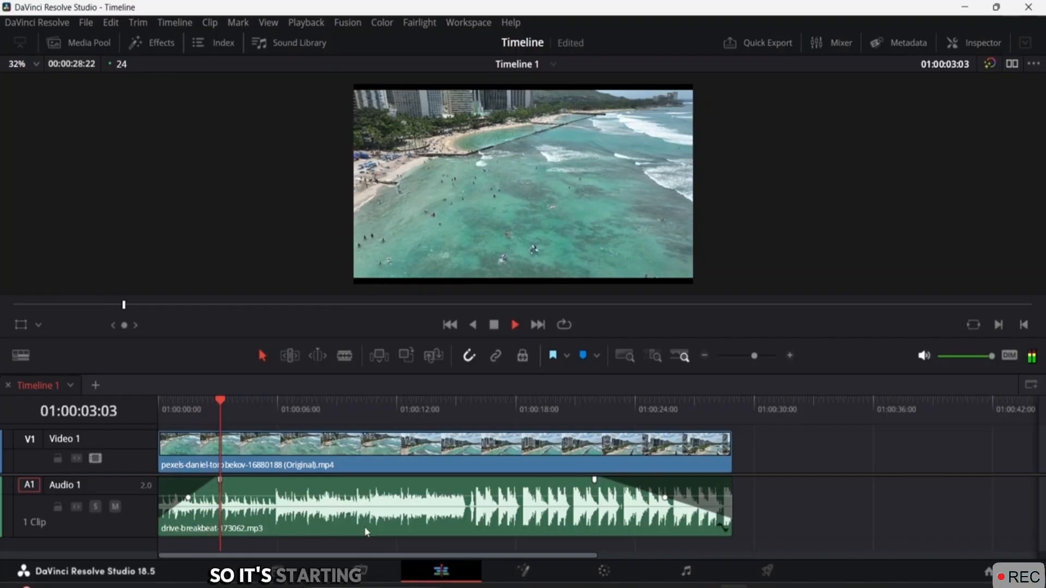
{"action": "left_click_drag", "start_coordinate": [241, 411], "coordinate": [607, 460]}
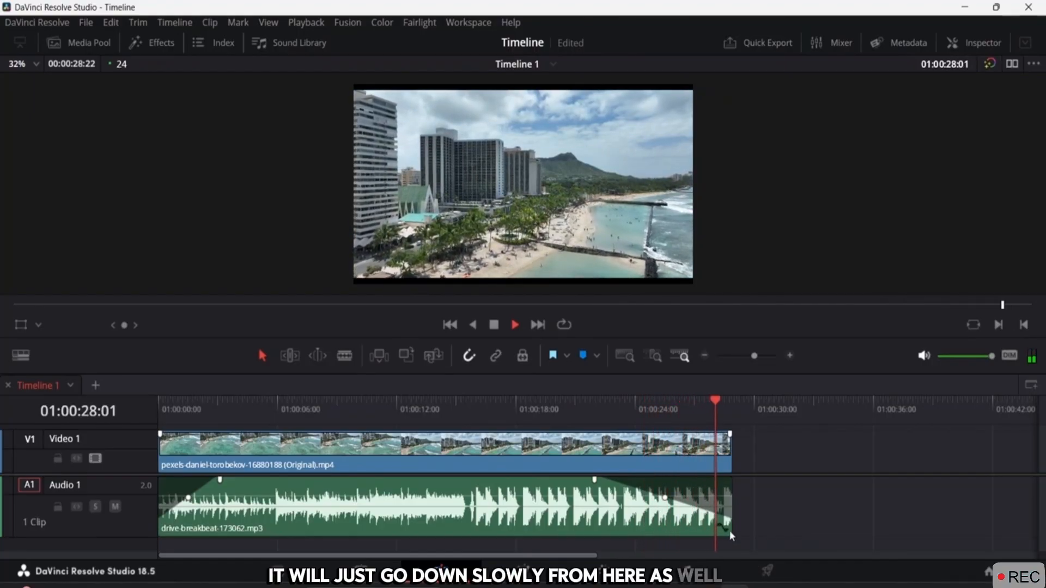
{"action": "key", "text": "space"}
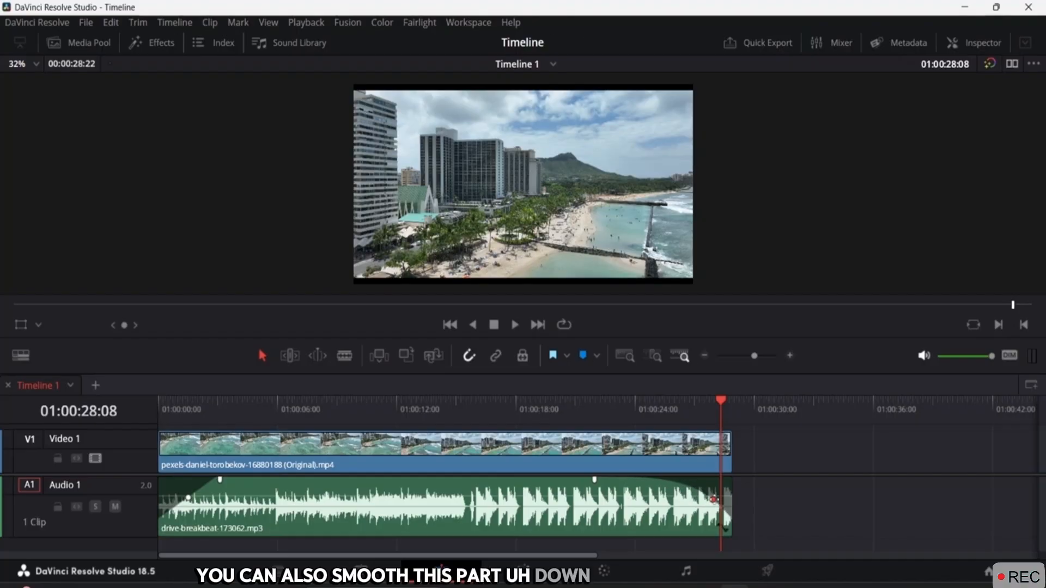
- Bend the music clip's fade-out and fade-in into smooth outward curves and play the opening seconds from the timeline start
{"action": "left_click_drag", "start_coordinate": [714, 501], "coordinate": [712, 499]}
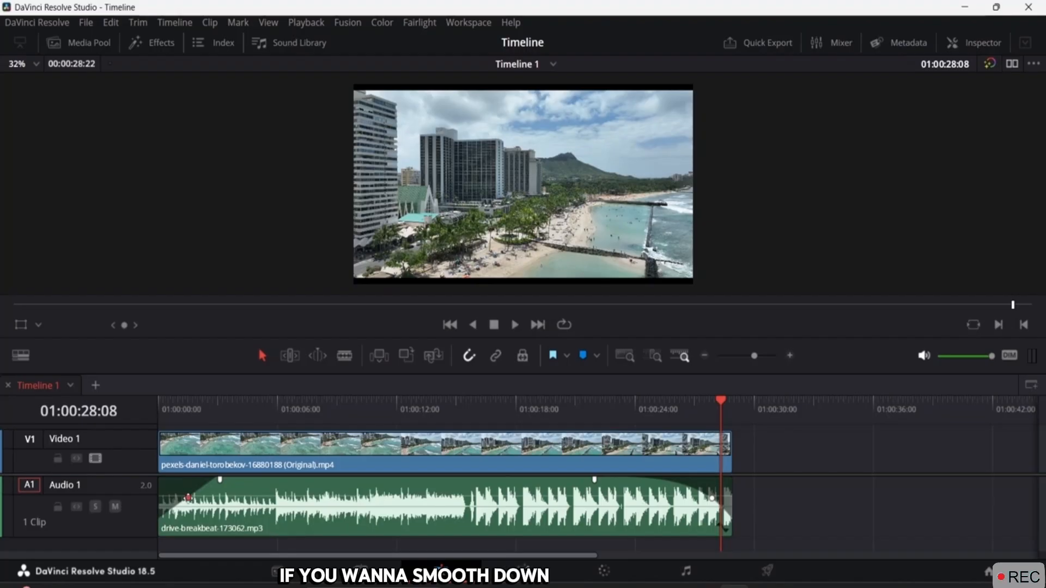
{"action": "left_click_drag", "start_coordinate": [188, 497], "coordinate": [181, 489]}
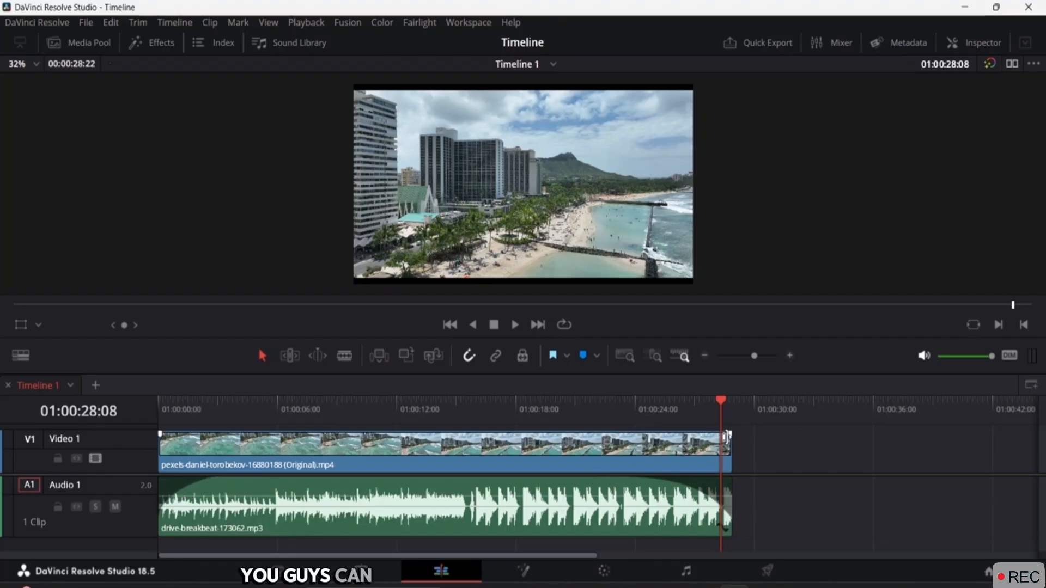
{"action": "left_click_drag", "start_coordinate": [718, 395], "coordinate": [122, 406]}
{"action": "key", "text": "space"}
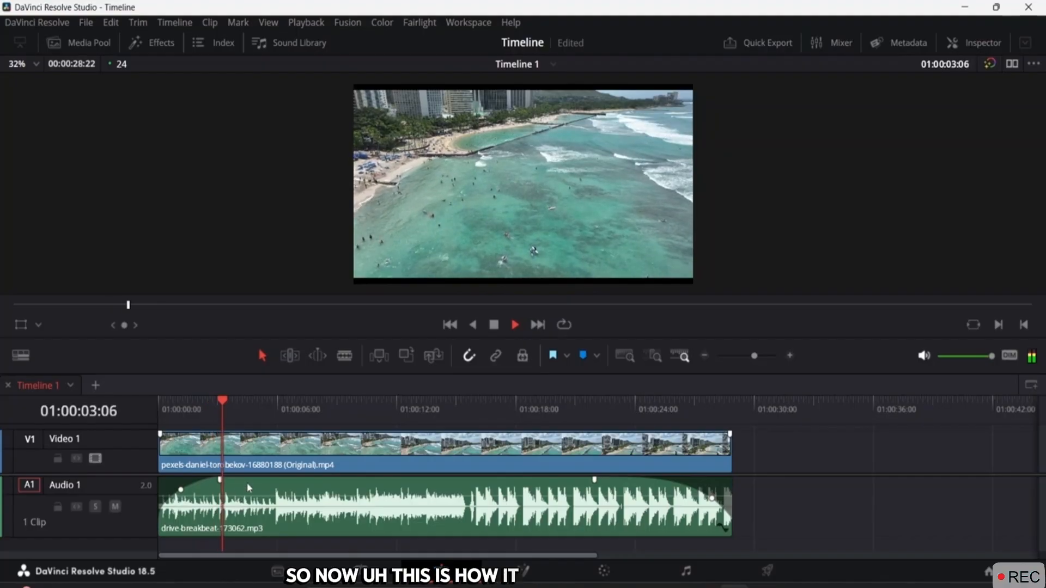
{"action": "key", "text": "space"}
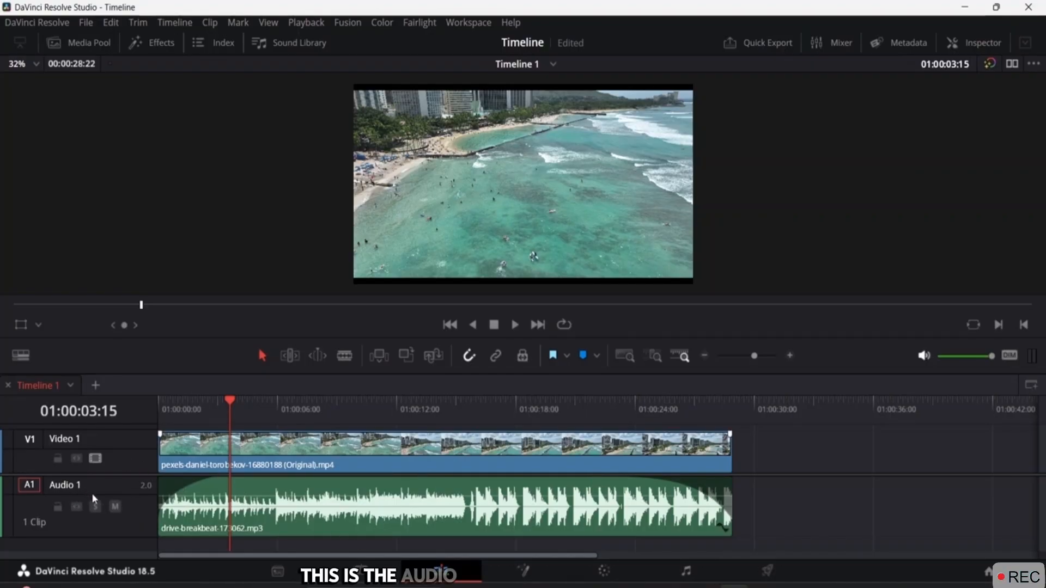
- Examine the channel formats offered for adding an audio track, such as Mono, Stereo, 5.1, 7.1 and Adaptive, without adding one
{"action": "right_click", "coordinate": [61, 494]}
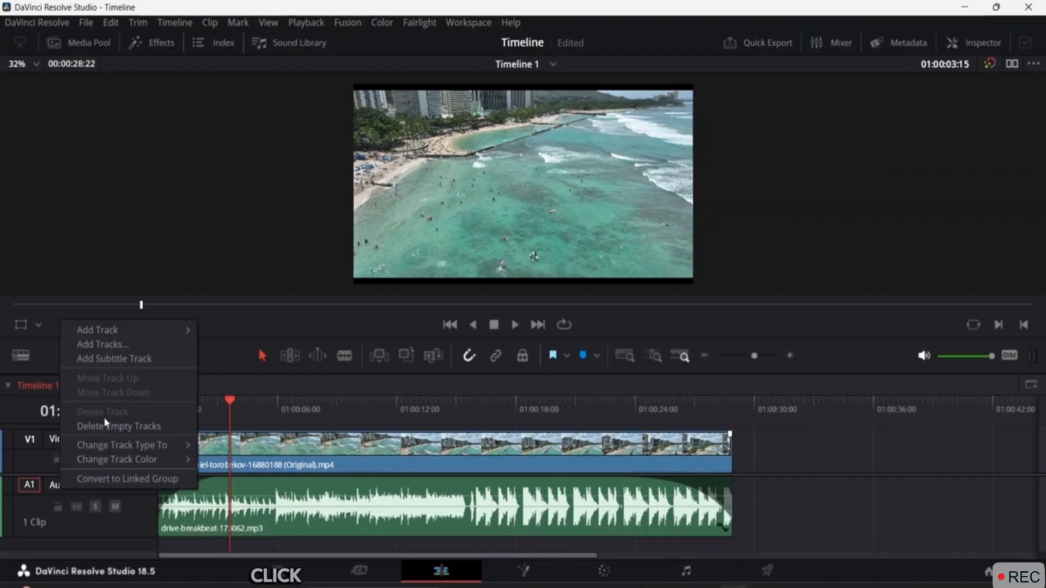
{"action": "mouse_move", "coordinate": [194, 331]}
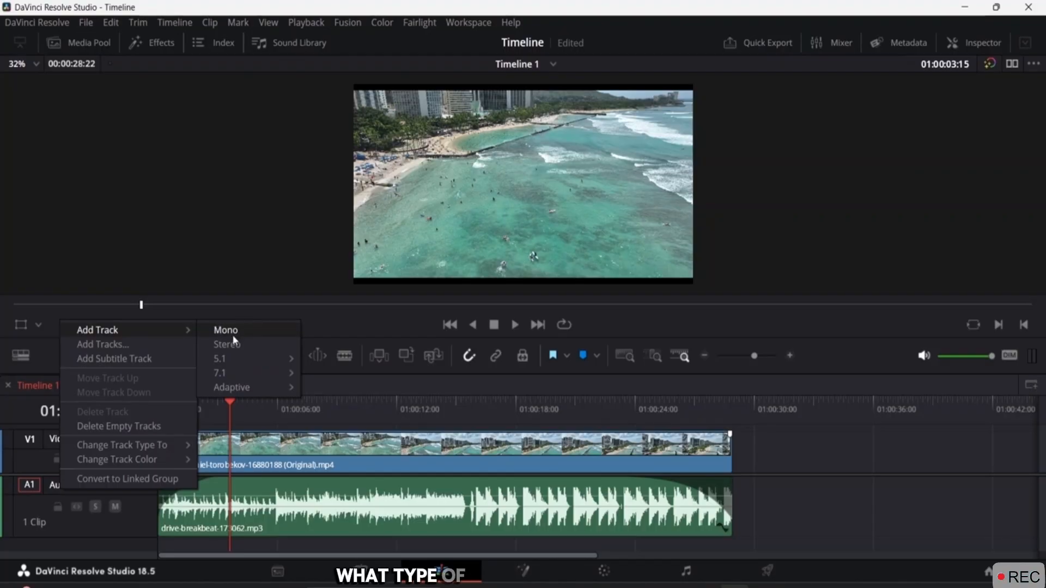
{"action": "mouse_move", "coordinate": [235, 355]}
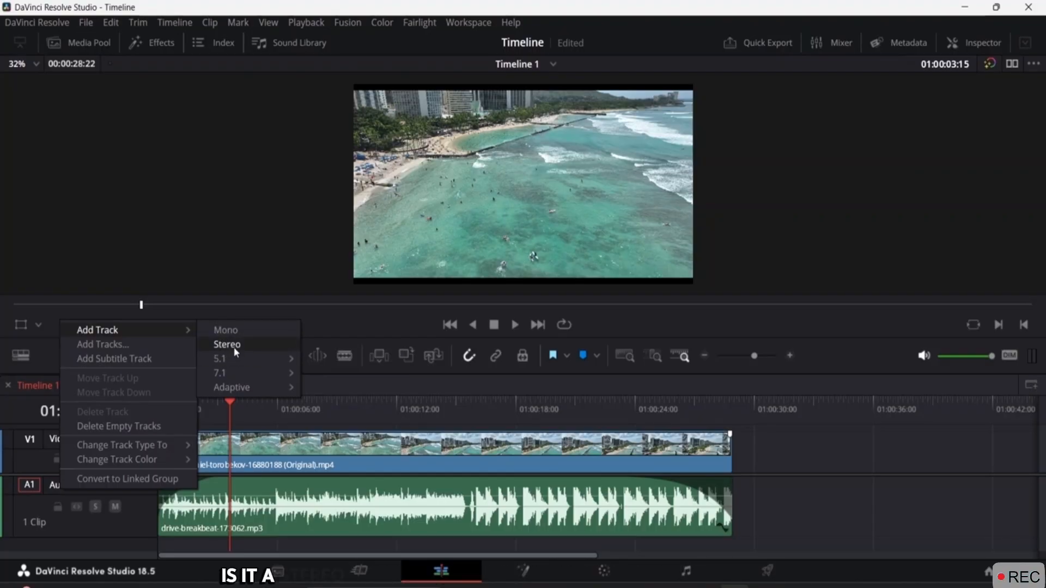
{"action": "mouse_move", "coordinate": [240, 376]}
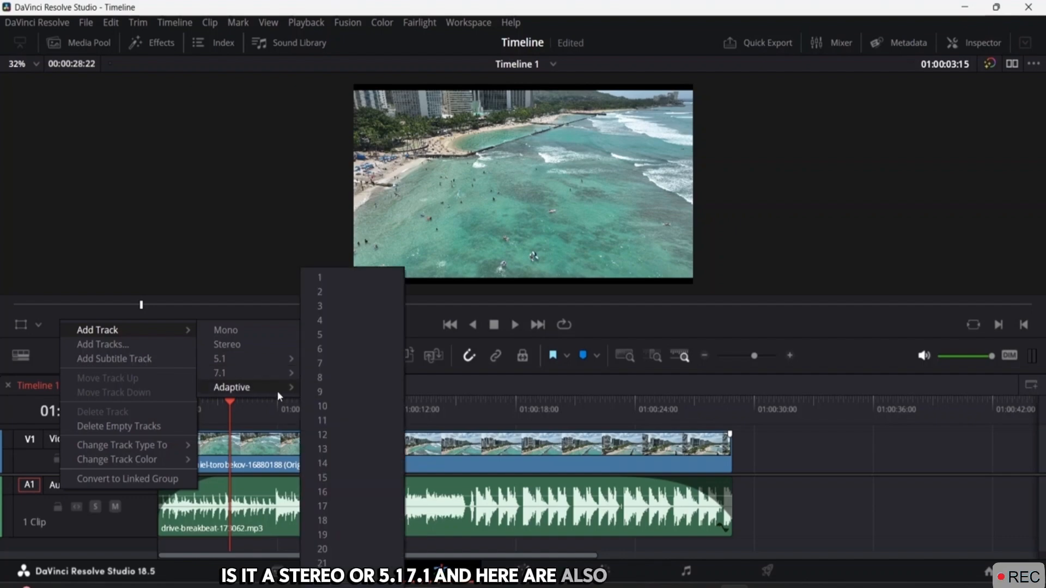
{"action": "mouse_move", "coordinate": [163, 459]}
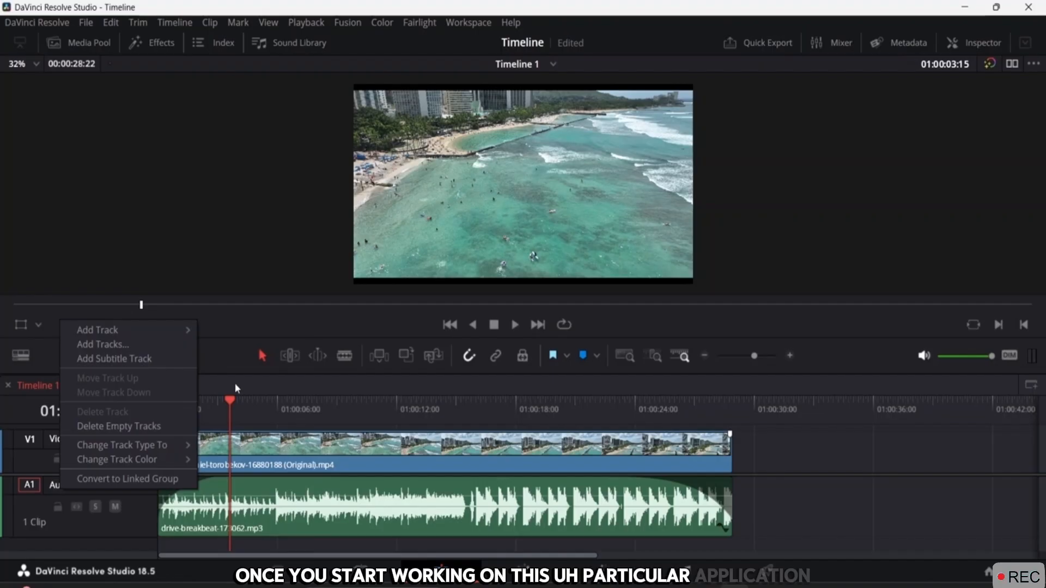
{"action": "left_click", "coordinate": [227, 385]}
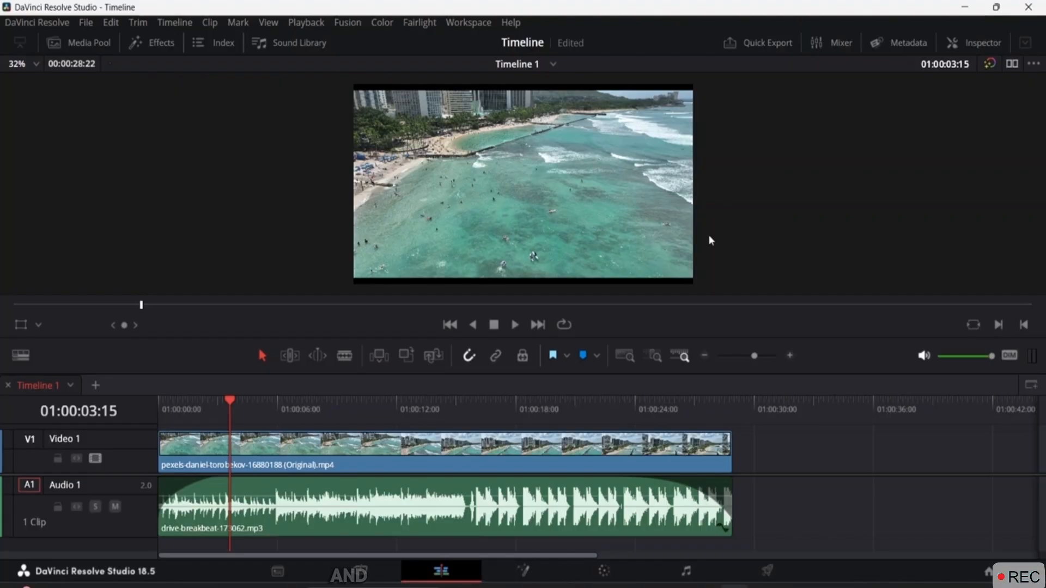
- Browse the Fairlight audio effects and apply Echo to the music clip on Audio 1
{"action": "left_click", "coordinate": [158, 43]}
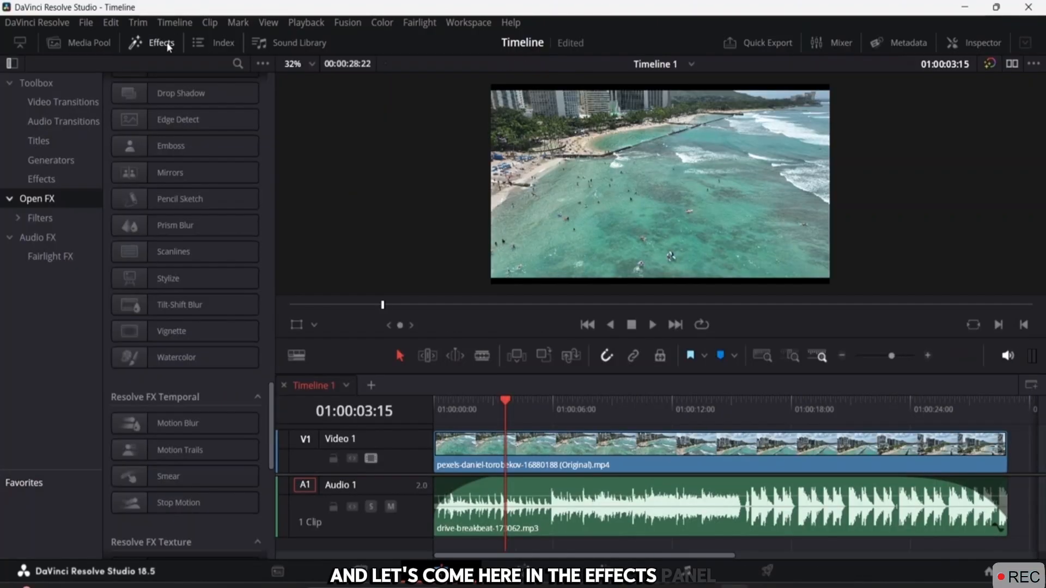
{"action": "left_click", "coordinate": [61, 240]}
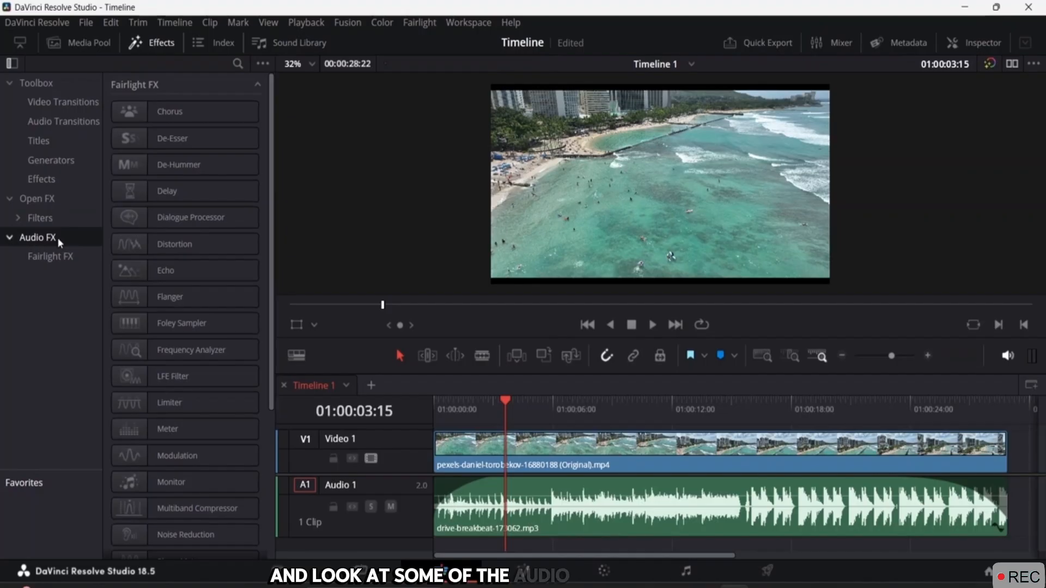
{"action": "left_click", "coordinate": [131, 113]}
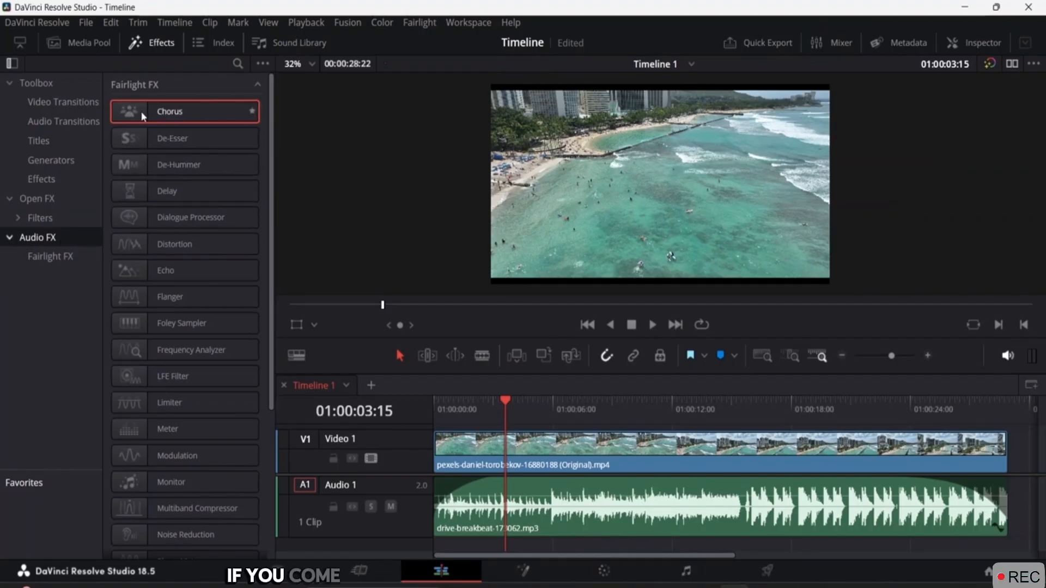
{"action": "scroll", "coordinate": [170, 218], "scroll_direction": "down", "scroll_amount": 4}
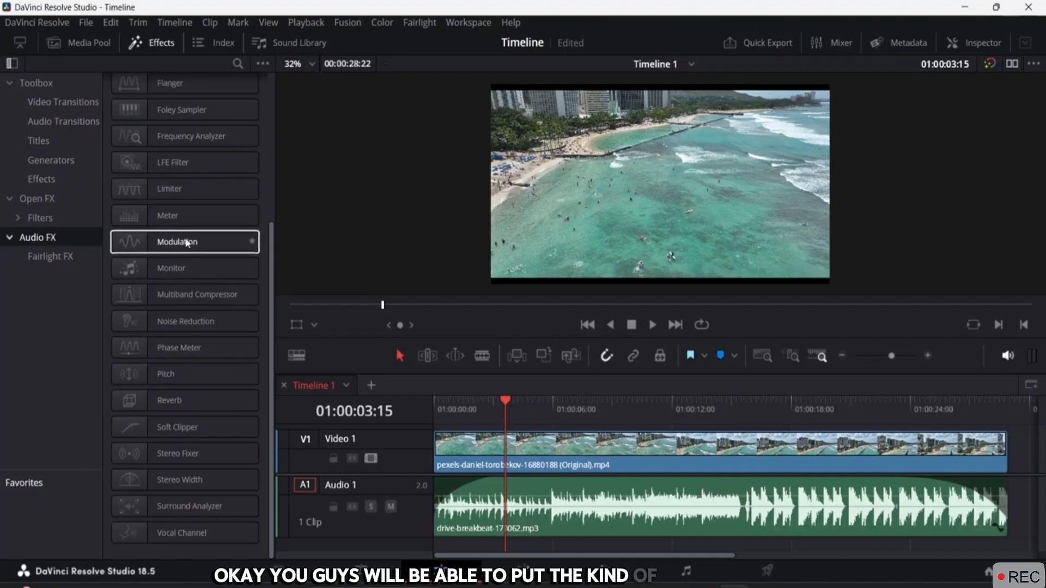
{"action": "scroll", "coordinate": [183, 237], "scroll_direction": "up", "scroll_amount": 4}
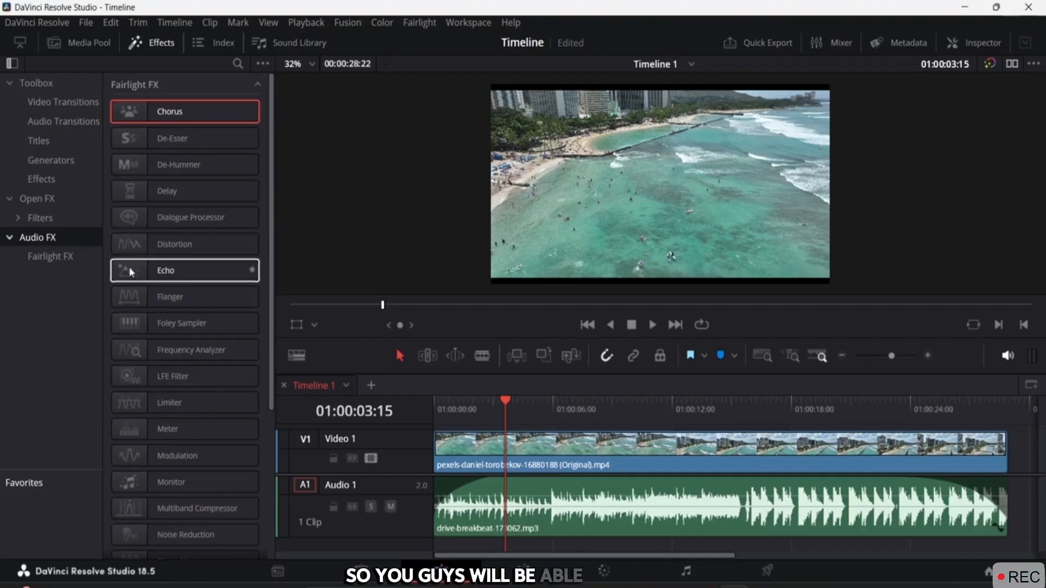
{"action": "left_click_drag", "start_coordinate": [131, 273], "coordinate": [549, 506]}
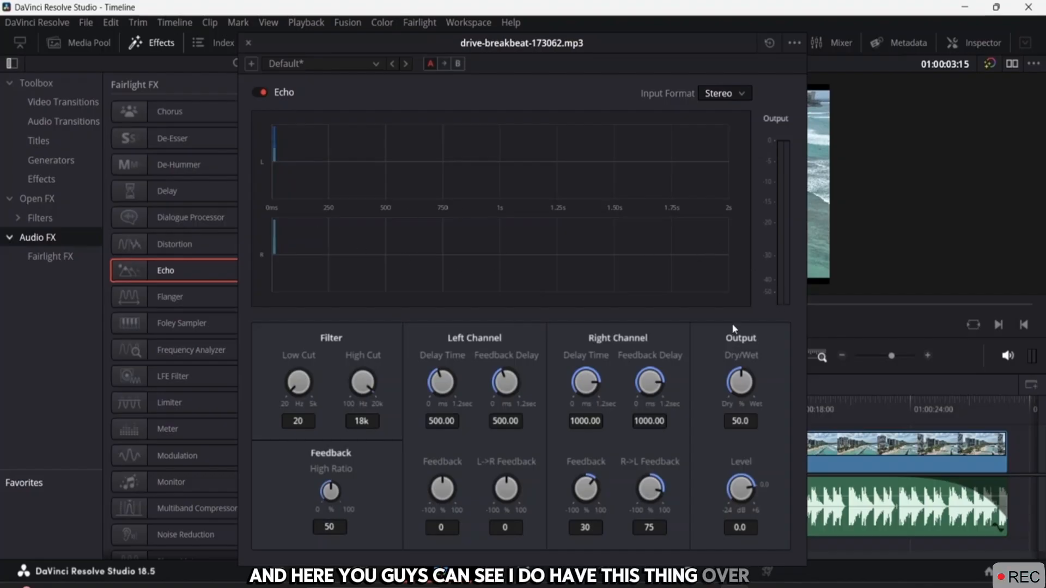
- During playback, set Echo's left Delay Time to 694.40, left Feedback Delay to 637.15 and right Delay Time to 845.50, and close its settings window
{"action": "key", "text": "space"}
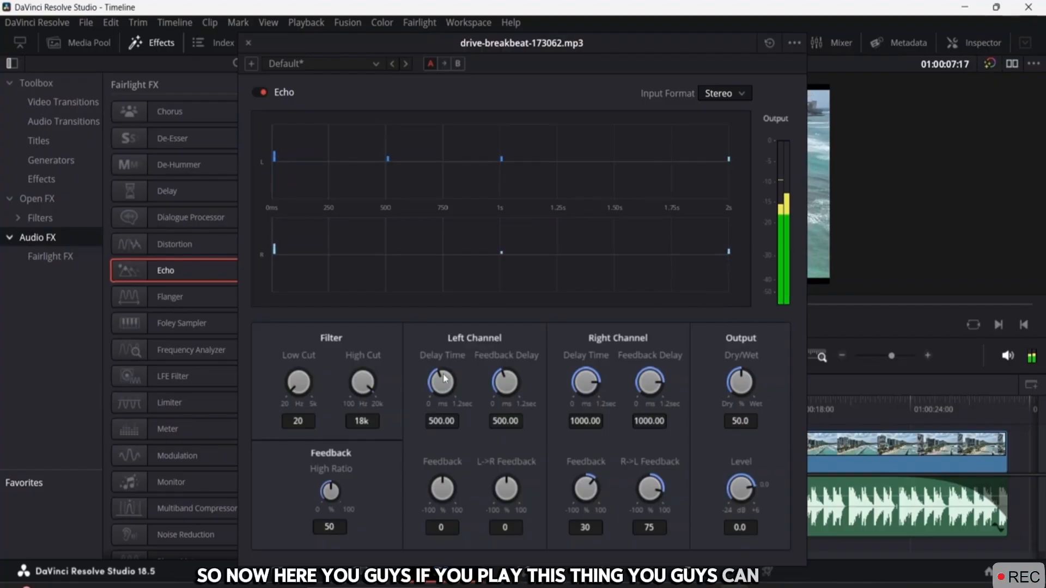
{"action": "left_click_drag", "start_coordinate": [446, 378], "coordinate": [553, 382]}
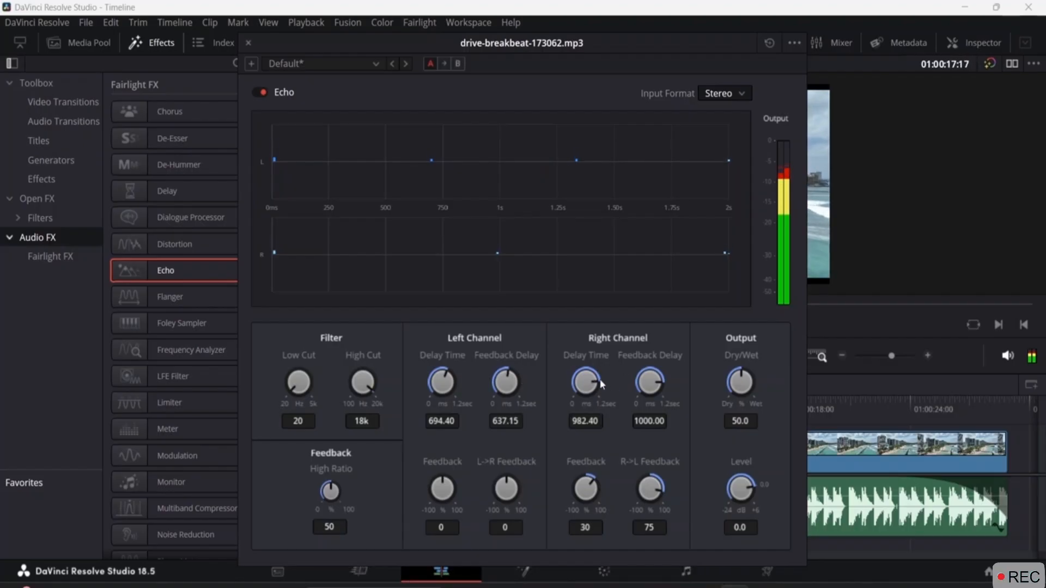
{"action": "left_click_drag", "start_coordinate": [595, 375], "coordinate": [581, 370]}
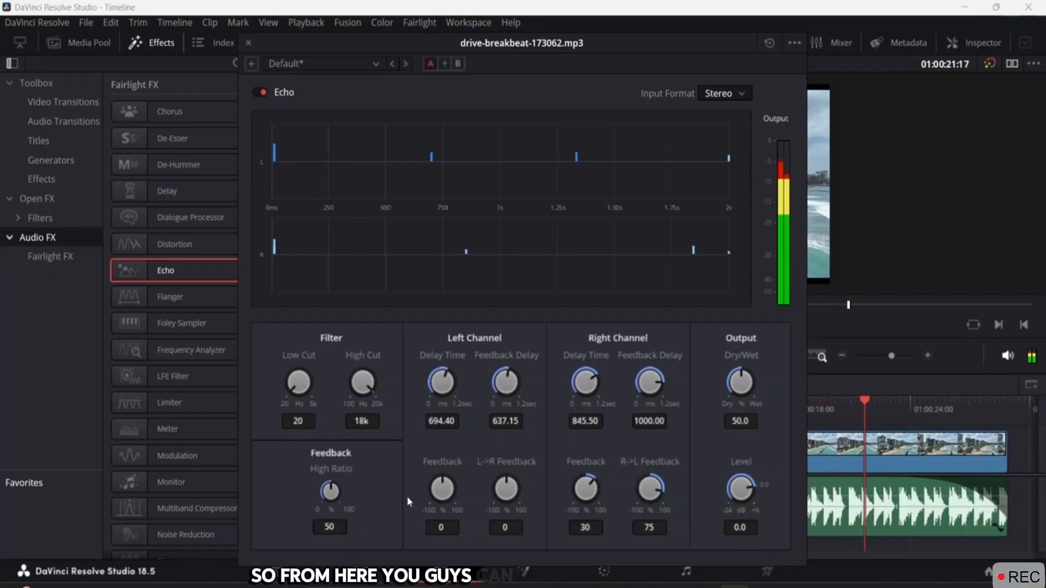
{"action": "left_click", "coordinate": [442, 528]}
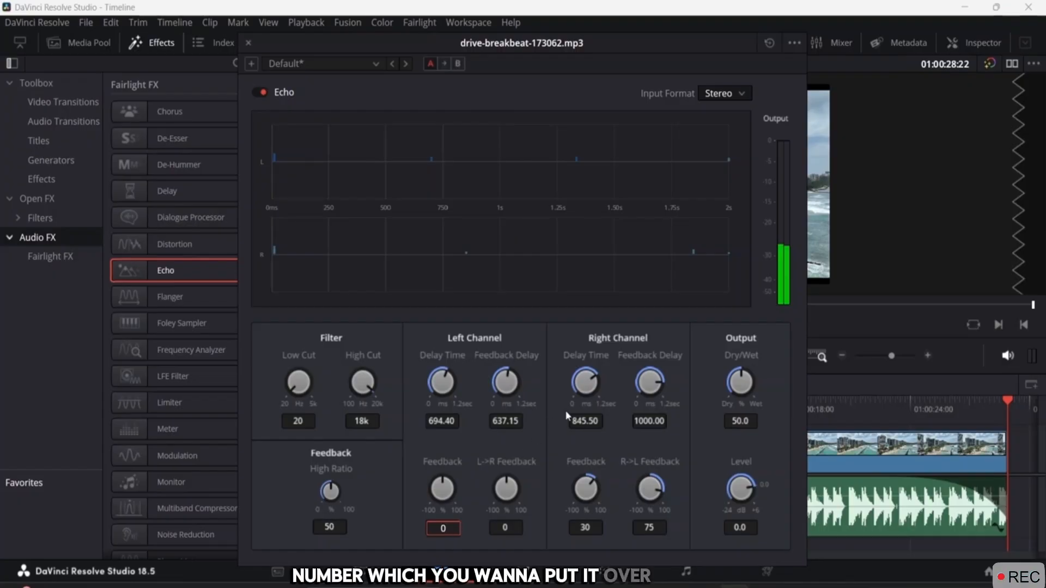
{"action": "left_click", "coordinate": [248, 43]}
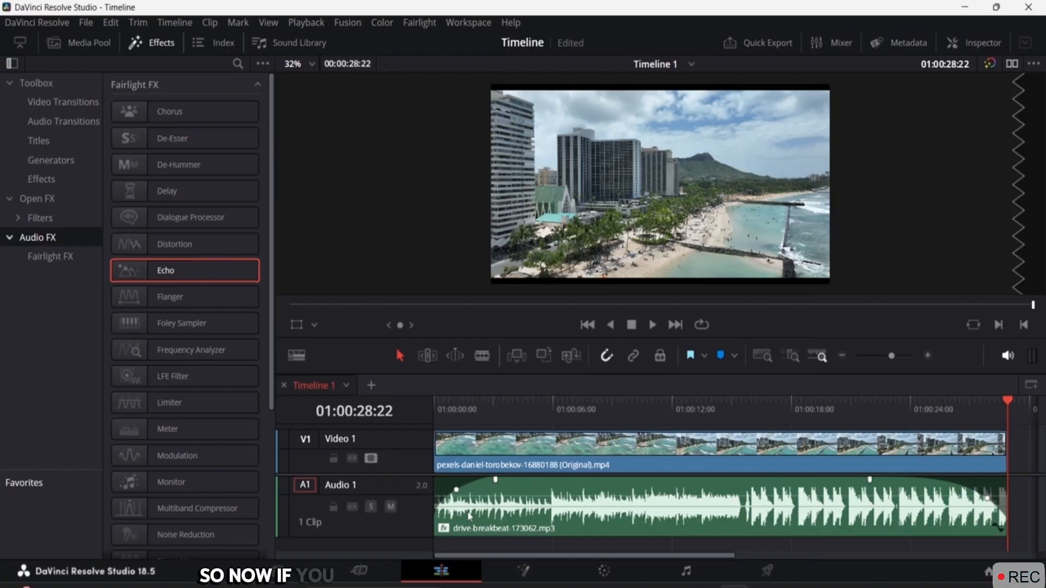
- Inspect the music clip's audio settings and Echo parameters in the Inspector, keeping Echo's Input Format on Stereo
{"action": "left_click", "coordinate": [488, 531]}
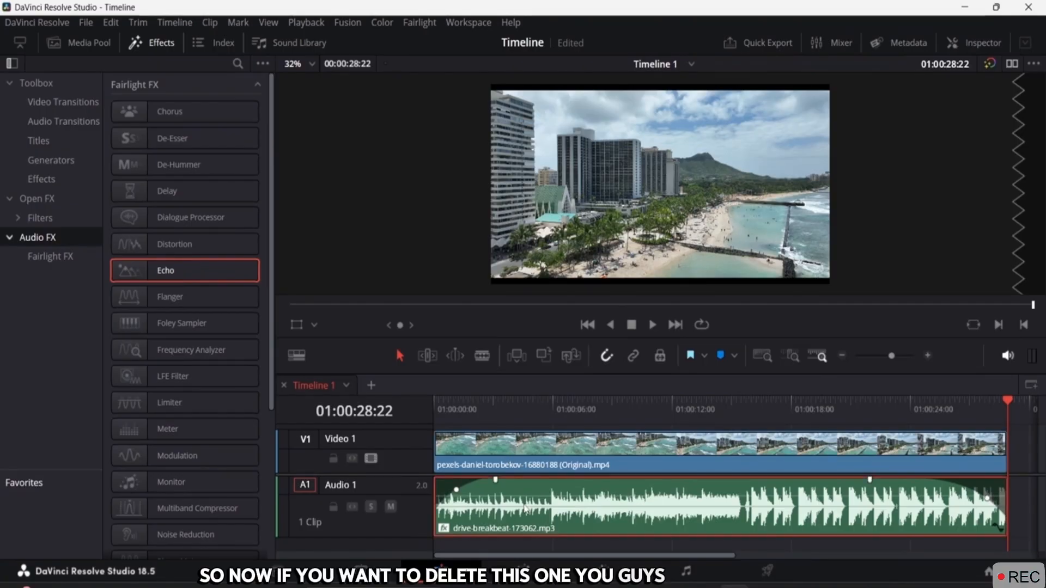
{"action": "left_click", "coordinate": [984, 43]}
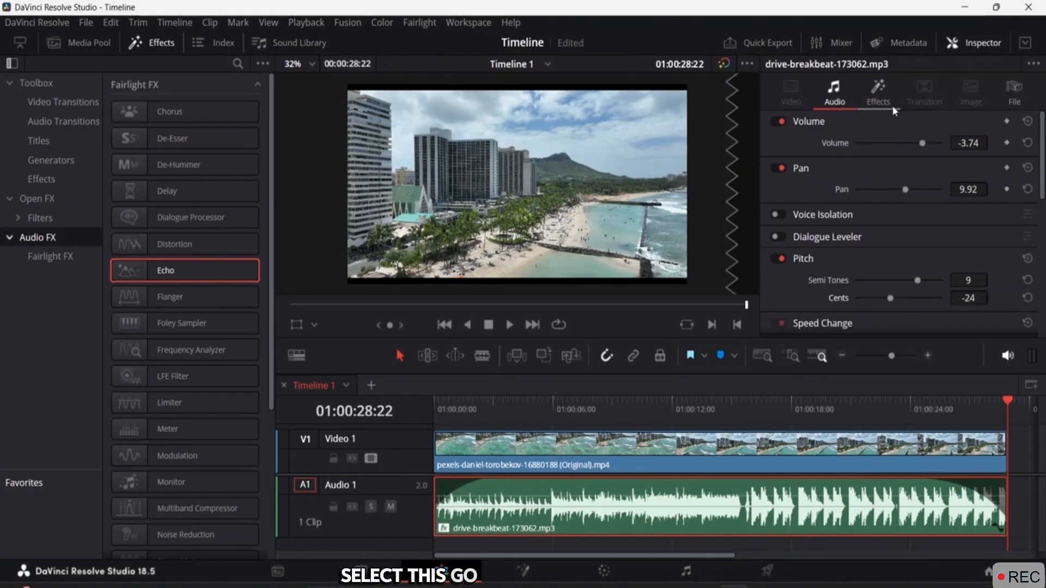
{"action": "scroll", "coordinate": [835, 195], "scroll_direction": "down", "scroll_amount": 5}
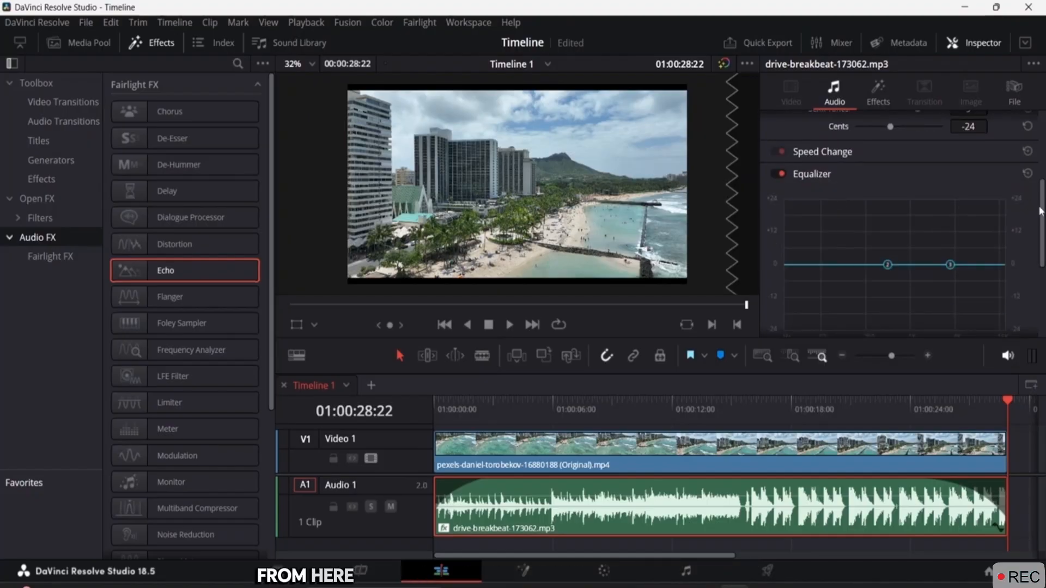
{"action": "scroll", "coordinate": [1041, 251], "scroll_direction": "down", "scroll_amount": 3}
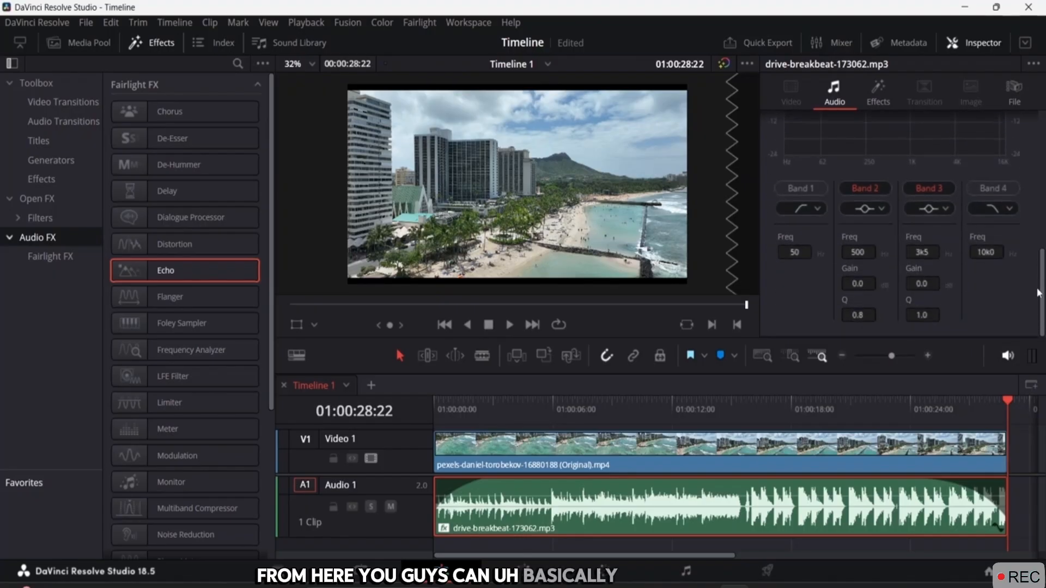
{"action": "left_click", "coordinate": [885, 103]}
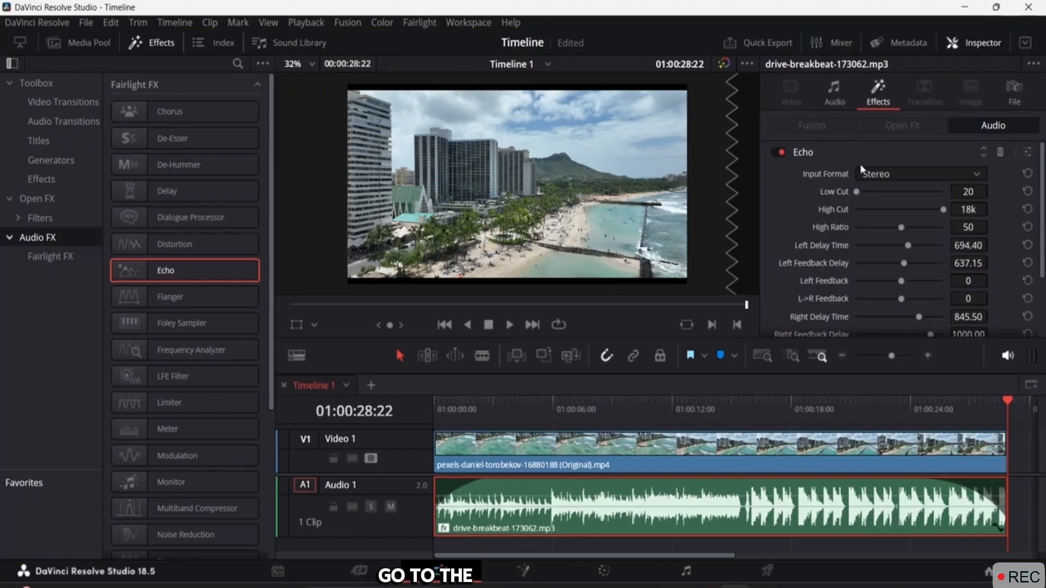
{"action": "scroll", "coordinate": [814, 201], "scroll_direction": "down", "scroll_amount": 3}
{"action": "scroll", "coordinate": [811, 202], "scroll_direction": "up", "scroll_amount": 3}
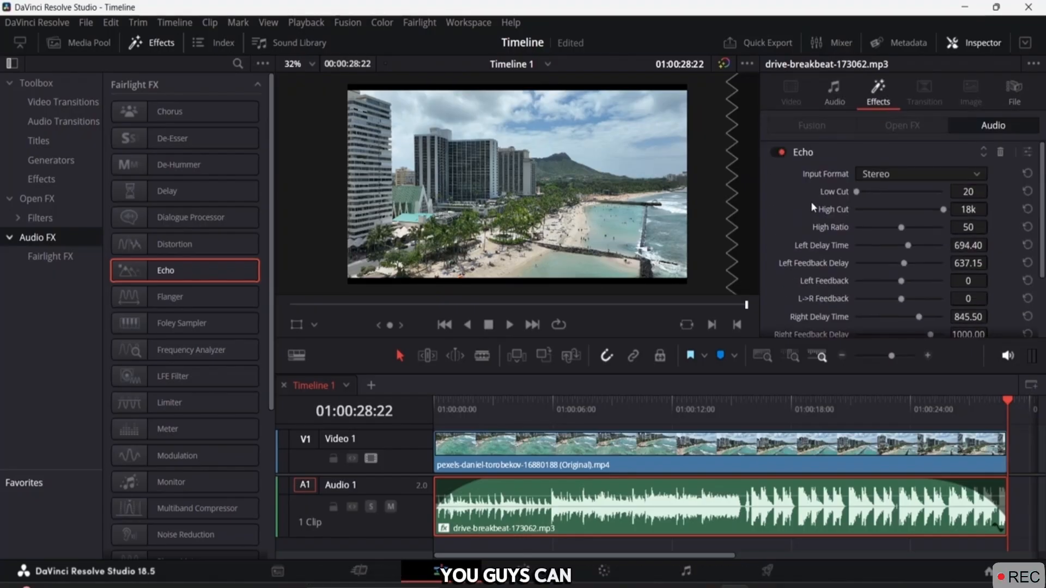
{"action": "left_click", "coordinate": [906, 171]}
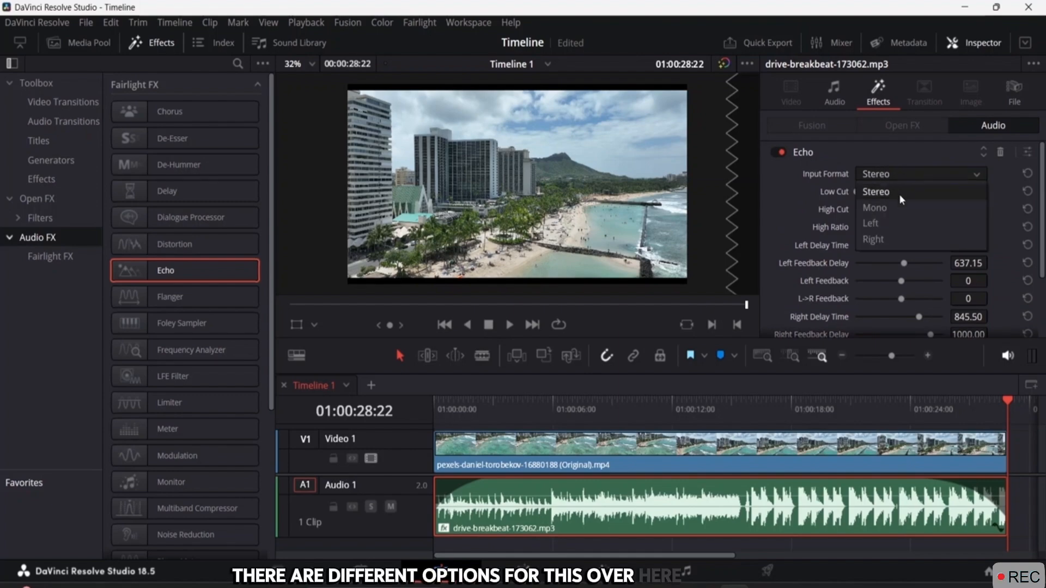
{"action": "left_click", "coordinate": [890, 191]}
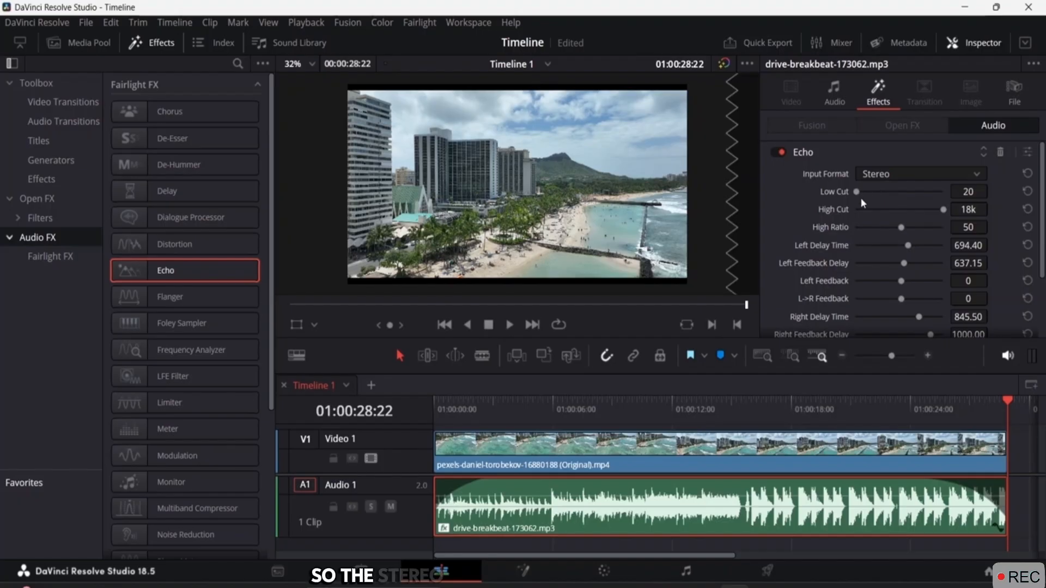
- Set Echo's Low Cut to 59, High Cut to 642 and High Ratio to 76, and review its remaining parameters
{"action": "left_click_drag", "start_coordinate": [857, 192], "coordinate": [874, 193]}
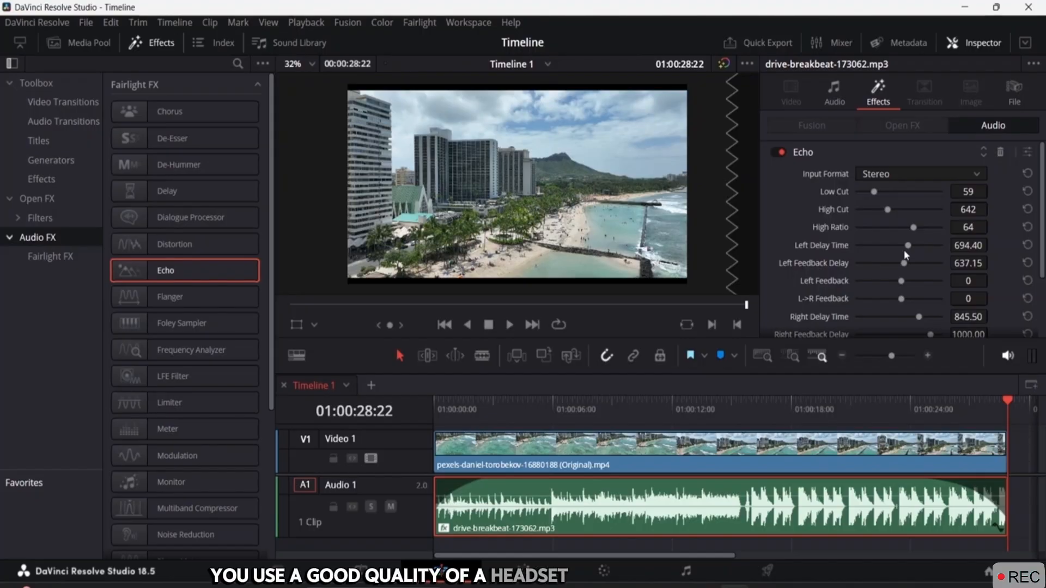
{"action": "scroll", "coordinate": [869, 243], "scroll_direction": "down", "scroll_amount": 3}
{"action": "scroll", "coordinate": [866, 238], "scroll_direction": "up", "scroll_amount": 3}
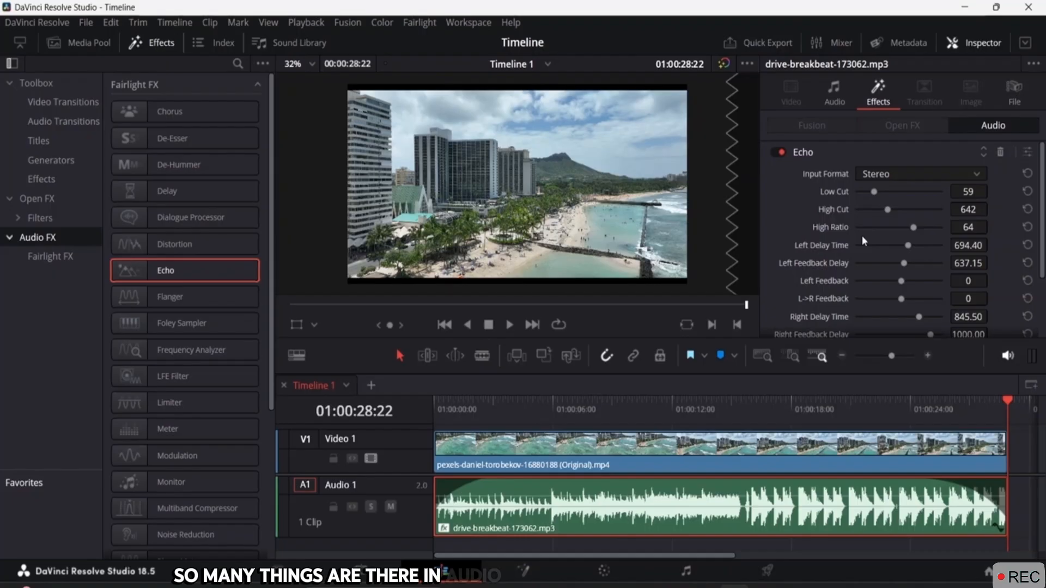
{"action": "scroll", "coordinate": [872, 238], "scroll_direction": "down", "scroll_amount": 4}
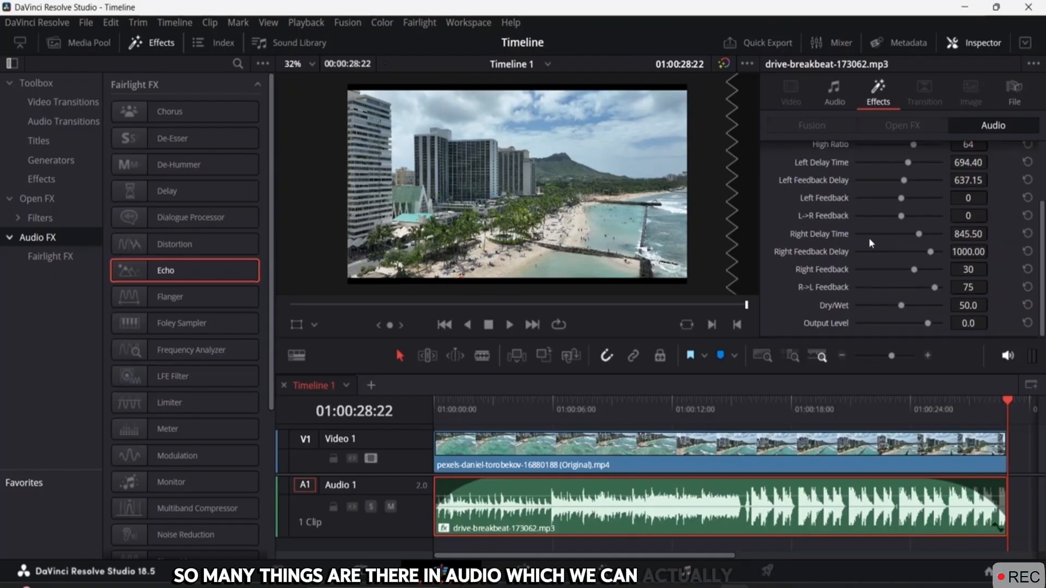
{"action": "scroll", "coordinate": [855, 227], "scroll_direction": "up", "scroll_amount": 5}
{"action": "scroll", "coordinate": [855, 225], "scroll_direction": "up", "scroll_amount": 1}
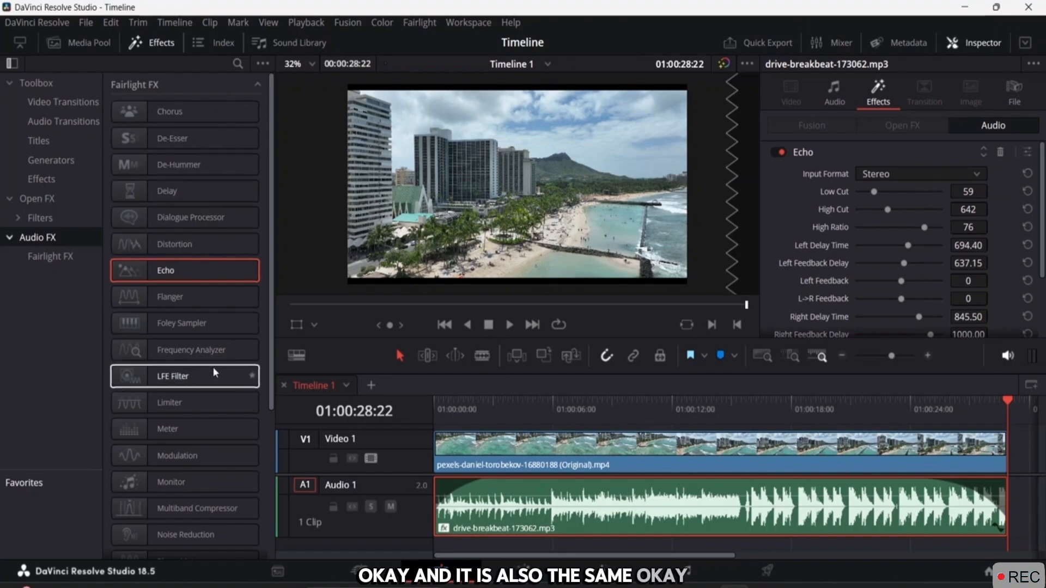
{"action": "scroll", "coordinate": [177, 429], "scroll_direction": "down", "scroll_amount": 4}
{"action": "scroll", "coordinate": [177, 374], "scroll_direction": "up", "scroll_amount": 4}
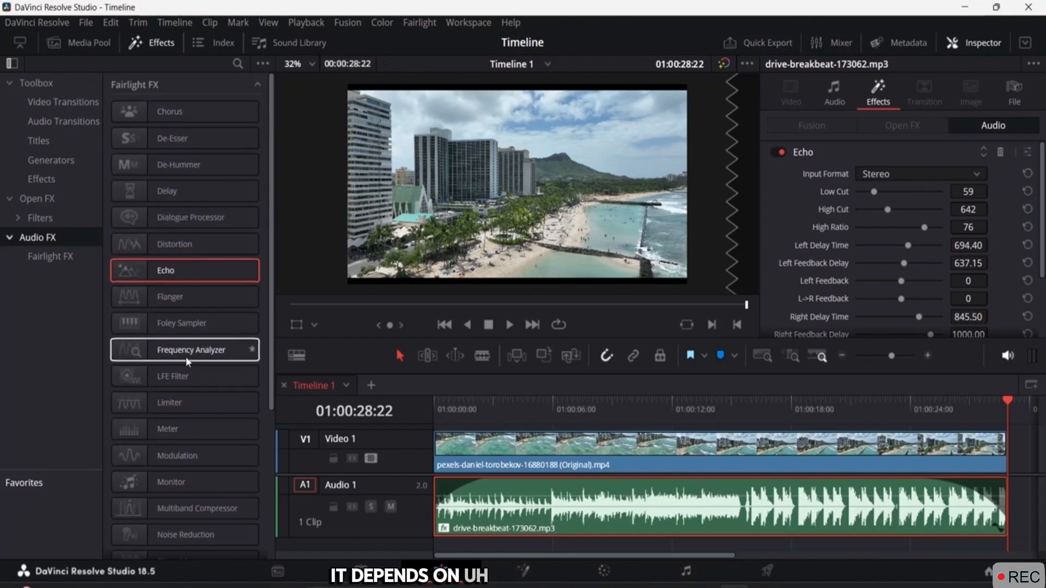
- Remove Echo from the music clip and apply the Phase Meter effect to it instead
{"action": "left_click", "coordinate": [1001, 153]}
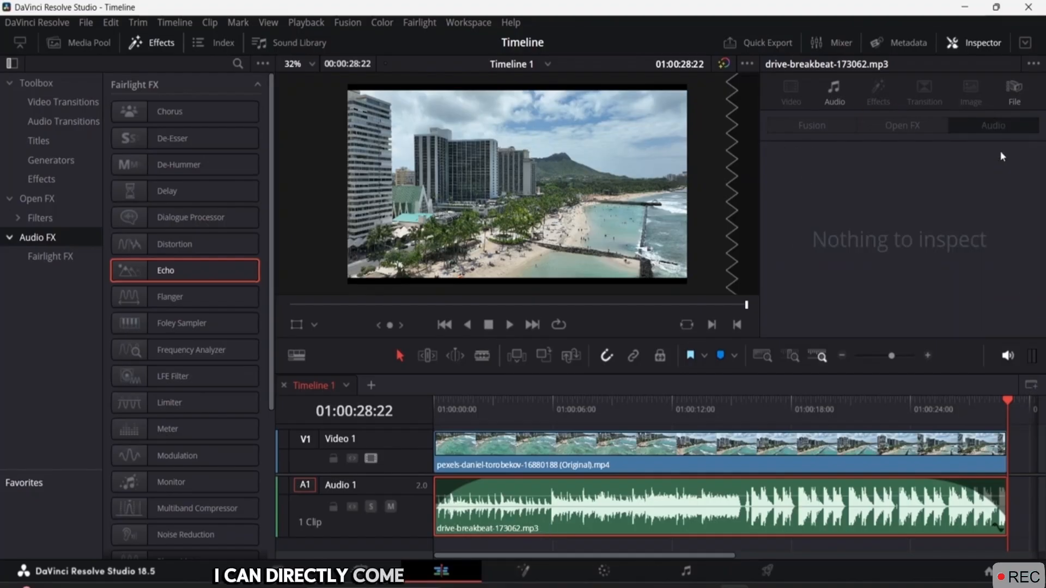
{"action": "scroll", "coordinate": [194, 391], "scroll_direction": "down", "scroll_amount": 4}
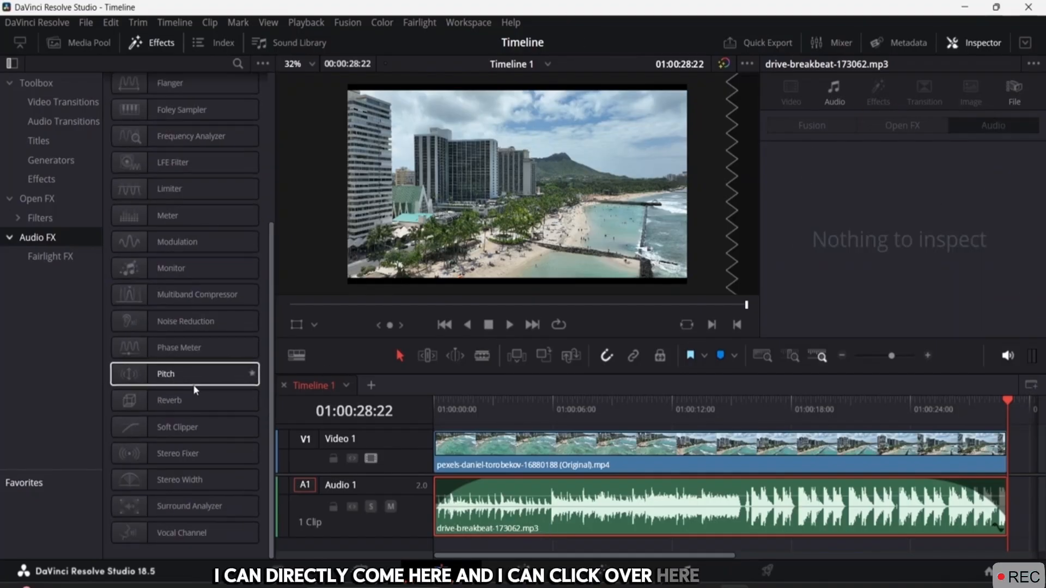
{"action": "left_click", "coordinate": [170, 348]}
{"action": "left_click_drag", "start_coordinate": [170, 348], "coordinate": [548, 497]}
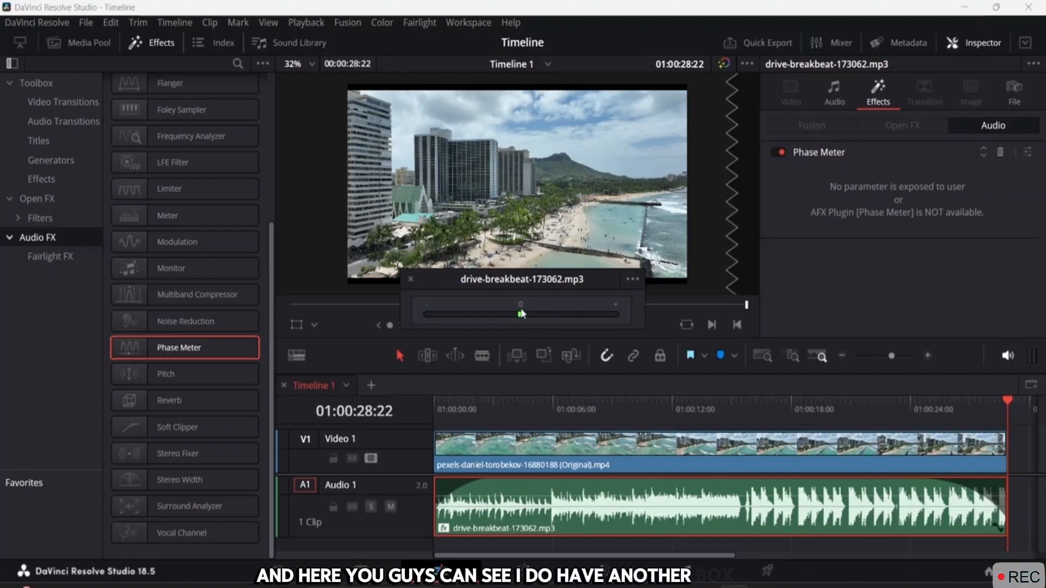
- Bounce the Phase Meter audio effect on the music clip and play the timeline from the start to about 01:00:11:20
{"action": "left_click", "coordinate": [634, 279]}
{"action": "left_click", "coordinate": [646, 314]}
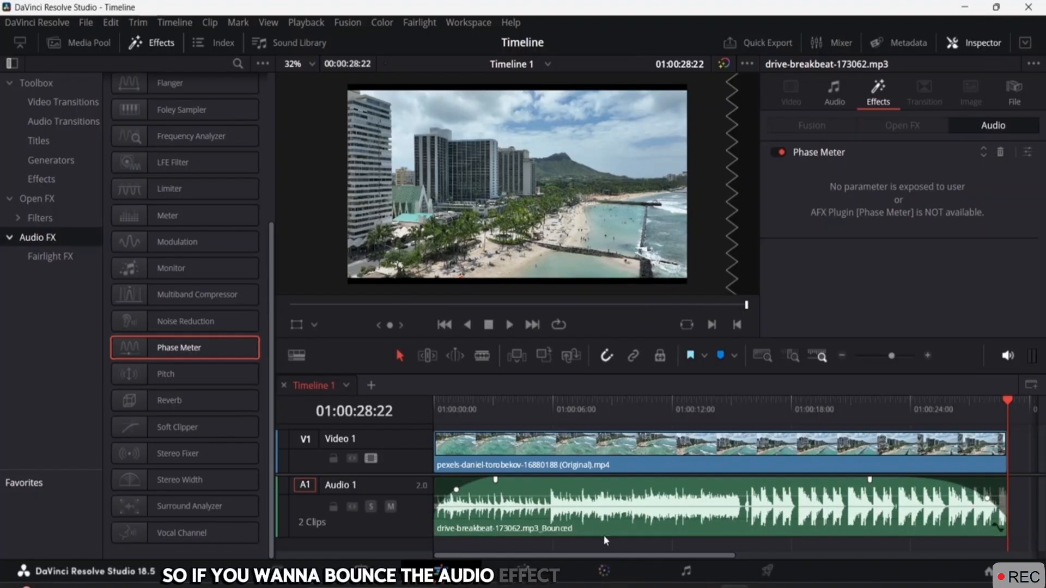
{"action": "left_click_drag", "start_coordinate": [1003, 413], "coordinate": [436, 417]}
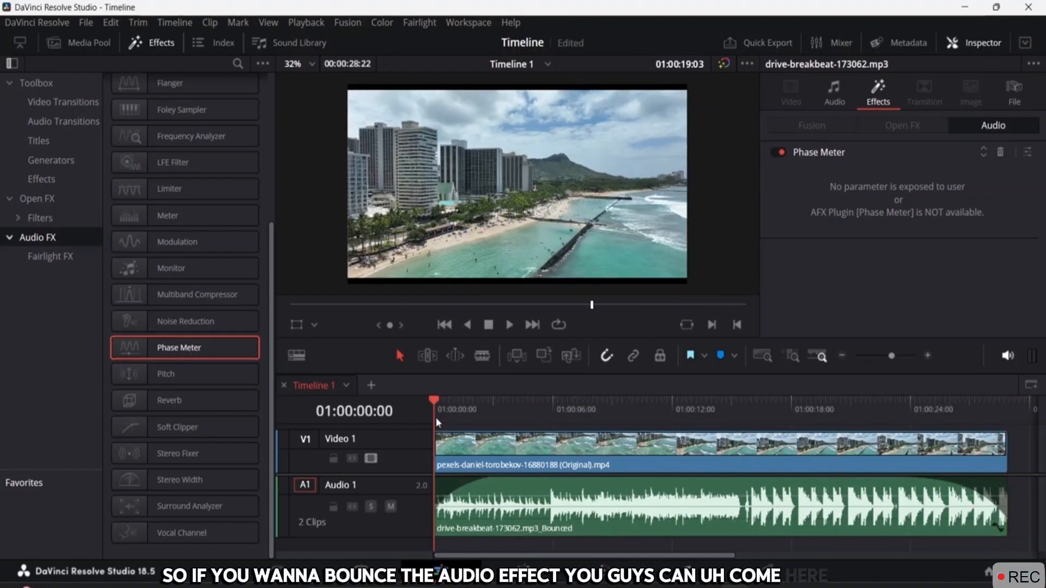
{"action": "key", "text": "space"}
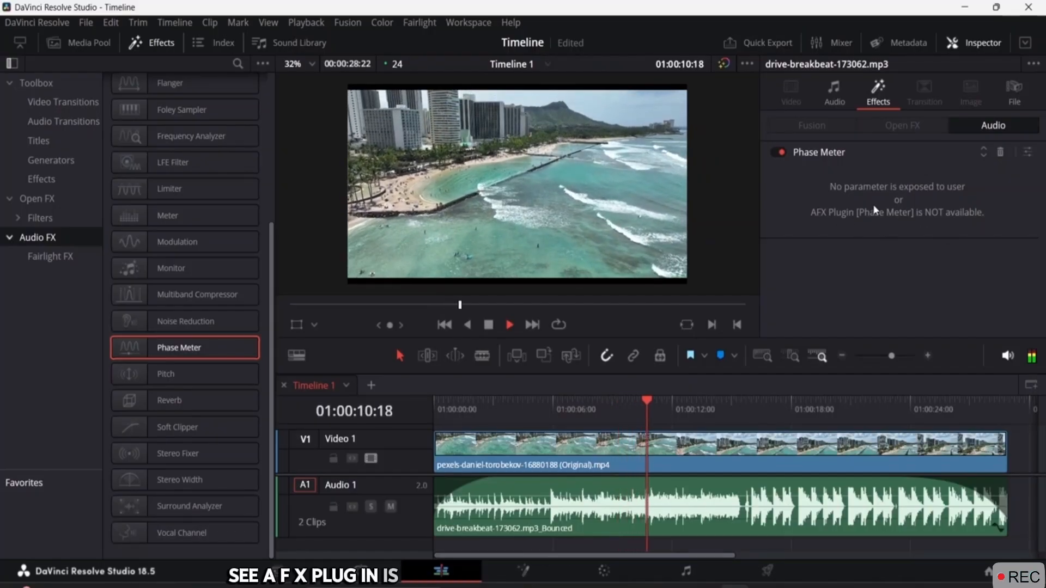
{"action": "key", "text": "space"}
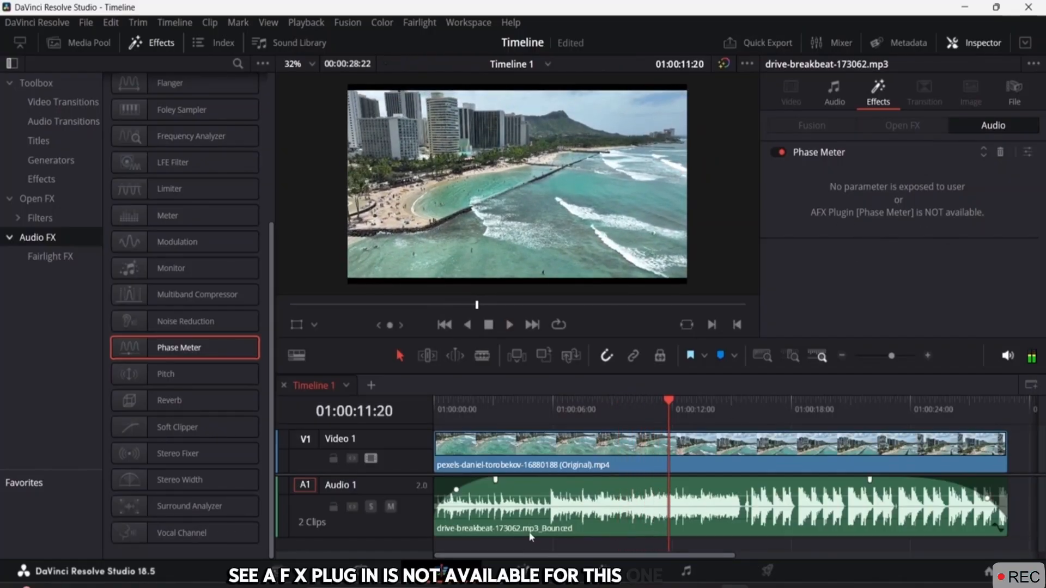
- Apply the Pitch effect to the bounced music clip and check its additional options without choosing one
{"action": "left_click", "coordinate": [540, 512]}
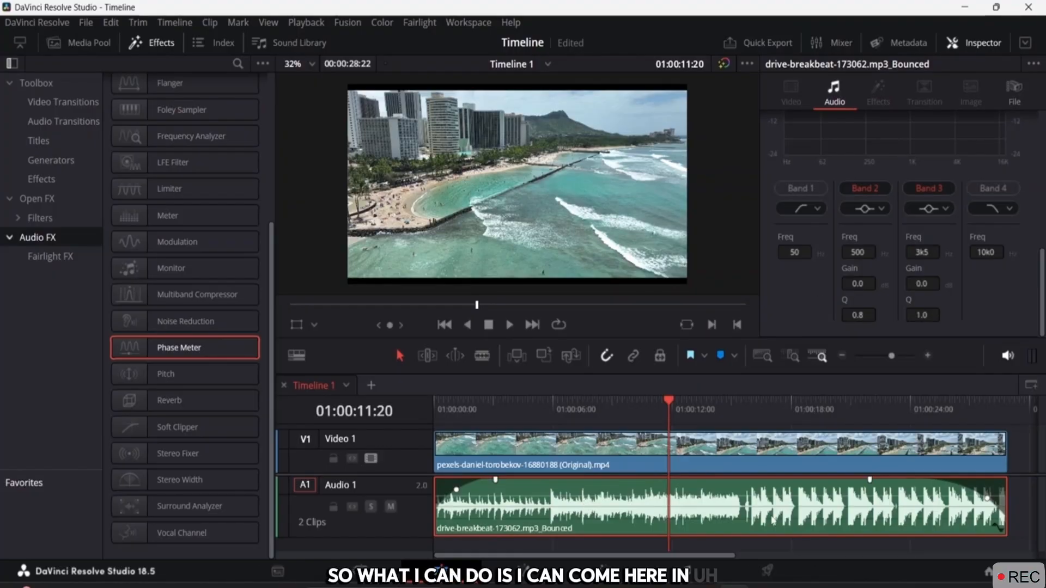
{"action": "scroll", "coordinate": [872, 215], "scroll_direction": "up", "scroll_amount": 2}
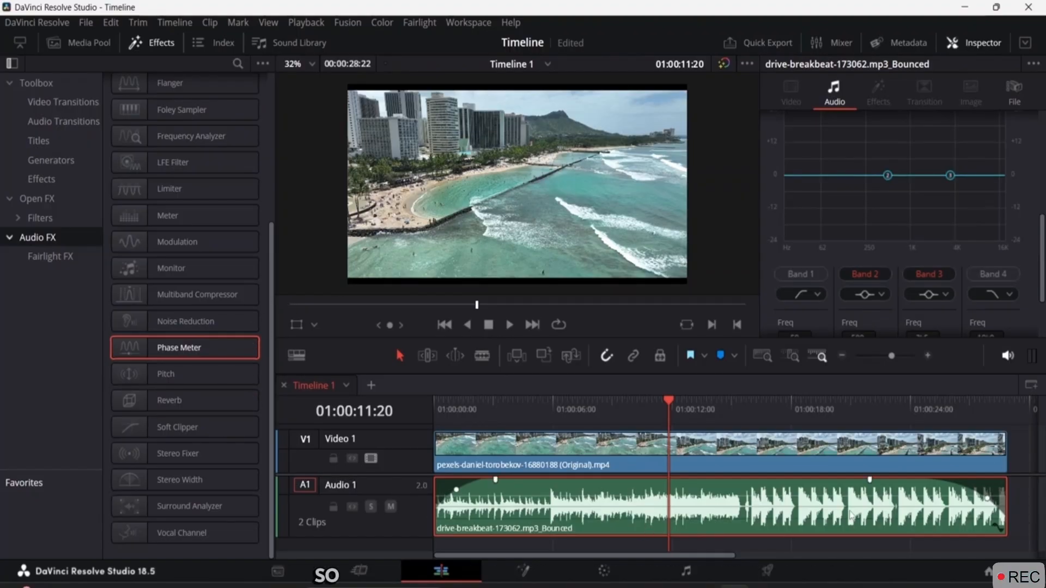
{"action": "left_click", "coordinate": [164, 374]}
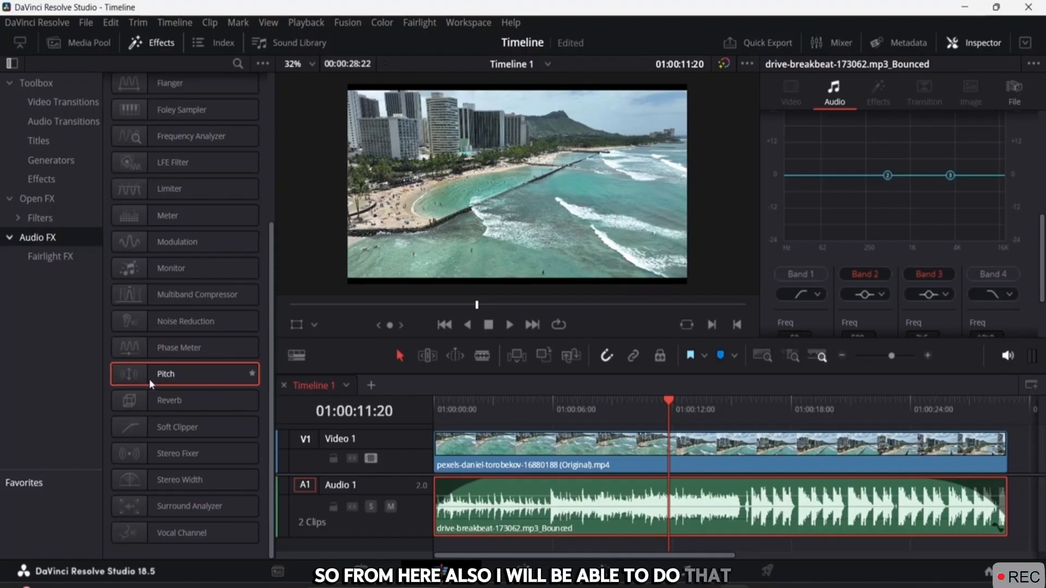
{"action": "left_click_drag", "start_coordinate": [137, 379], "coordinate": [546, 513]}
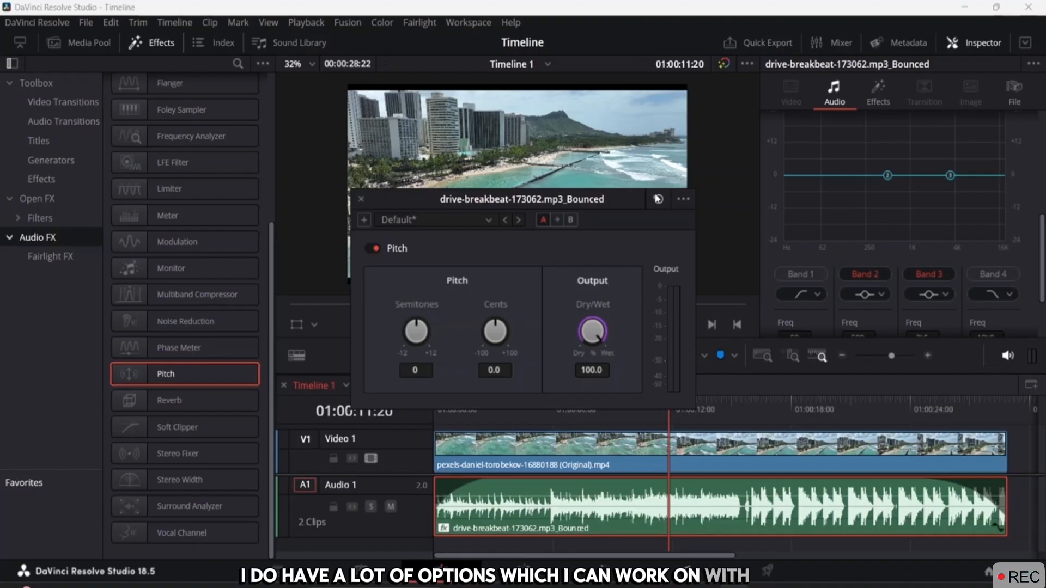
{"action": "left_click", "coordinate": [682, 199]}
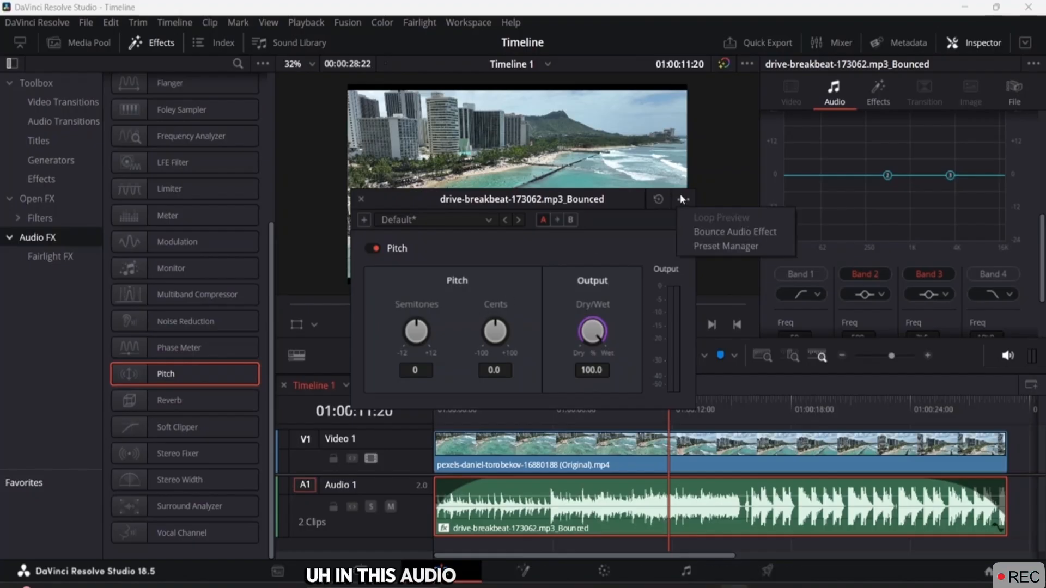
{"action": "left_click", "coordinate": [683, 199]}
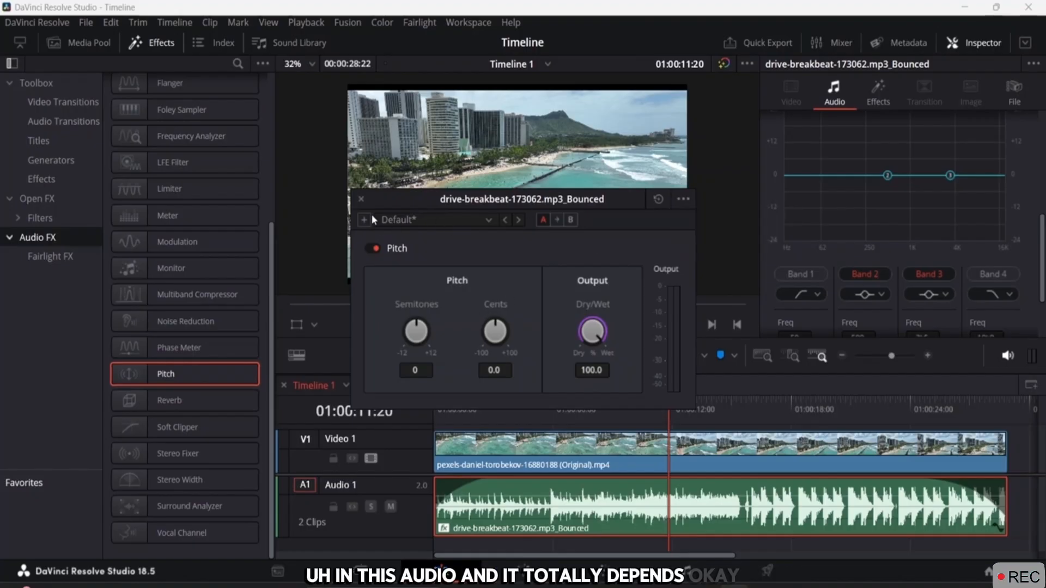
- Close the Pitch window and set the effect's Semitones to 5, Cents to -26.7 and Dry/Wet to 77.1 in the Inspector
{"action": "left_click", "coordinate": [361, 201]}
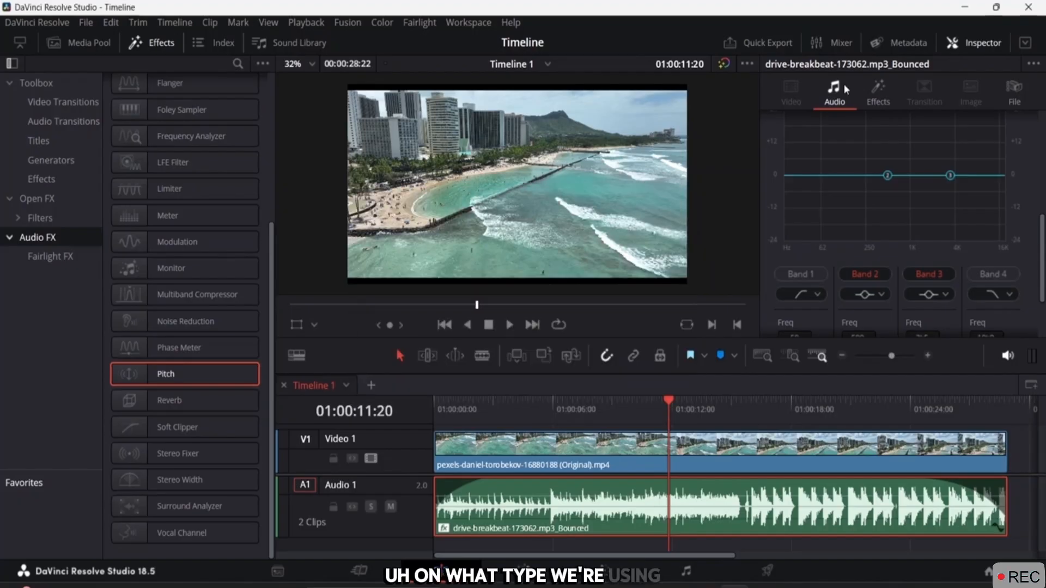
{"action": "left_click", "coordinate": [877, 93]}
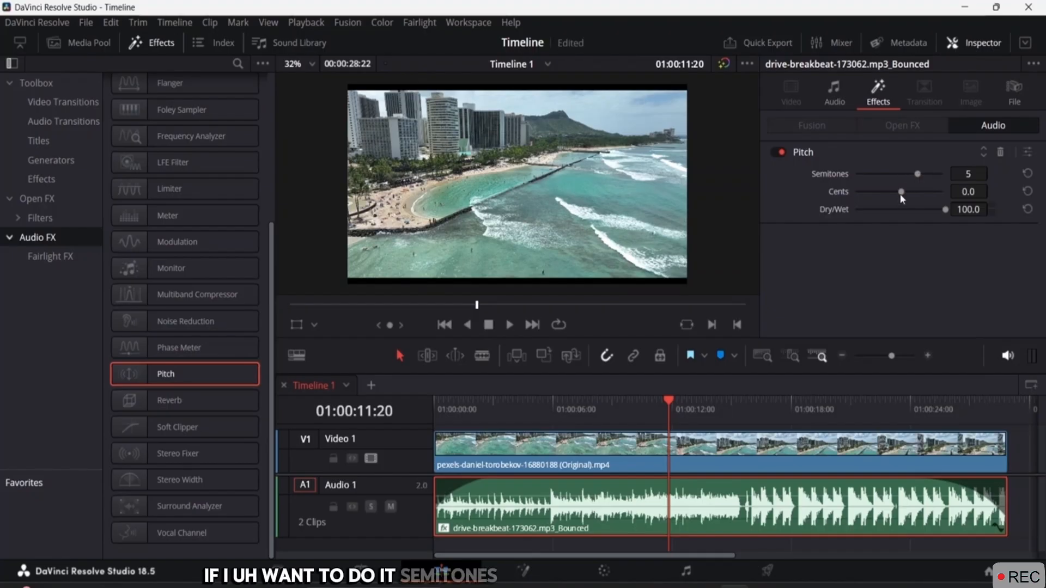
{"action": "left_click_drag", "start_coordinate": [900, 193], "coordinate": [925, 210]}
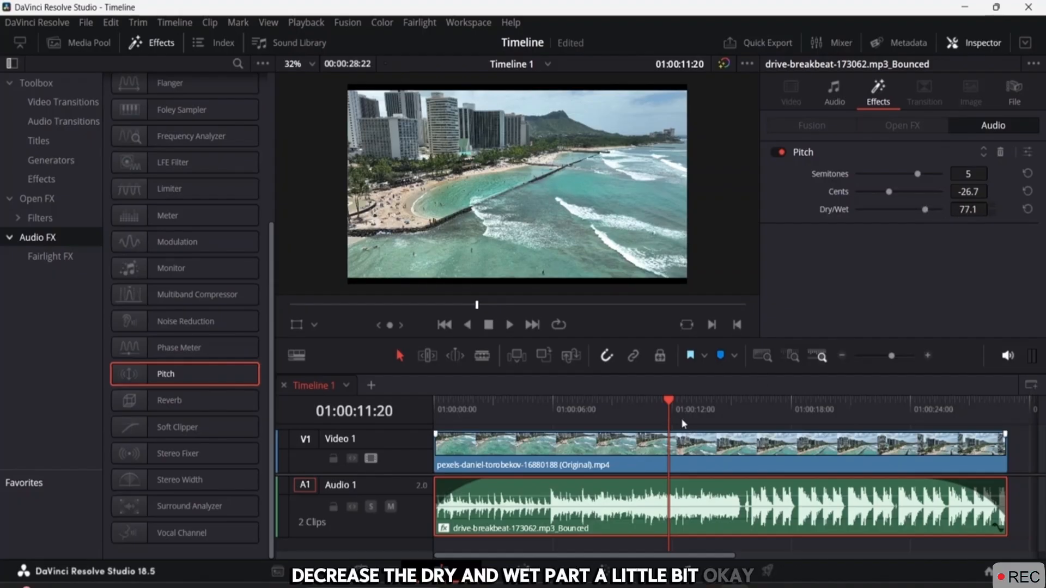
- Play the timeline from 01:00:02:07 and set the Pitch effect's Semitones to 7 and Cents to -8.4 during playback
{"action": "left_click_drag", "start_coordinate": [669, 400], "coordinate": [480, 404]}
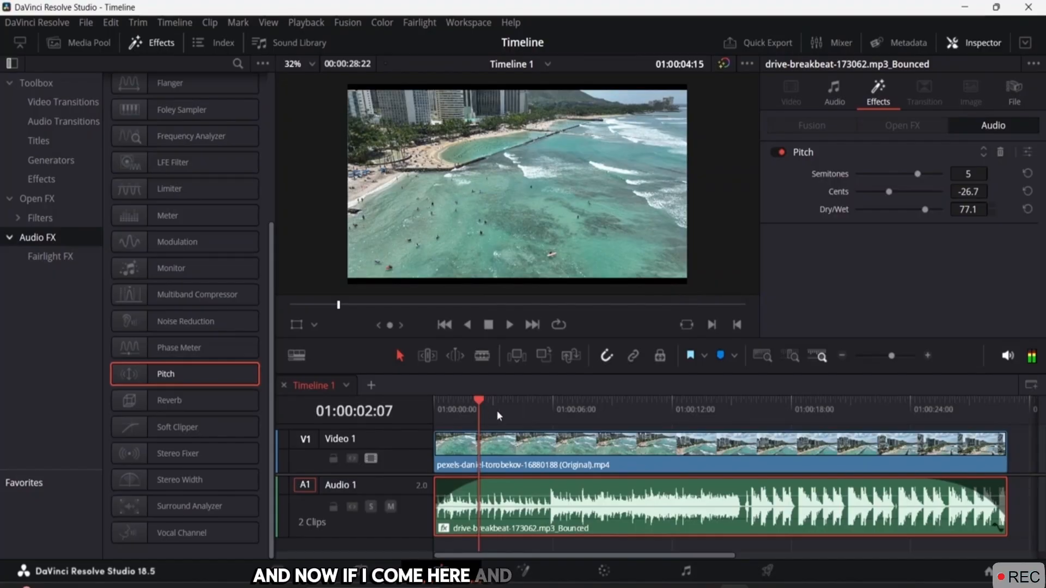
{"action": "key", "text": "space"}
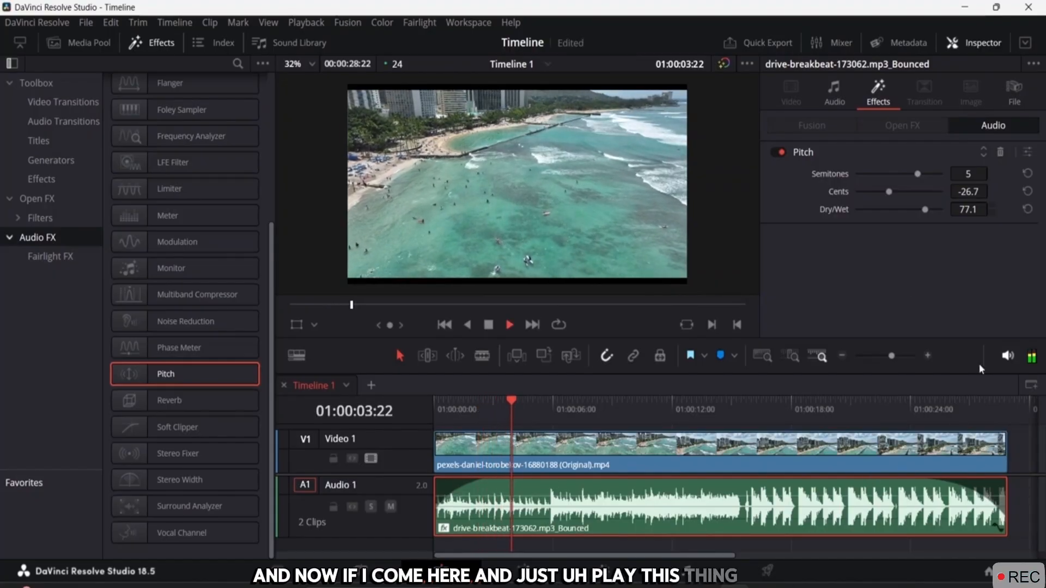
{"action": "left_click_drag", "start_coordinate": [889, 192], "coordinate": [928, 174]}
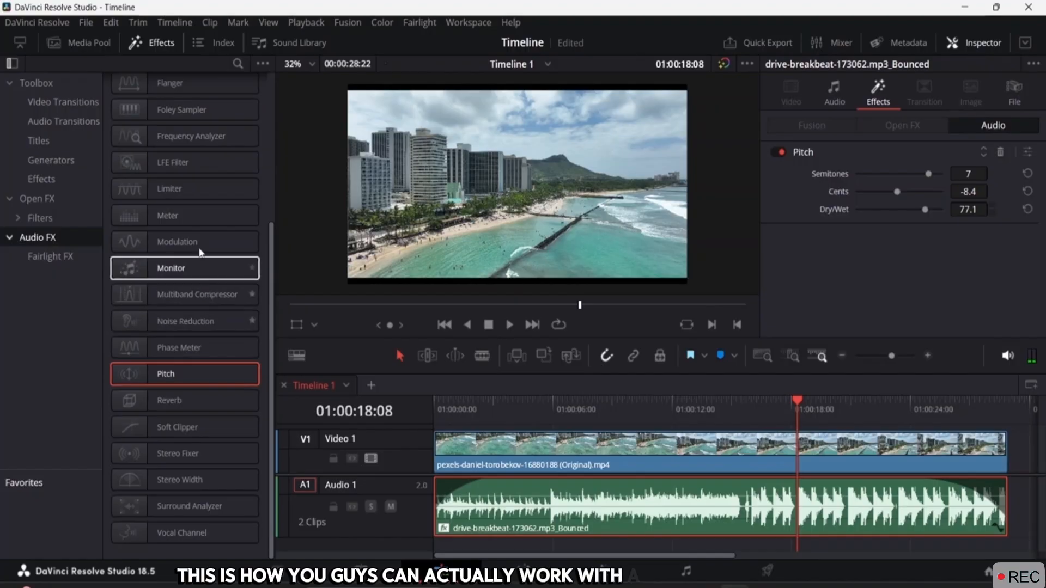
- Remove the Pitch effect from the bounced music clip and show its Volume, Pan and Pitch audio settings
{"action": "scroll", "coordinate": [215, 142], "scroll_direction": "up", "scroll_amount": 5}
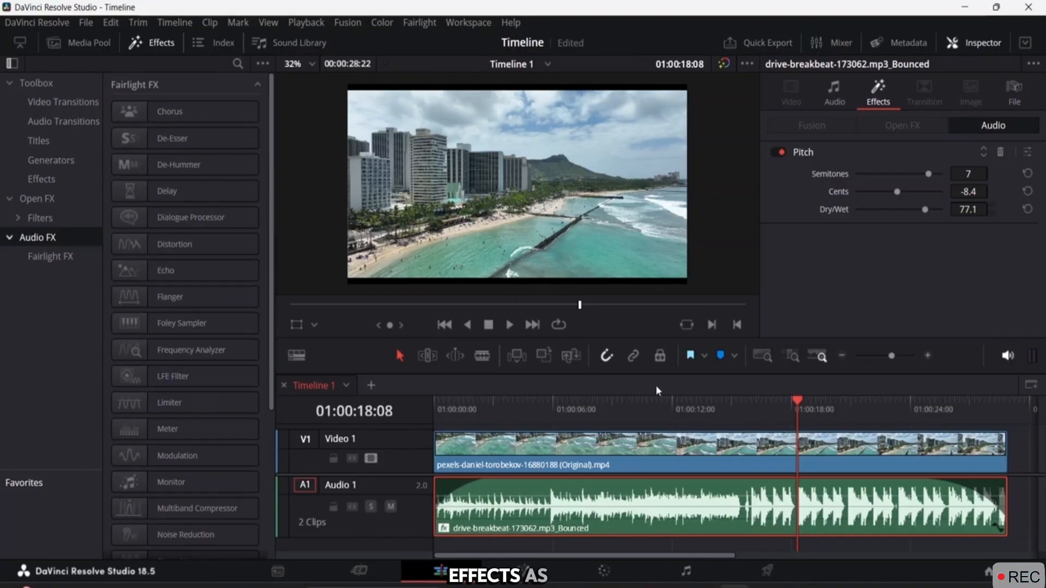
{"action": "left_click", "coordinate": [1000, 152]}
{"action": "left_click", "coordinate": [837, 104]}
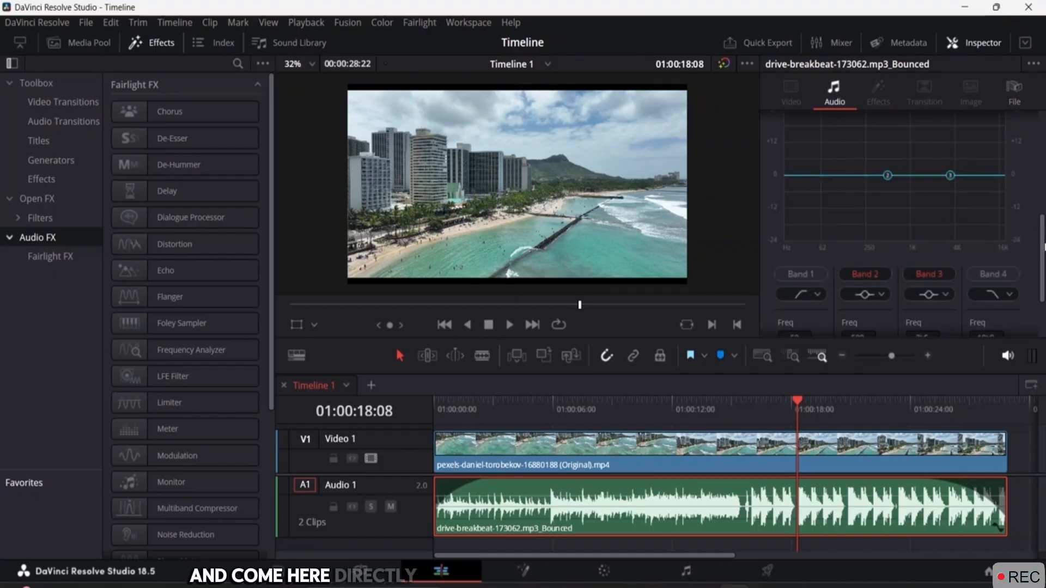
{"action": "left_click_drag", "start_coordinate": [1043, 231], "coordinate": [1044, 132]}
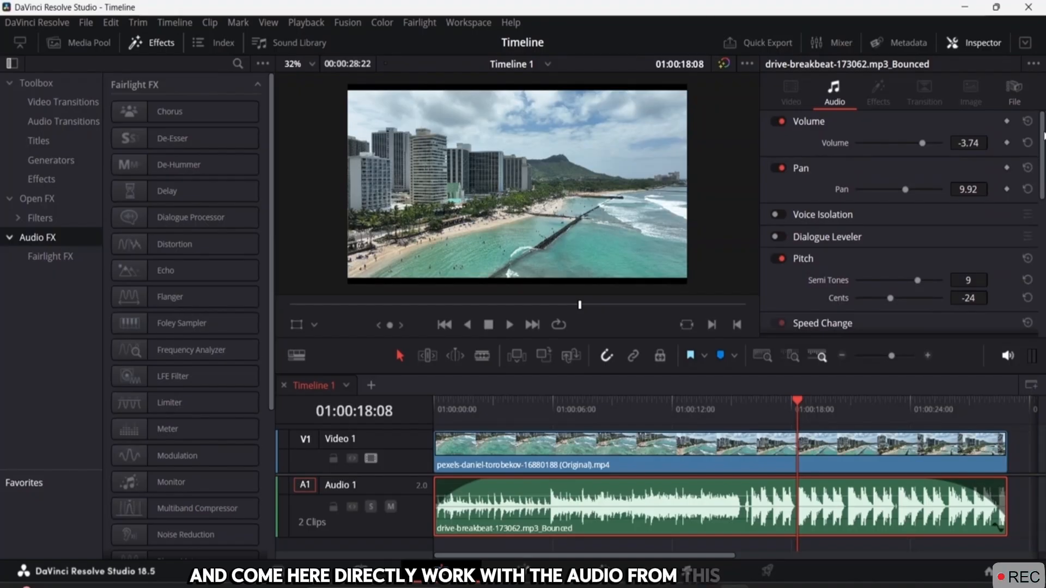
- Show the clip options available for the bounced music clip on Audio 1 without choosing any
{"action": "right_click", "coordinate": [446, 485]}
{"action": "left_click", "coordinate": [456, 489]}
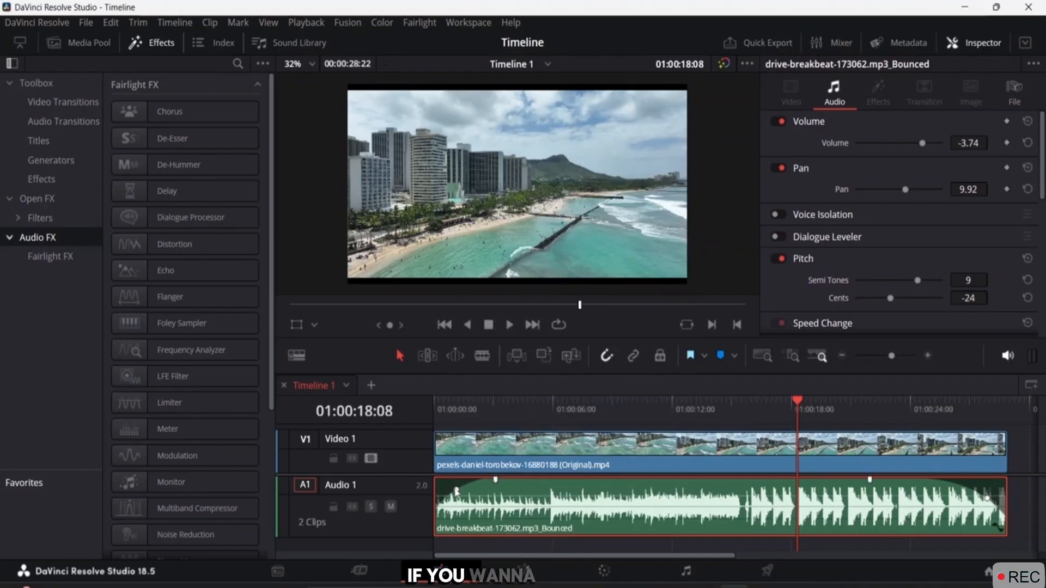
{"action": "right_click", "coordinate": [456, 491]}
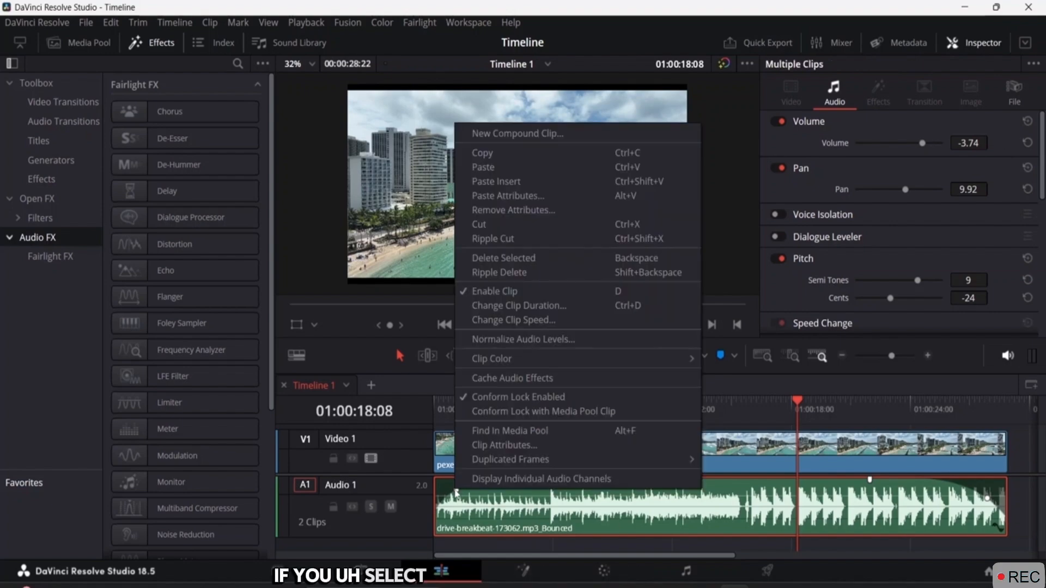
{"action": "left_click", "coordinate": [457, 491]}
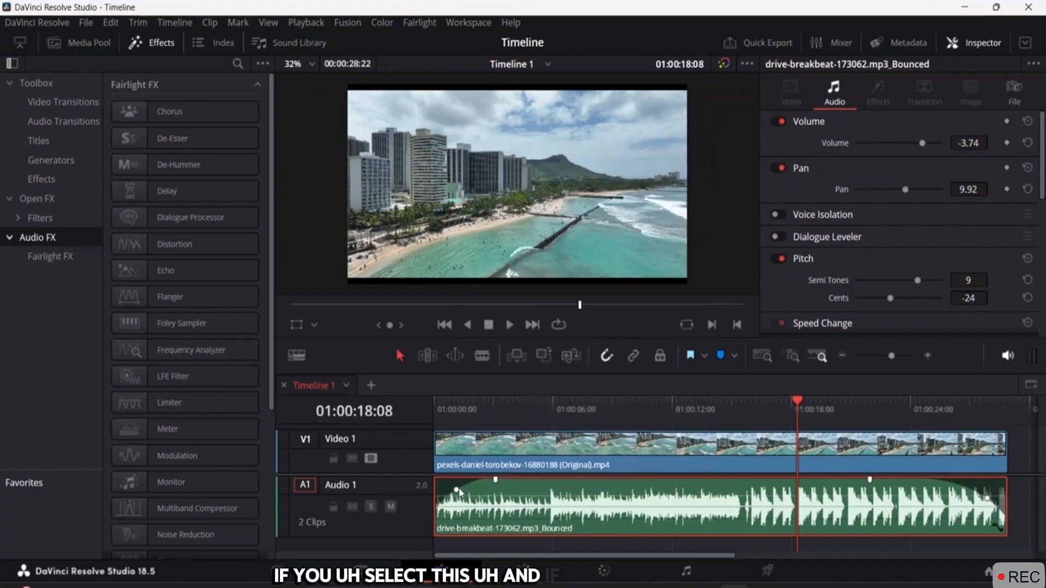
{"action": "right_click", "coordinate": [458, 492]}
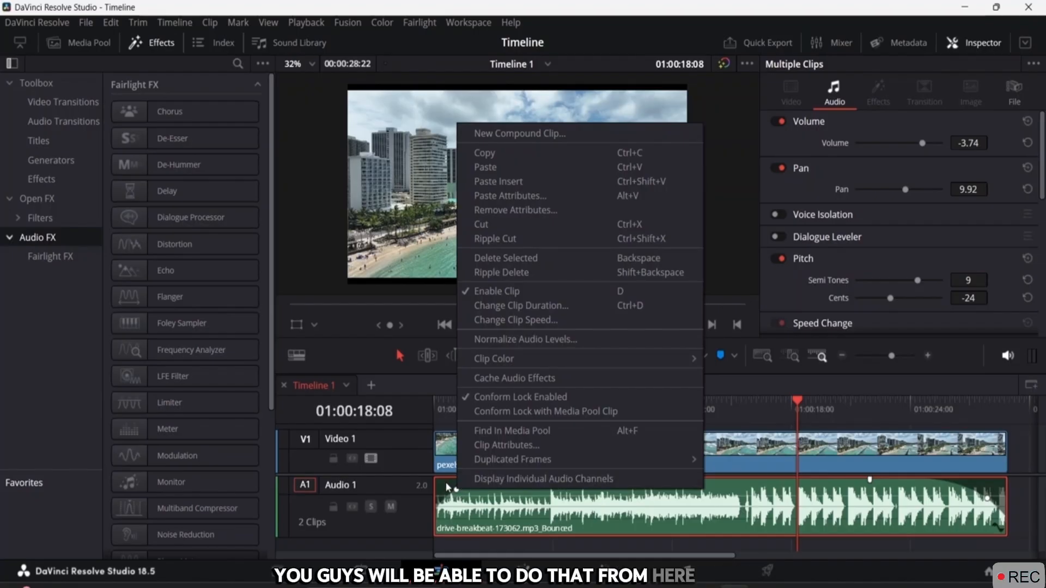
{"action": "left_click", "coordinate": [447, 487]}
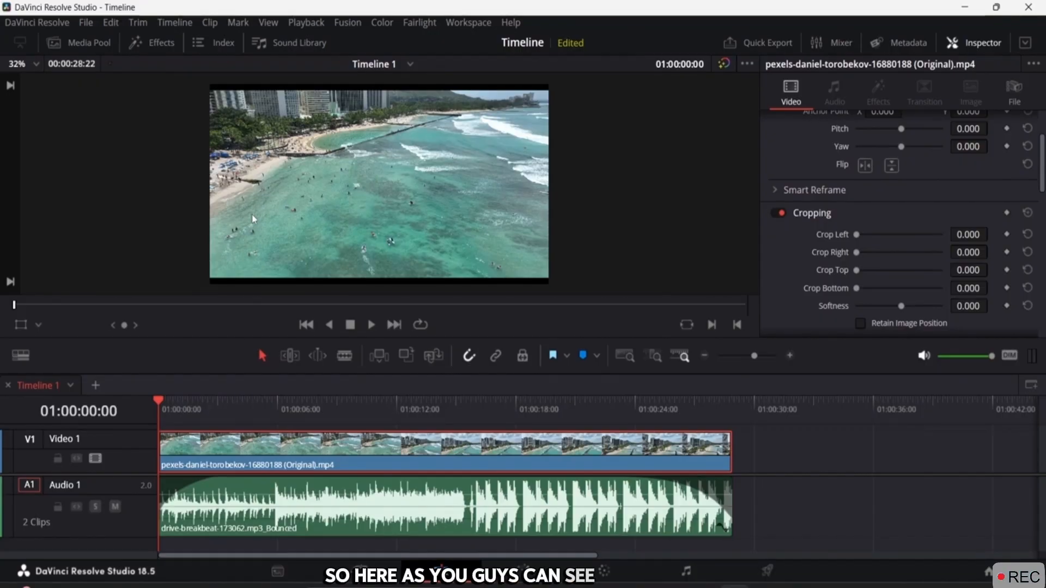
- Hide the Inspector, open the Effects library's Titles category and browse its Subtitles, Fusion Titles and Titles groups
{"action": "left_click", "coordinate": [970, 42]}
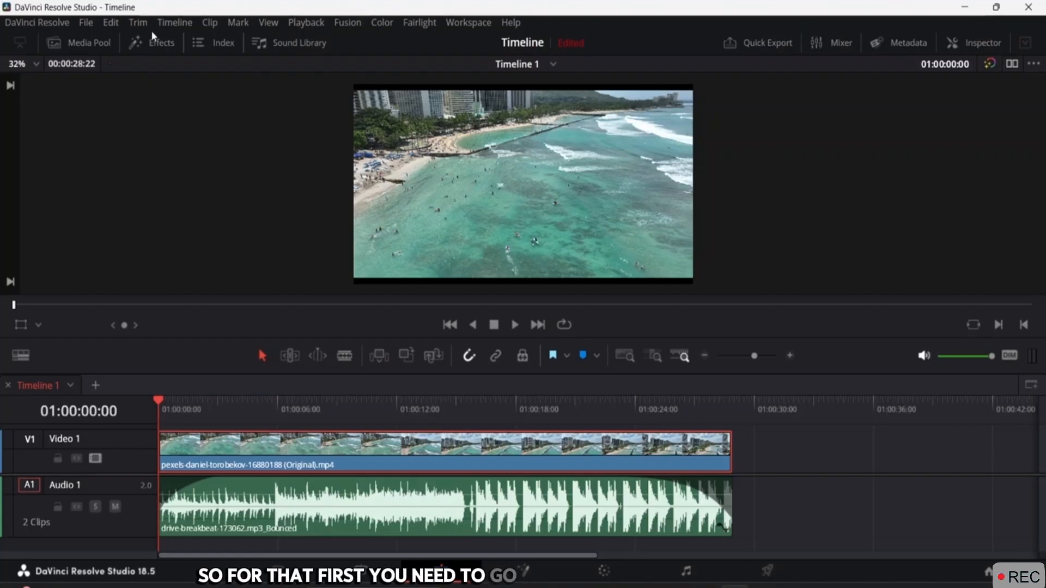
{"action": "left_click", "coordinate": [162, 44]}
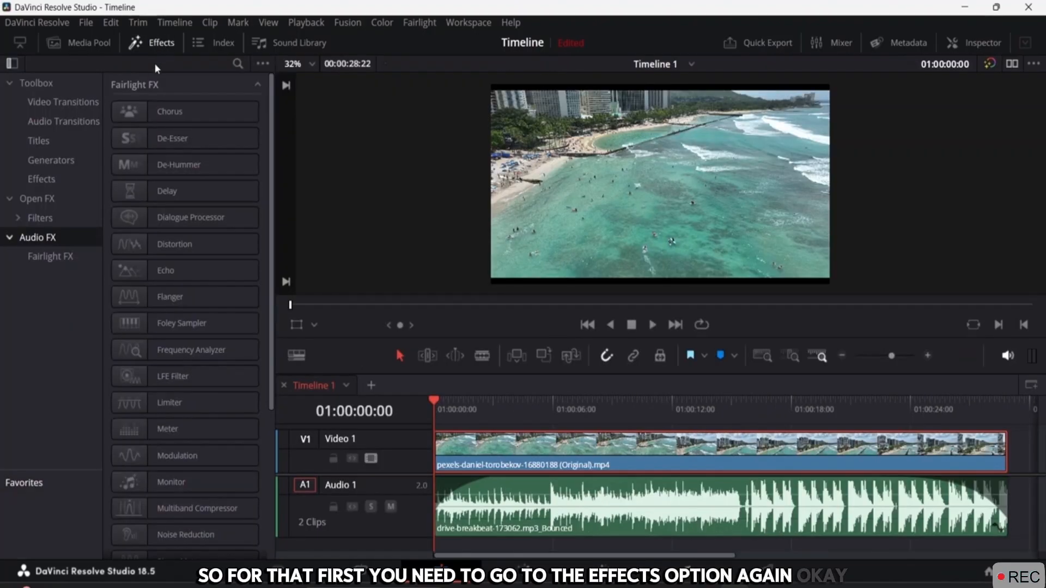
{"action": "left_click", "coordinate": [63, 146]}
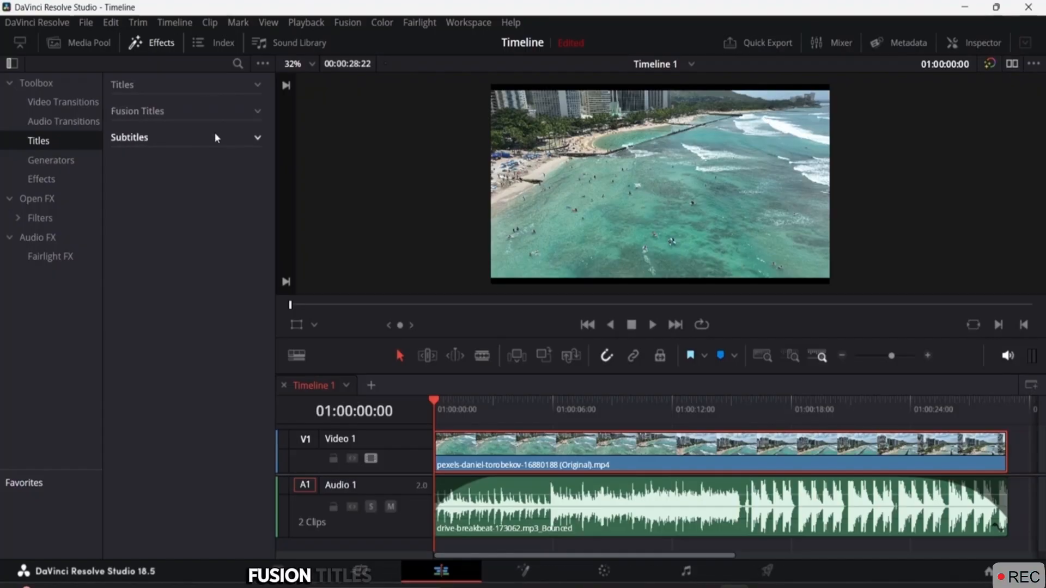
{"action": "left_click", "coordinate": [259, 138]}
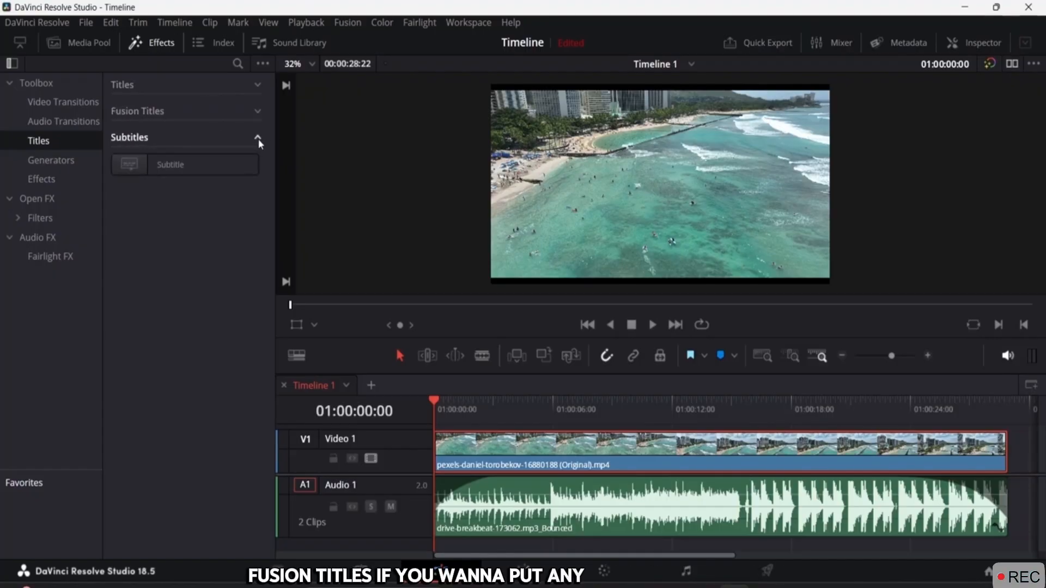
{"action": "left_click", "coordinate": [175, 169]}
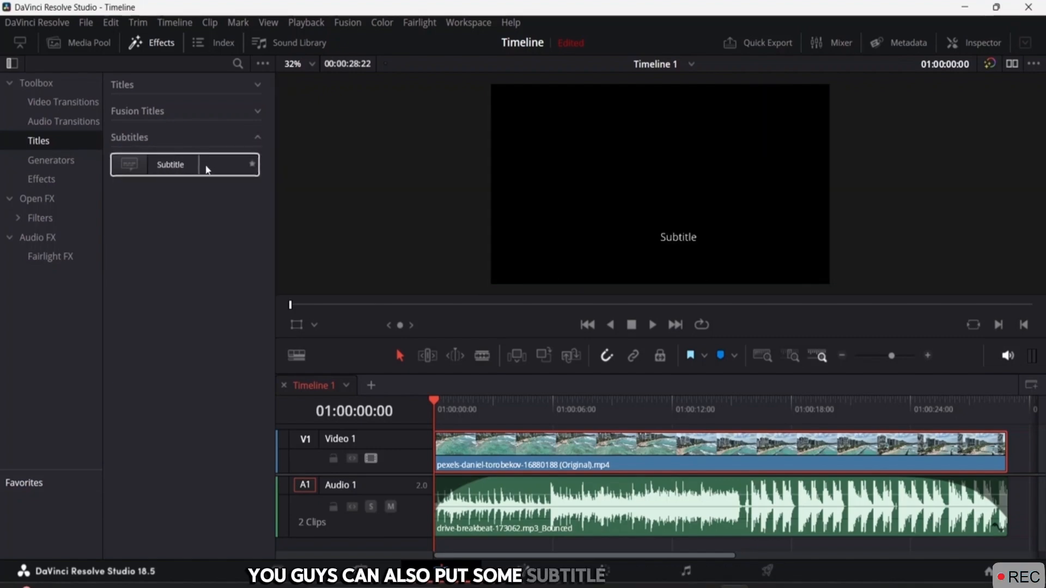
{"action": "left_click", "coordinate": [256, 139]}
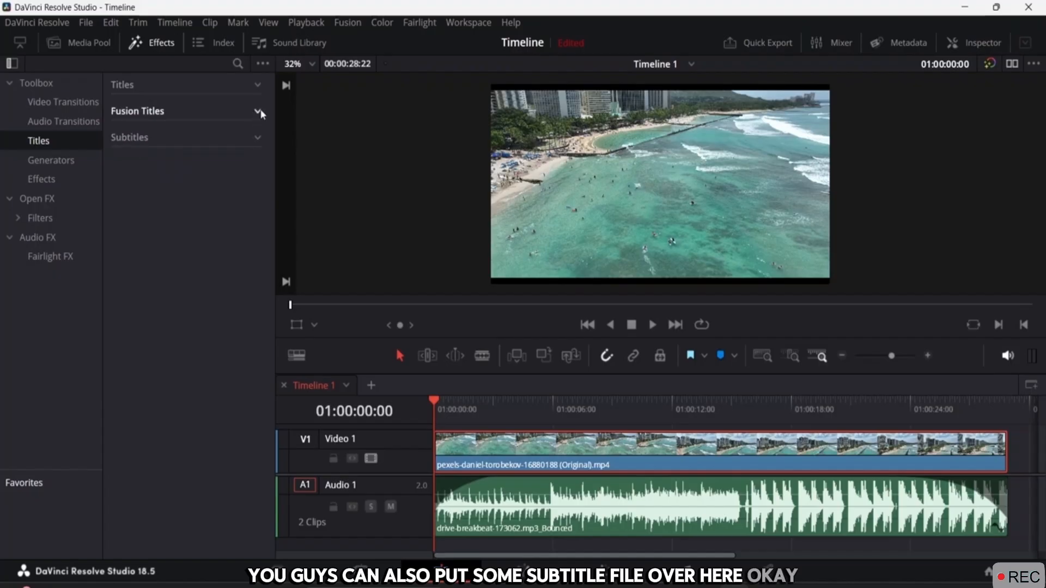
{"action": "left_click", "coordinate": [257, 110]}
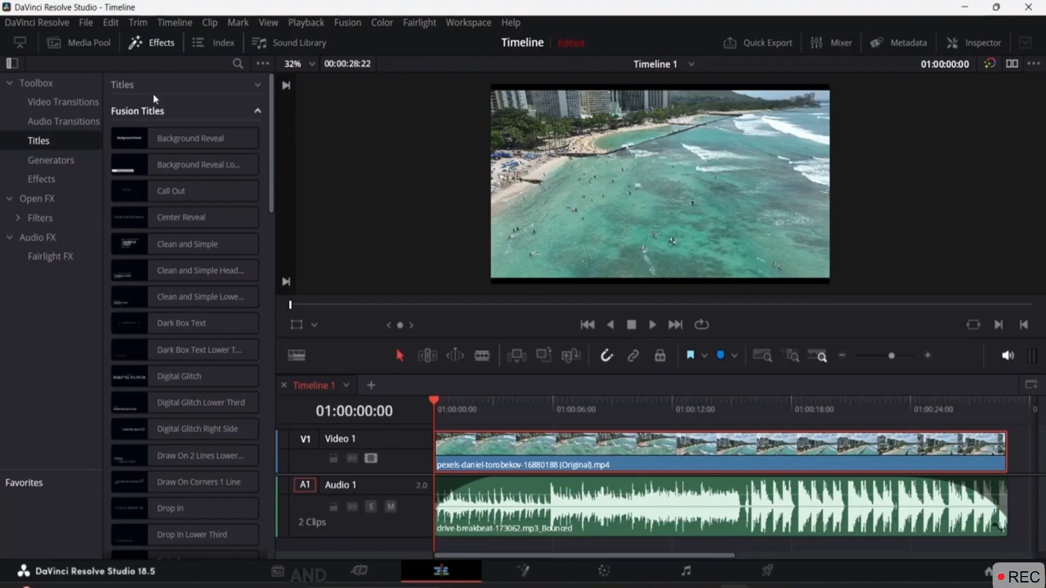
{"action": "left_click", "coordinate": [258, 88]}
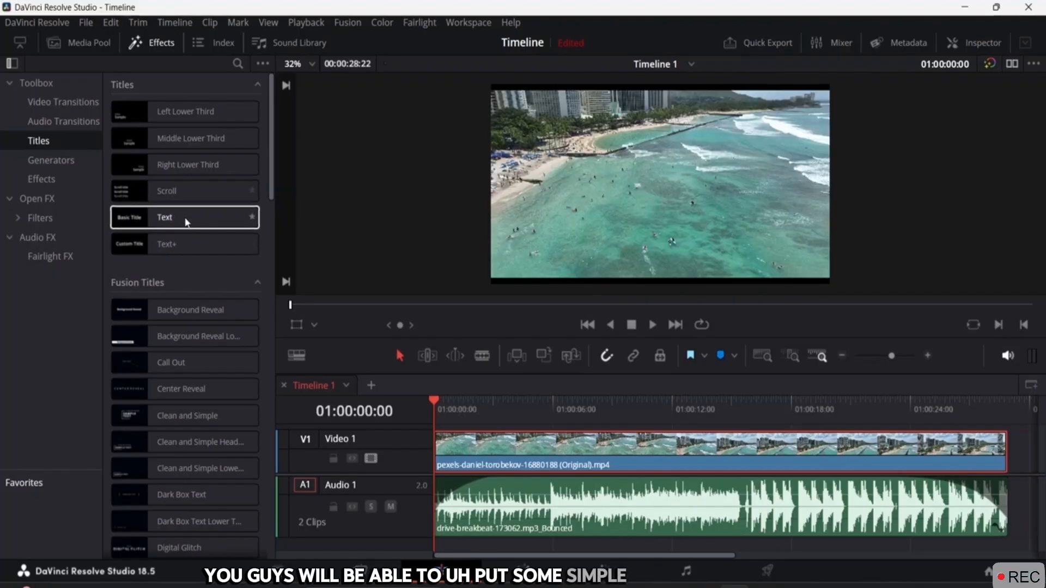
- Select the Text+ title and move the video clip from Video 1 up to a new Video 2 track
{"action": "left_click", "coordinate": [138, 249]}
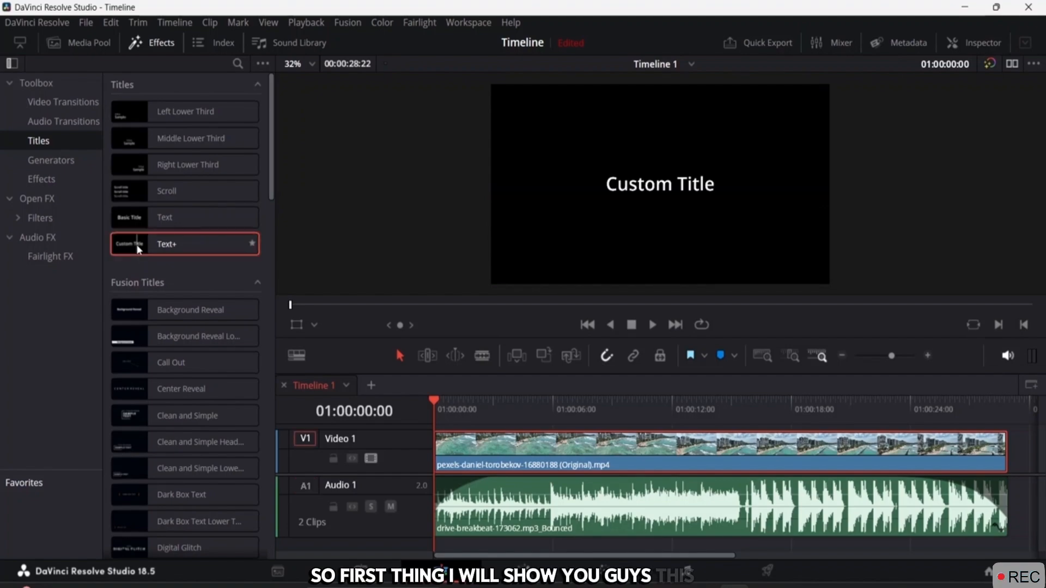
{"action": "left_click_drag", "start_coordinate": [138, 249], "coordinate": [456, 488]}
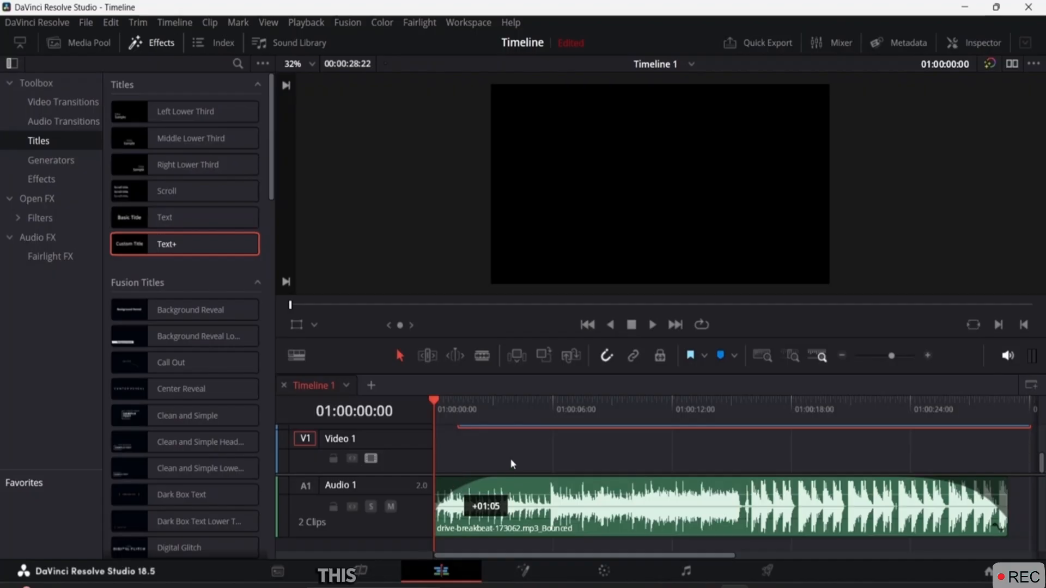
{"action": "left_click_drag", "start_coordinate": [1041, 465], "coordinate": [1040, 435]}
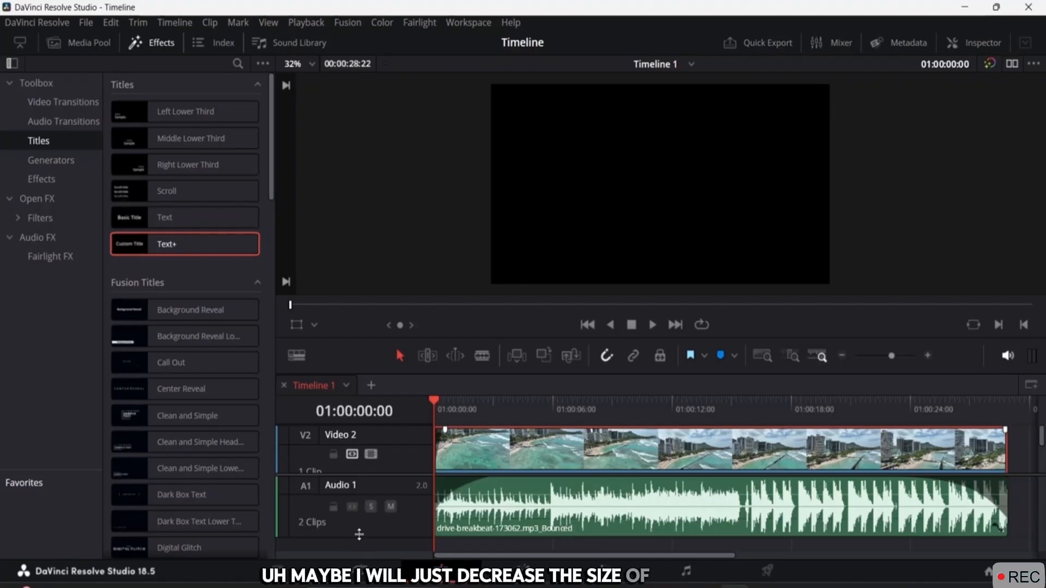
- Reduce the height of the Audio 1 and Video 2 tracks and enlarge the timeline area below the viewer
{"action": "left_click_drag", "start_coordinate": [360, 535], "coordinate": [361, 504]}
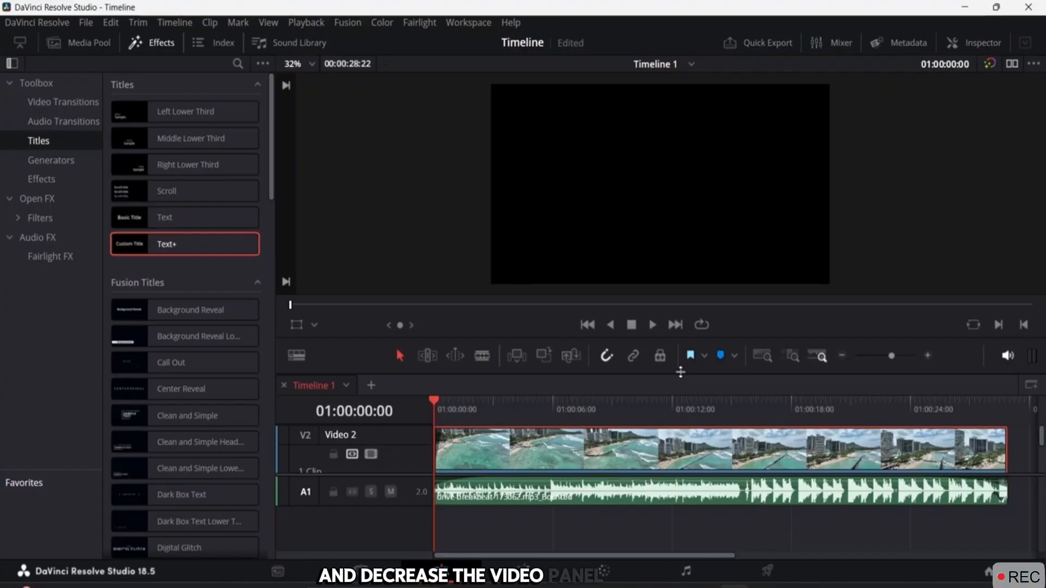
{"action": "left_click_drag", "start_coordinate": [681, 369], "coordinate": [680, 319]}
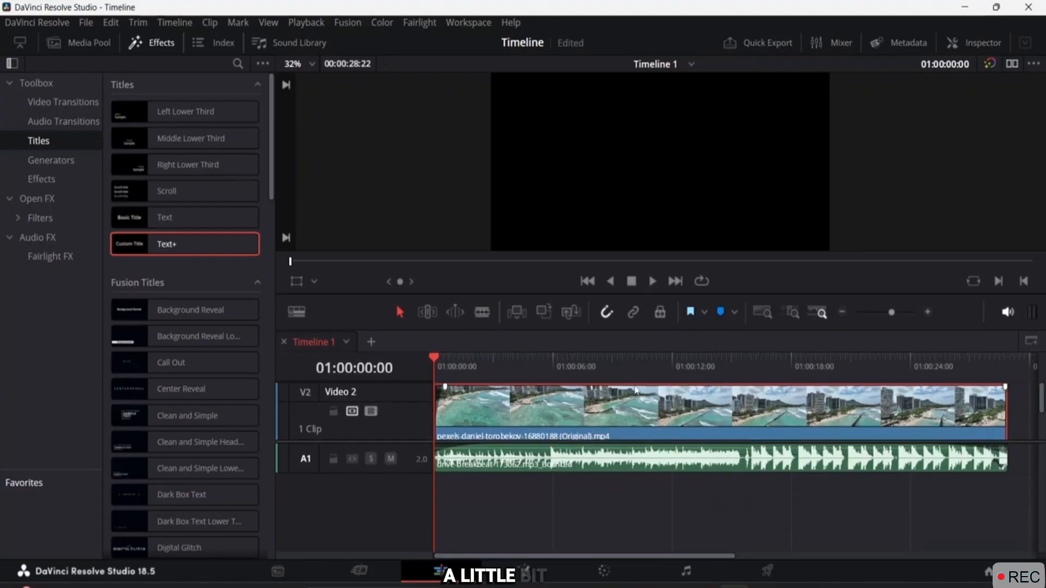
{"action": "left_click_drag", "start_coordinate": [371, 386], "coordinate": [371, 412]}
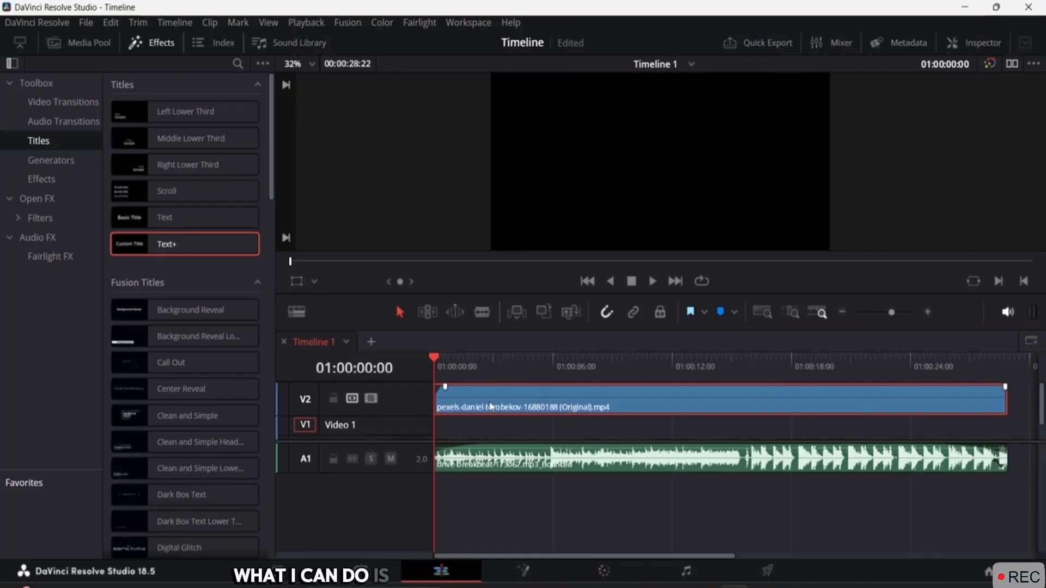
- Move the video clip back to Video 1 and add a Text+ title on a track above it at 01:00:00:00
{"action": "left_click_drag", "start_coordinate": [493, 413], "coordinate": [486, 435]}
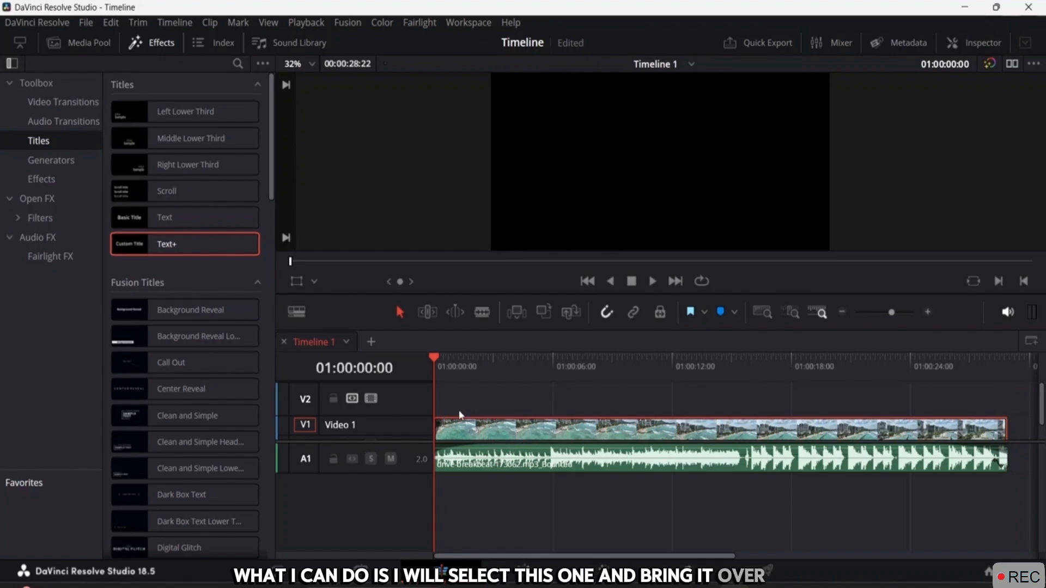
{"action": "left_click_drag", "start_coordinate": [145, 243], "coordinate": [190, 271]}
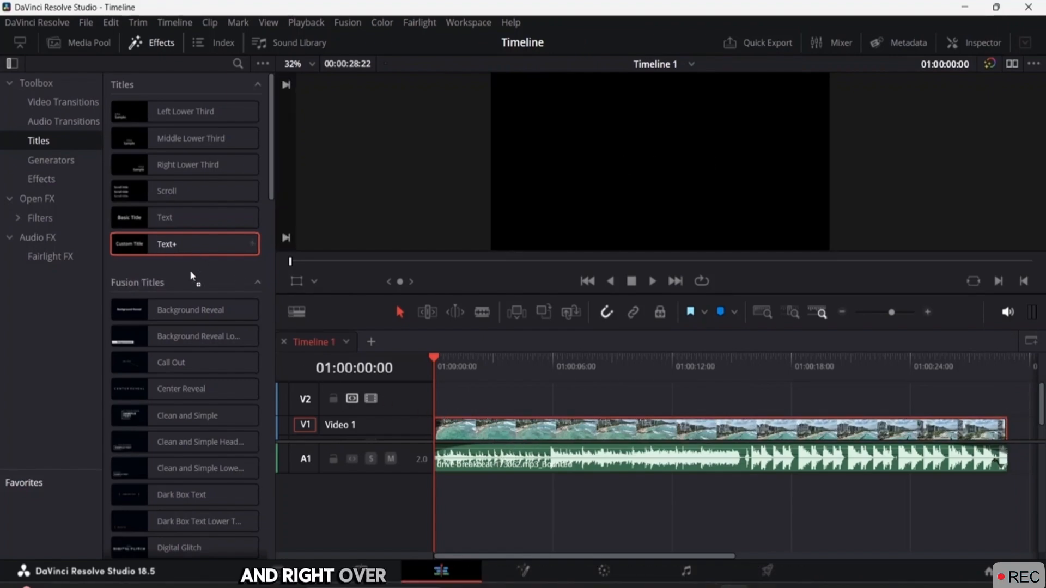
{"action": "left_click_drag", "start_coordinate": [407, 374], "coordinate": [490, 406]}
{"action": "left_click_drag", "start_coordinate": [483, 392], "coordinate": [436, 390]}
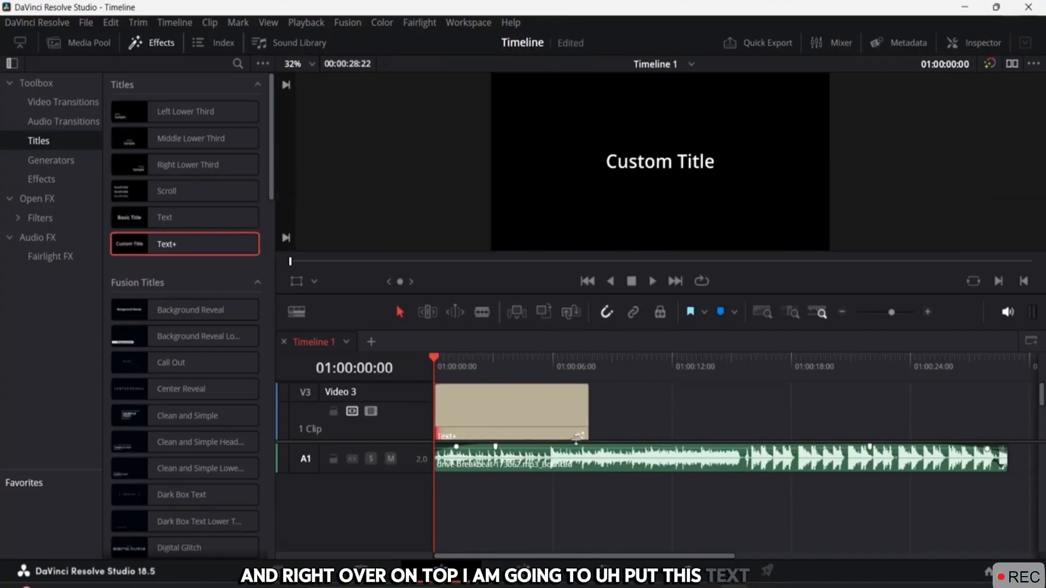
- Move the Text+ title down from Video 3 to Video 2 and open its settings in the Inspector
{"action": "scroll", "coordinate": [574, 433], "scroll_direction": "down", "scroll_amount": 1}
{"action": "scroll", "coordinate": [573, 432], "scroll_direction": "down", "scroll_amount": 3}
{"action": "scroll", "coordinate": [572, 430], "scroll_direction": "up", "scroll_amount": 4}
{"action": "left_click_drag", "start_coordinate": [510, 403], "coordinate": [507, 437]}
{"action": "double_click", "coordinate": [514, 432]}
{"action": "scroll", "coordinate": [524, 414], "scroll_direction": "down", "scroll_amount": 2}
{"action": "scroll", "coordinate": [528, 408], "scroll_direction": "up", "scroll_amount": 1}
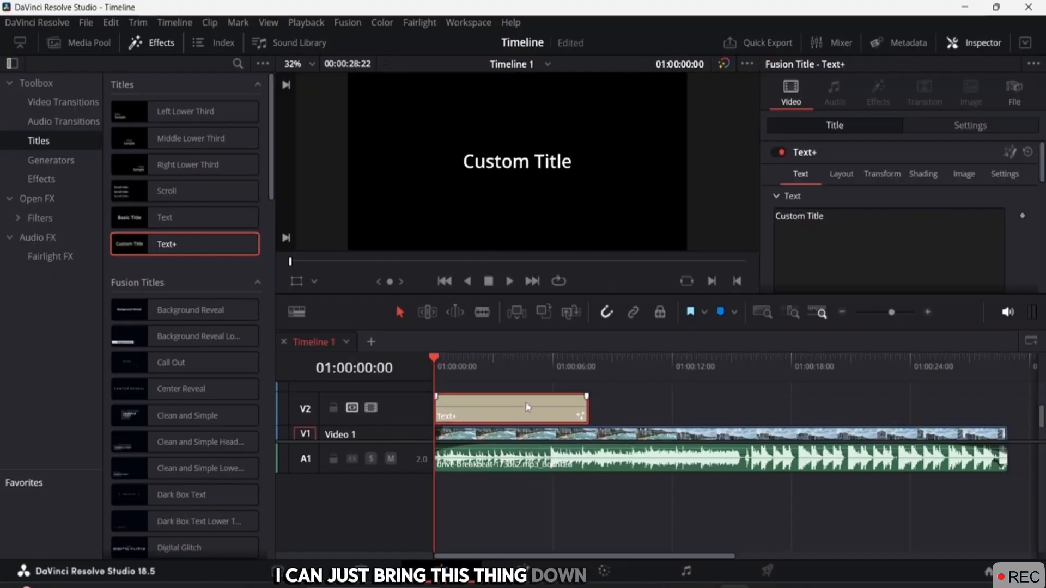
{"action": "scroll", "coordinate": [527, 408], "scroll_direction": "down", "scroll_amount": 1}
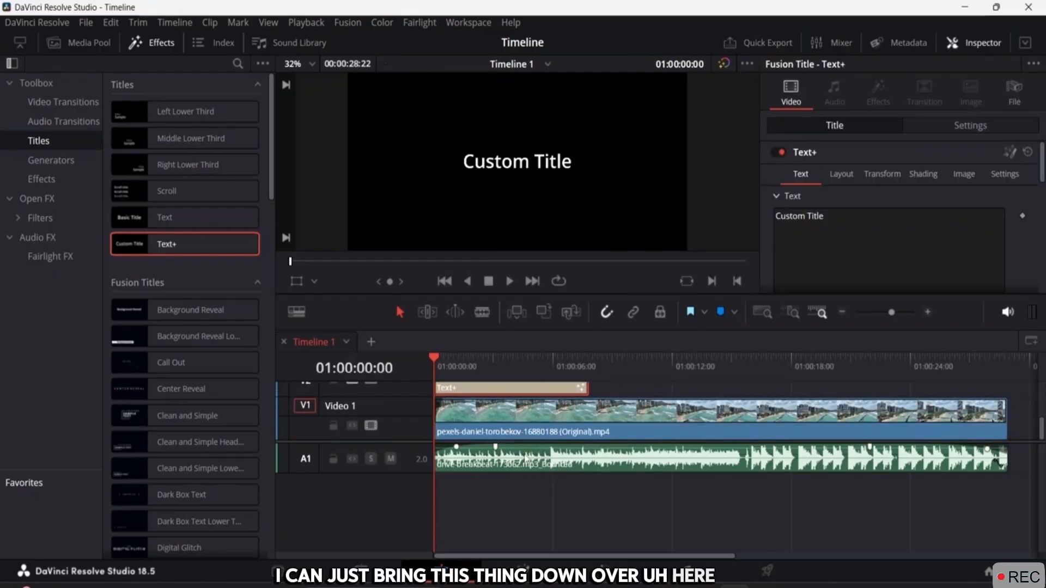
- Enlarge the video track area of the timeline and delete the empty tracks
{"action": "left_click_drag", "start_coordinate": [405, 440], "coordinate": [401, 490]}
{"action": "scroll", "coordinate": [607, 424], "scroll_direction": "up", "scroll_amount": 1}
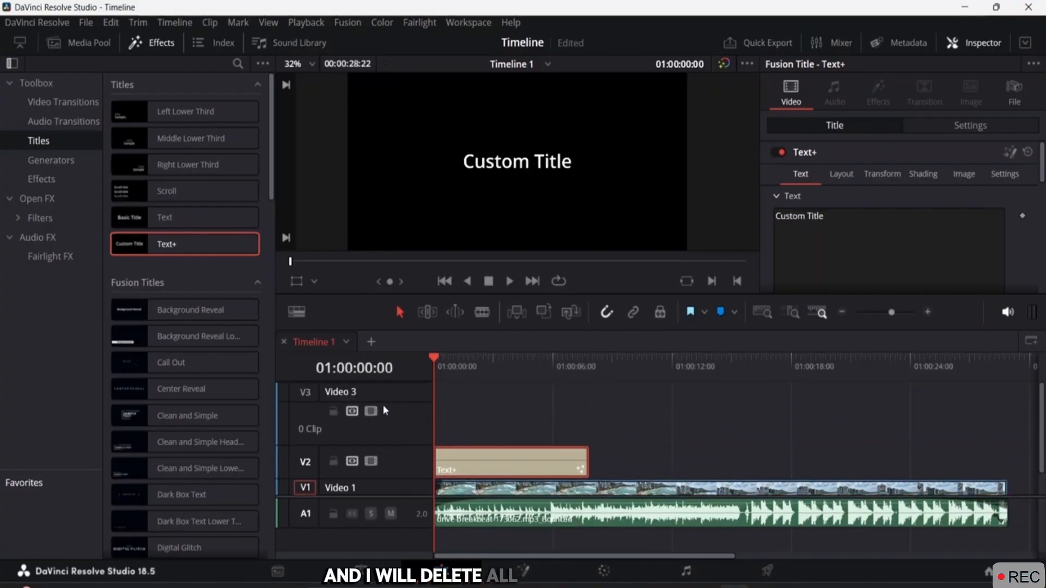
{"action": "right_click", "coordinate": [358, 401]}
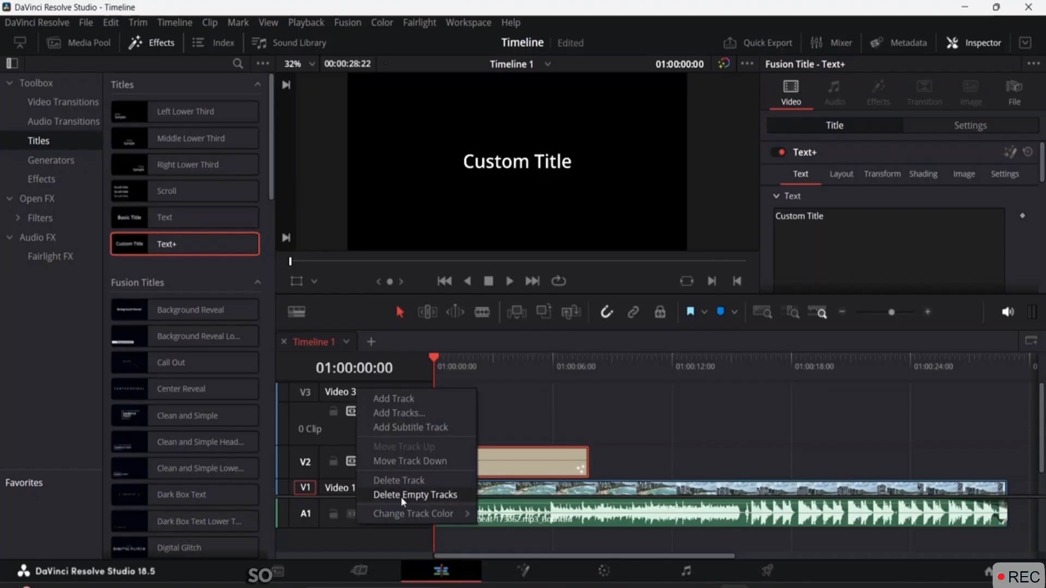
{"action": "left_click", "coordinate": [400, 496]}
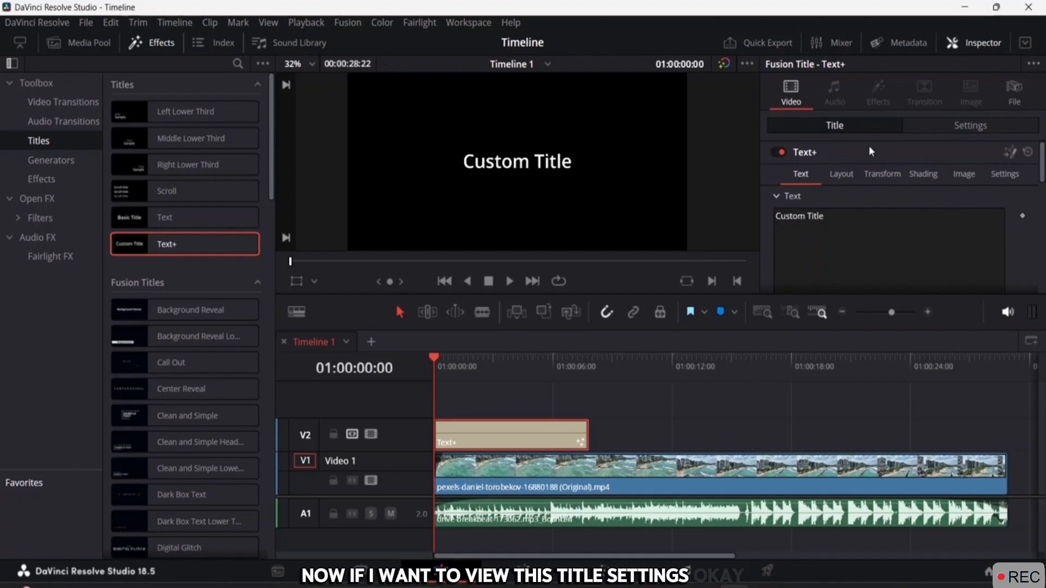
- Expand the Inspector to full height and look through the Text+ title's text settings
{"action": "scroll", "coordinate": [885, 248], "scroll_direction": "down", "scroll_amount": 3}
{"action": "scroll", "coordinate": [886, 247], "scroll_direction": "up", "scroll_amount": 3}
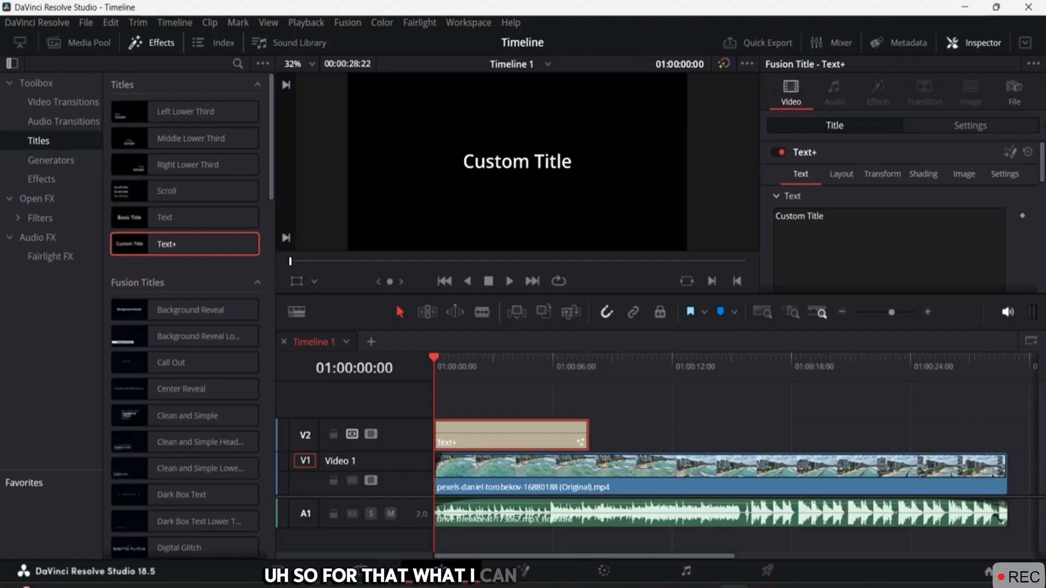
{"action": "left_click", "coordinate": [1025, 42]}
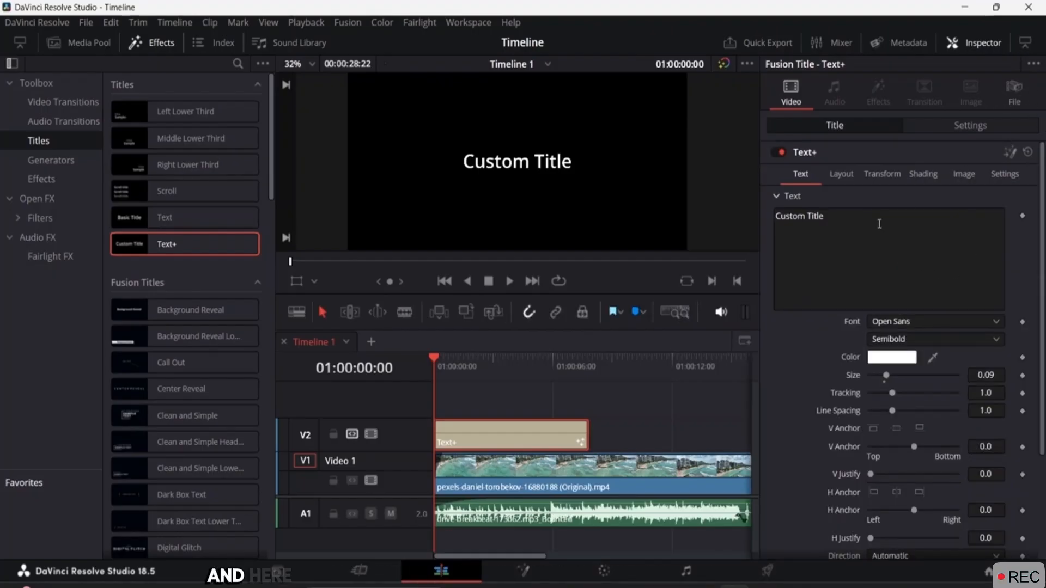
{"action": "scroll", "coordinate": [880, 227], "scroll_direction": "down", "scroll_amount": 3}
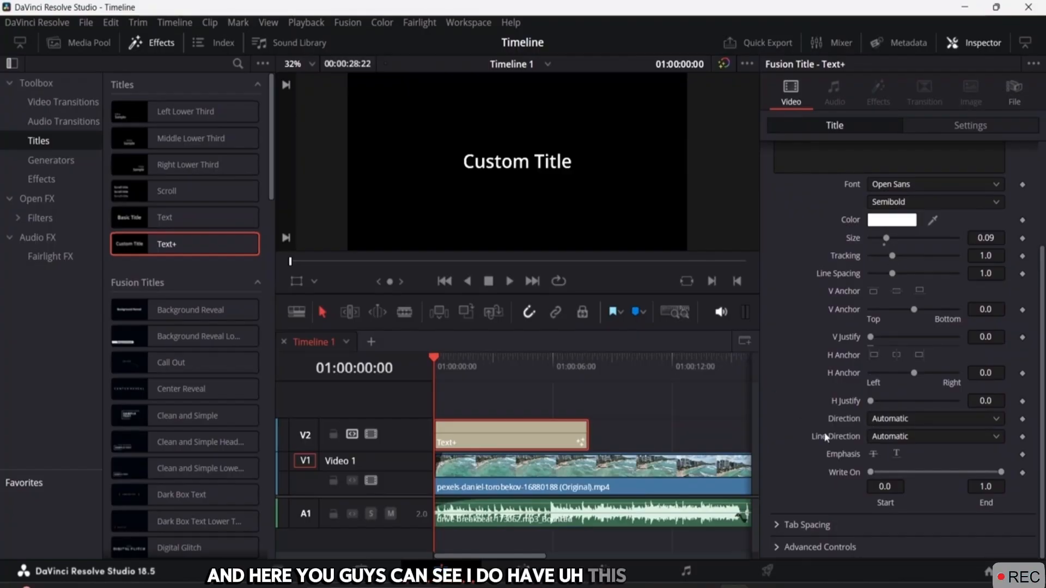
{"action": "scroll", "coordinate": [826, 436], "scroll_direction": "up", "scroll_amount": 3}
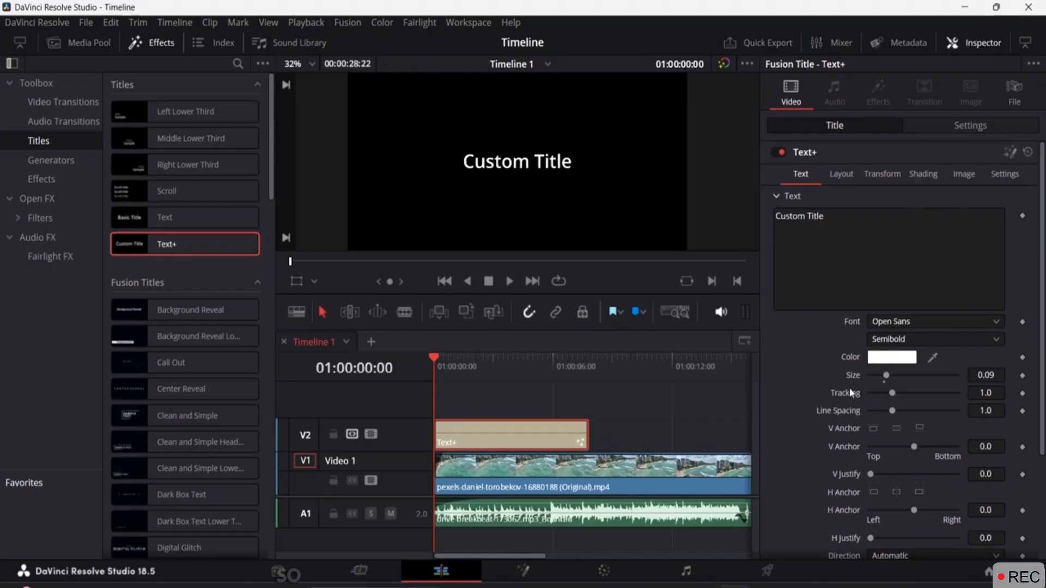
- Replace the Text+ title's default text with "LAS VEGAS, USA"
{"action": "left_click", "coordinate": [855, 225]}
{"action": "key", "text": "BackSpace"}
{"action": "key", "text": "BackSpace"}
{"action": "key", "text": "BackSpace"}
{"action": "key", "text": "BackSpace"}
{"action": "key", "text": "BackSpace"}
{"action": "key", "text": "BackSpace"}
{"action": "key", "text": "BackSpace"}
{"action": "key", "text": "BackSpace"}
{"action": "key", "text": "BackSpace"}
{"action": "key", "text": "BackSpace"}
{"action": "key", "text": "BackSpace"}
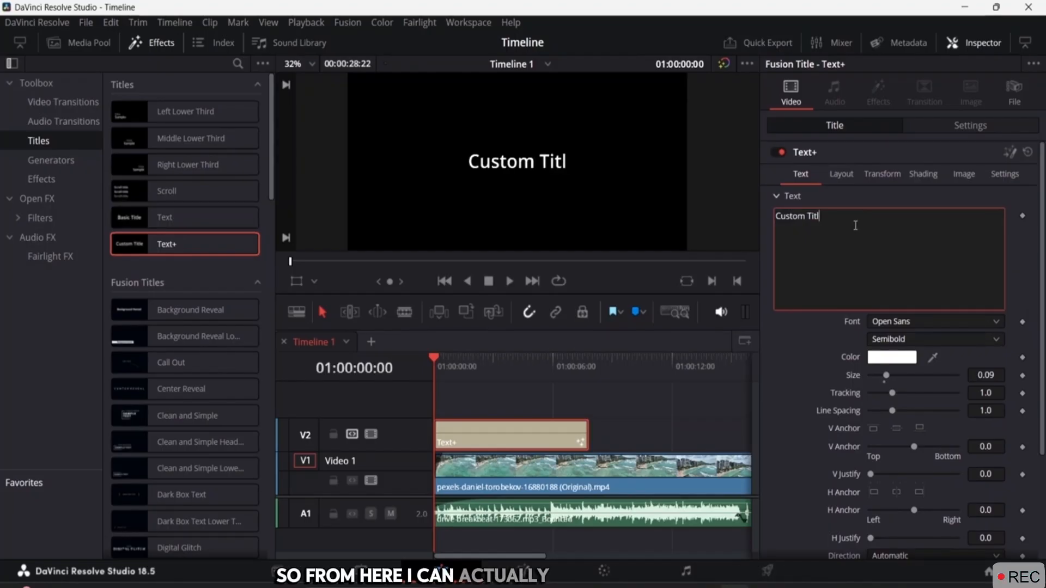
{"action": "key", "text": "BackSpace"}
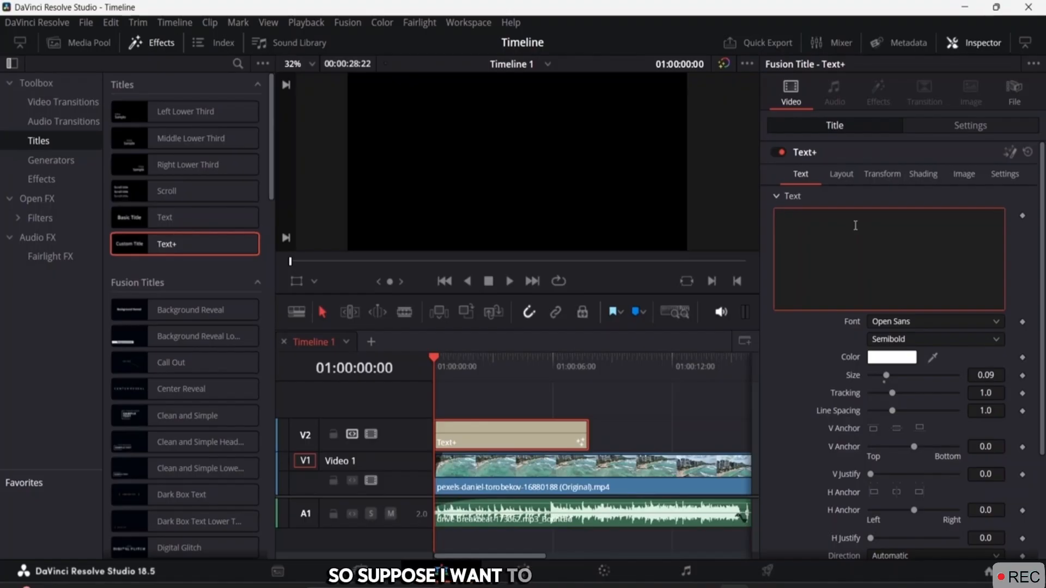
{"action": "type", "text": "LAS"}
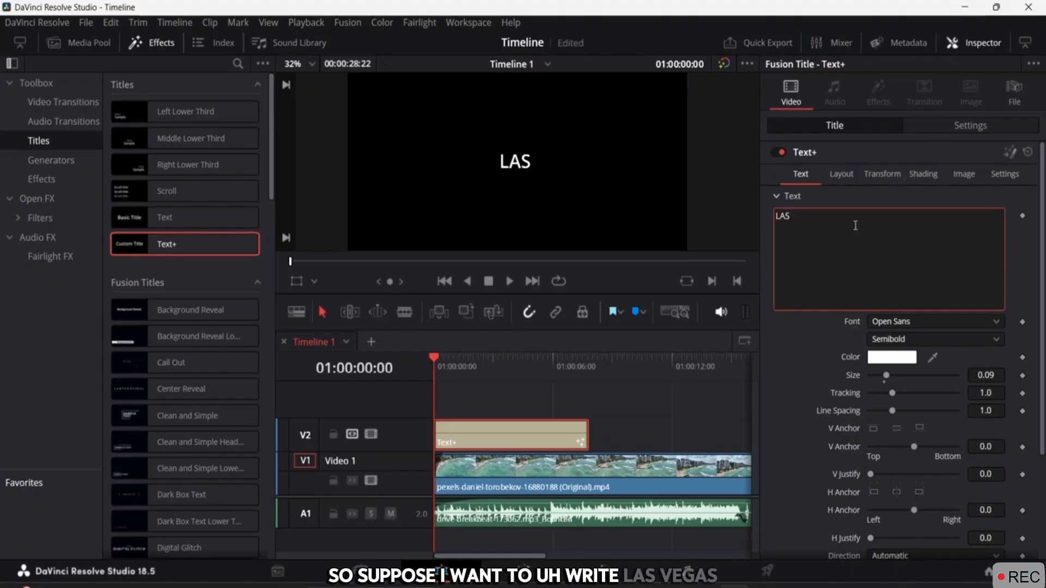
{"action": "type", "text": " VEGA"}
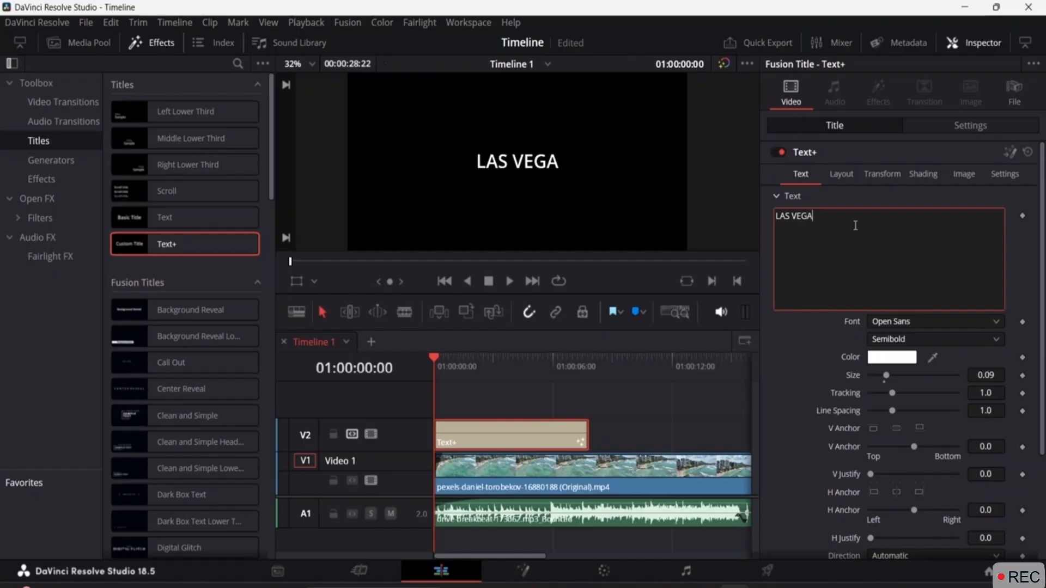
{"action": "type", "text": "S,"}
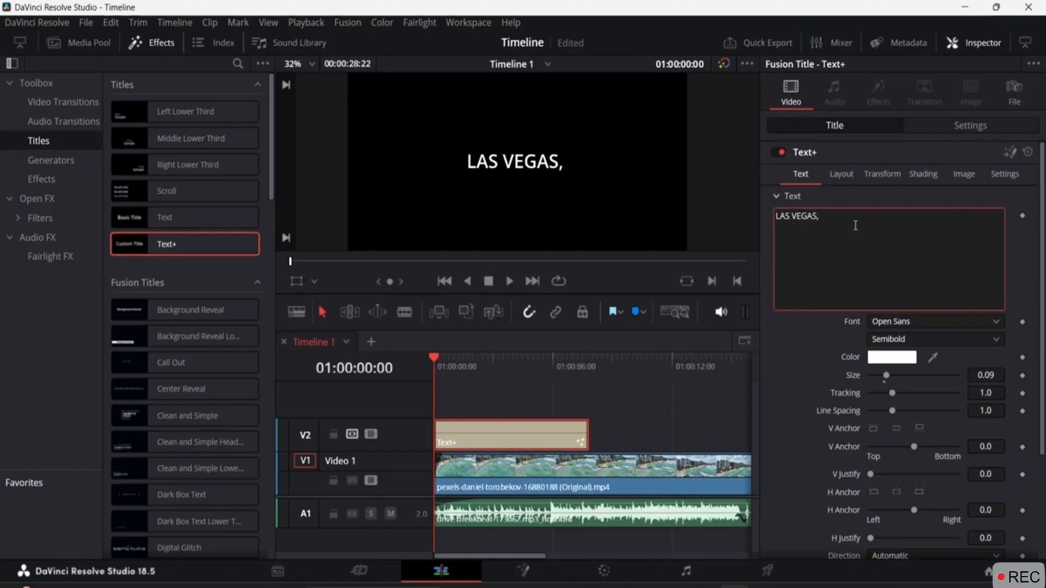
{"action": "type", "text": " USA"}
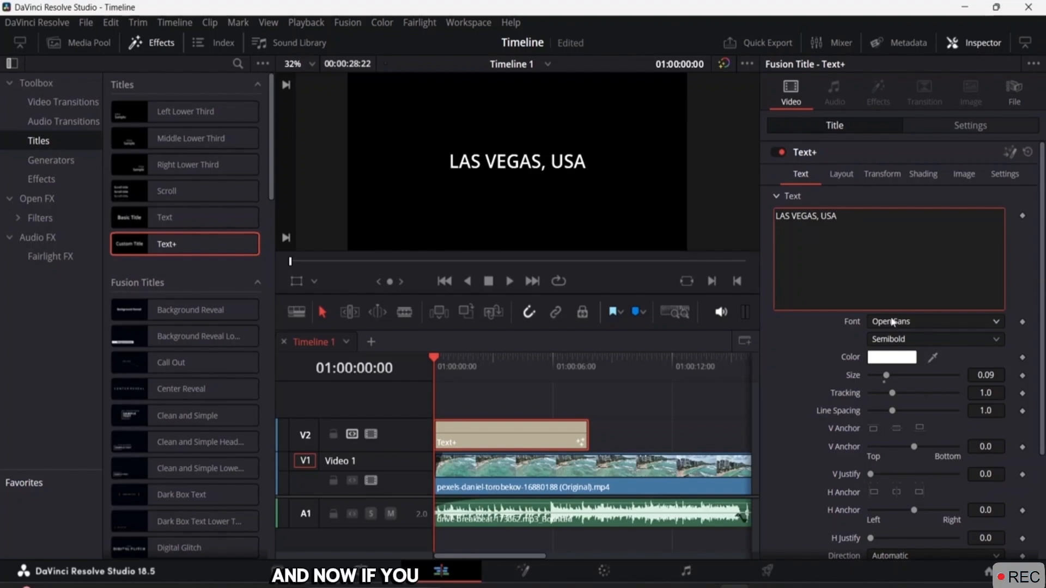
- Change the title's font to OCR A Extended
{"action": "left_click", "coordinate": [987, 319]}
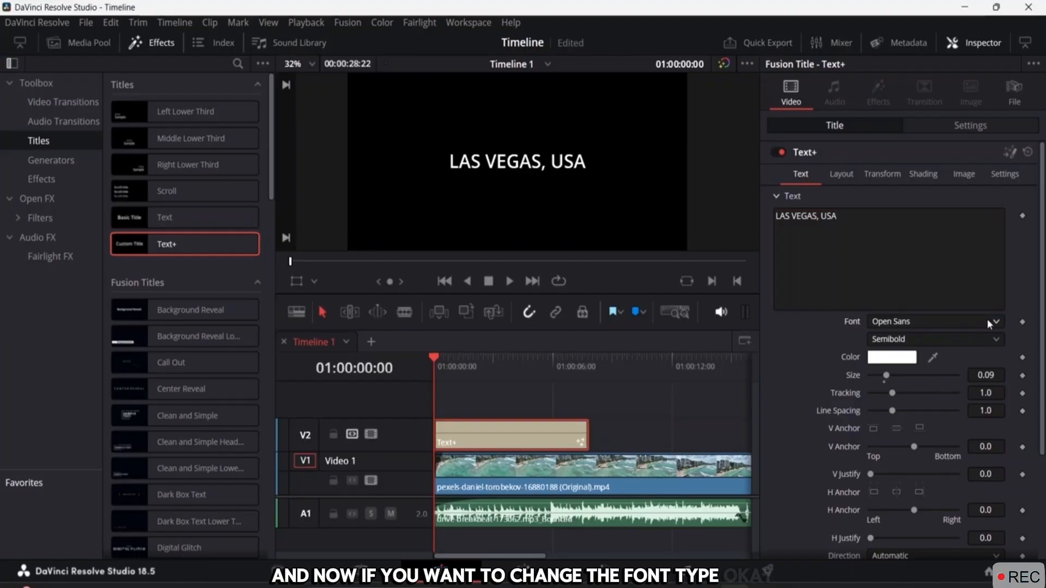
{"action": "left_click", "coordinate": [994, 324]}
{"action": "left_click", "coordinate": [994, 324]}
{"action": "left_click", "coordinate": [994, 324]}
{"action": "left_click", "coordinate": [994, 323]}
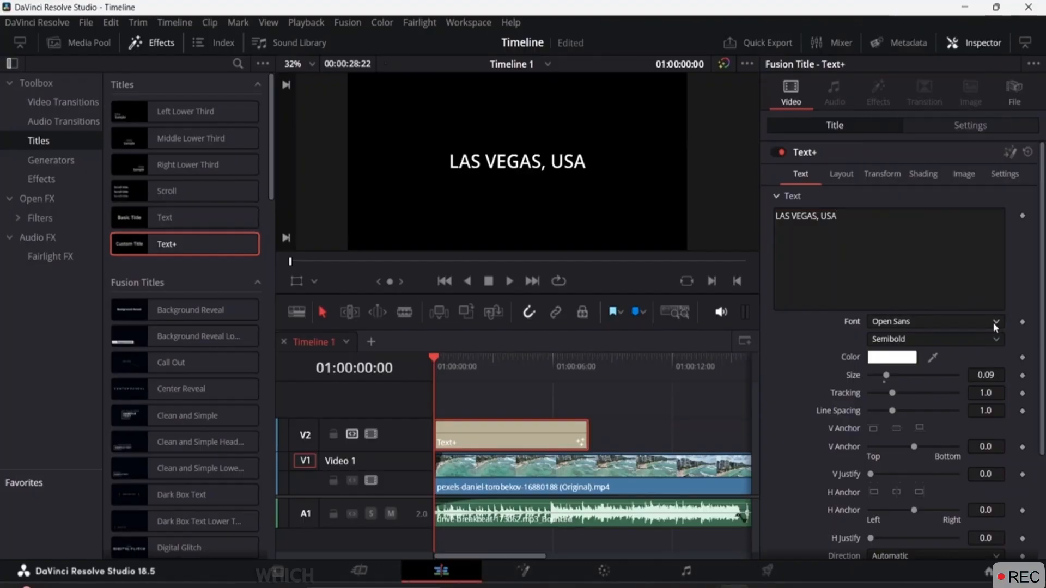
{"action": "left_click", "coordinate": [992, 322]}
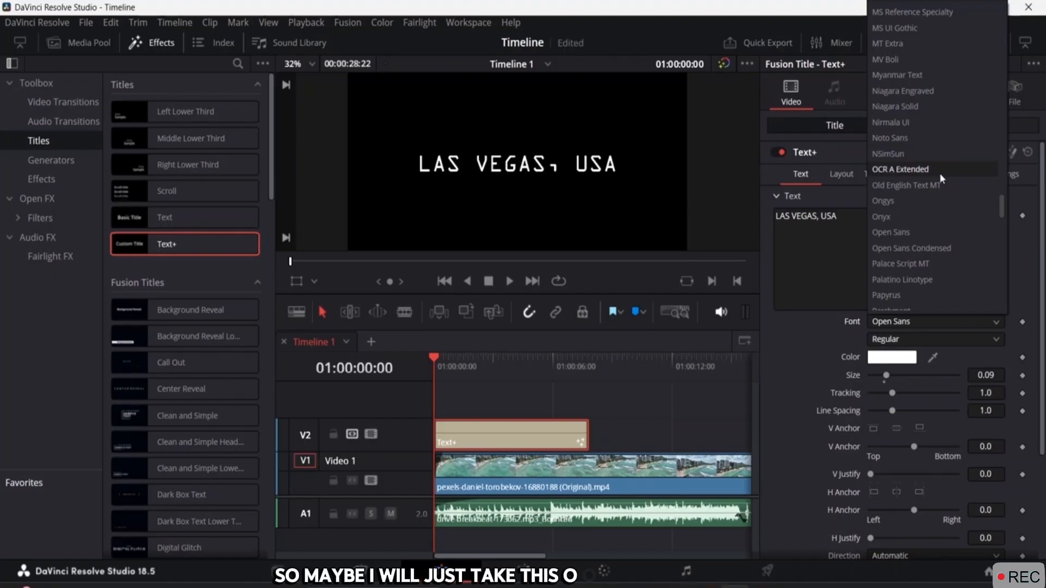
{"action": "left_click", "coordinate": [940, 174]}
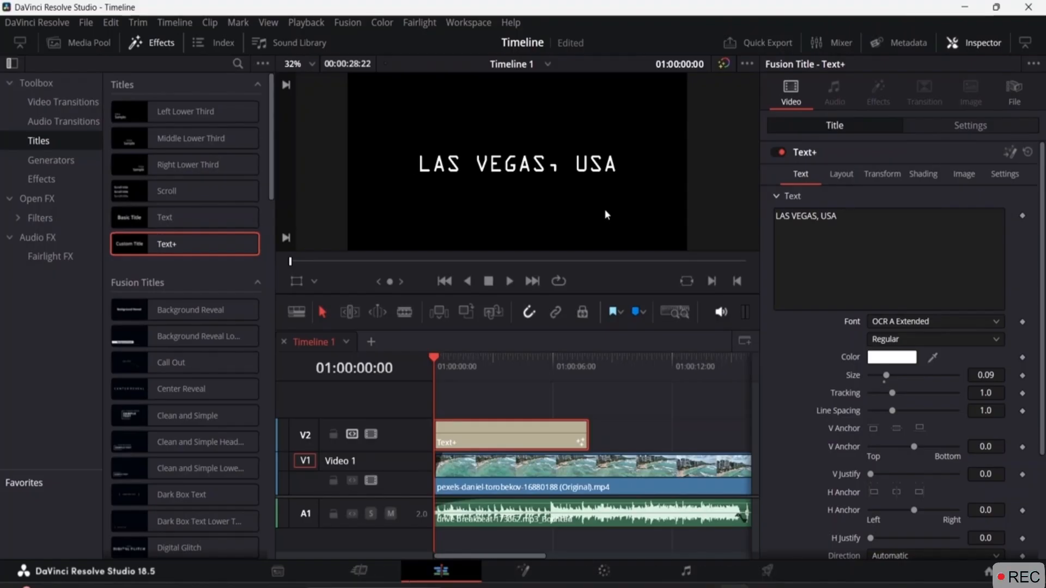
- Pick a light purple (#897eff) as the title's text color and save it to the custom colors
{"action": "left_click", "coordinate": [892, 357]}
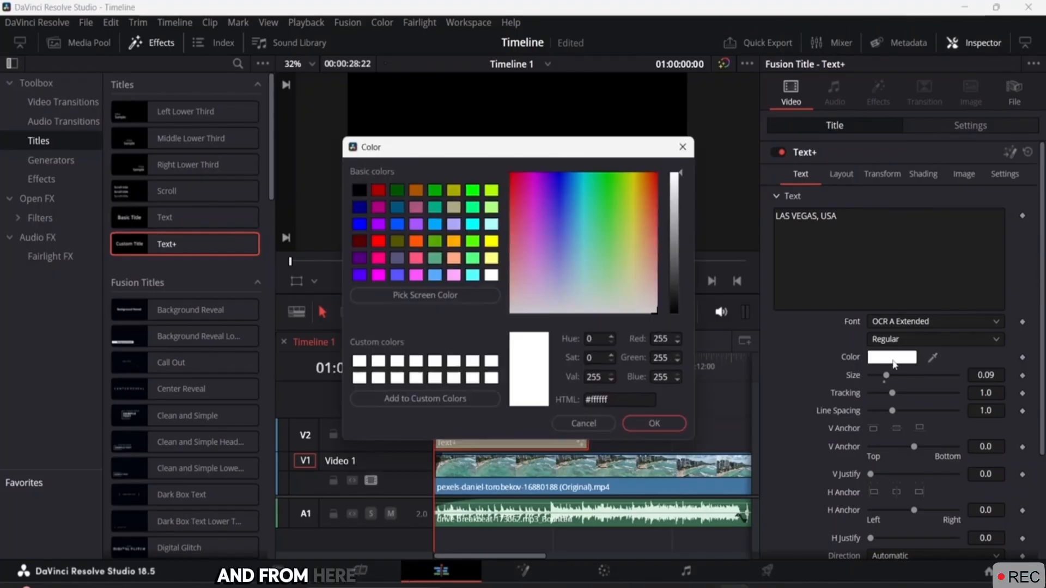
{"action": "left_click_drag", "start_coordinate": [532, 149], "coordinate": [808, 172]}
{"action": "left_click_drag", "start_coordinate": [953, 199], "coordinate": [887, 233]}
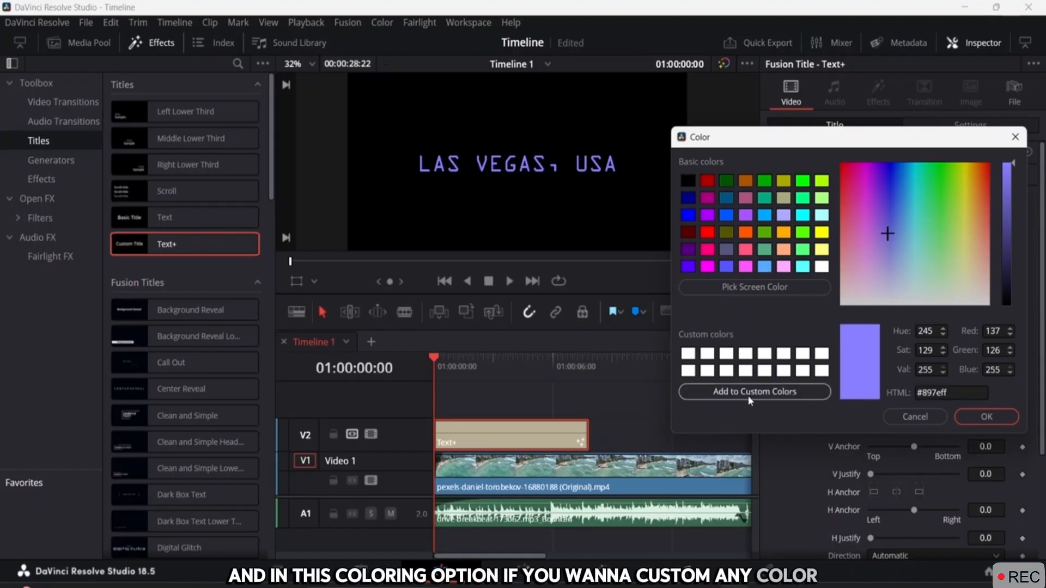
{"action": "left_click", "coordinate": [770, 395]}
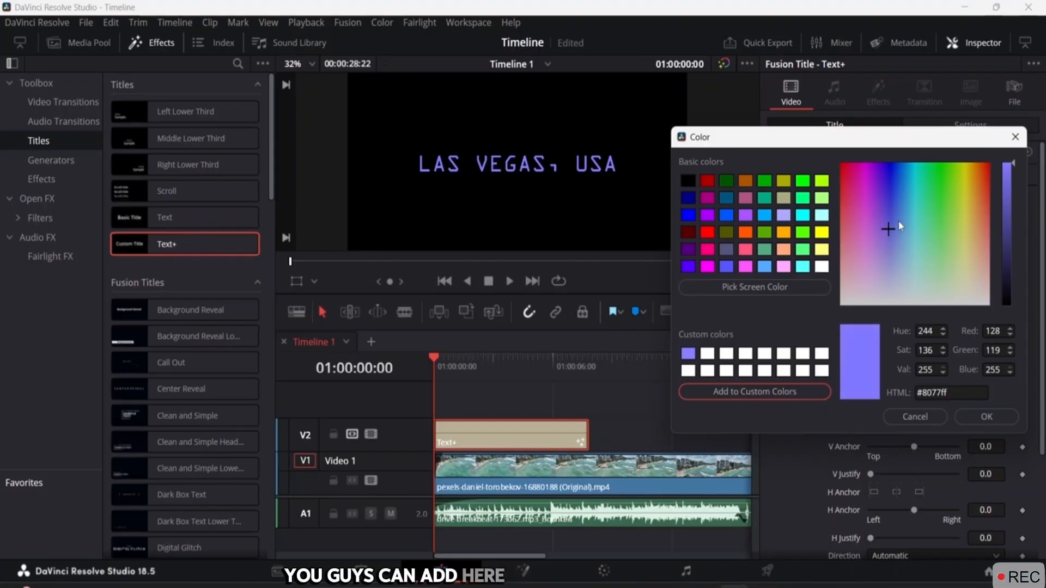
- Save the green #58ffb4 as a second custom color, and apply the saved purple #897eff to the title
{"action": "mouse_move", "coordinate": [889, 227]}
{"action": "left_mouse_down"}
{"action": "mouse_move", "coordinate": [943, 180]}
{"action": "mouse_move", "coordinate": [942, 212]}
{"action": "mouse_move", "coordinate": [926, 212]}
{"action": "left_mouse_up"}
{"action": "left_click", "coordinate": [737, 396]}
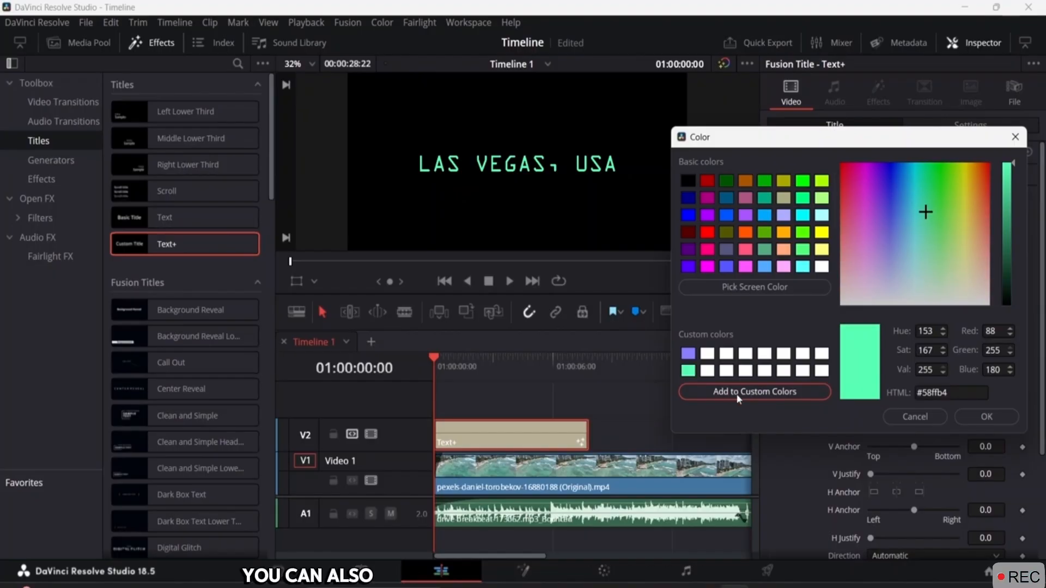
{"action": "left_click", "coordinate": [689, 355]}
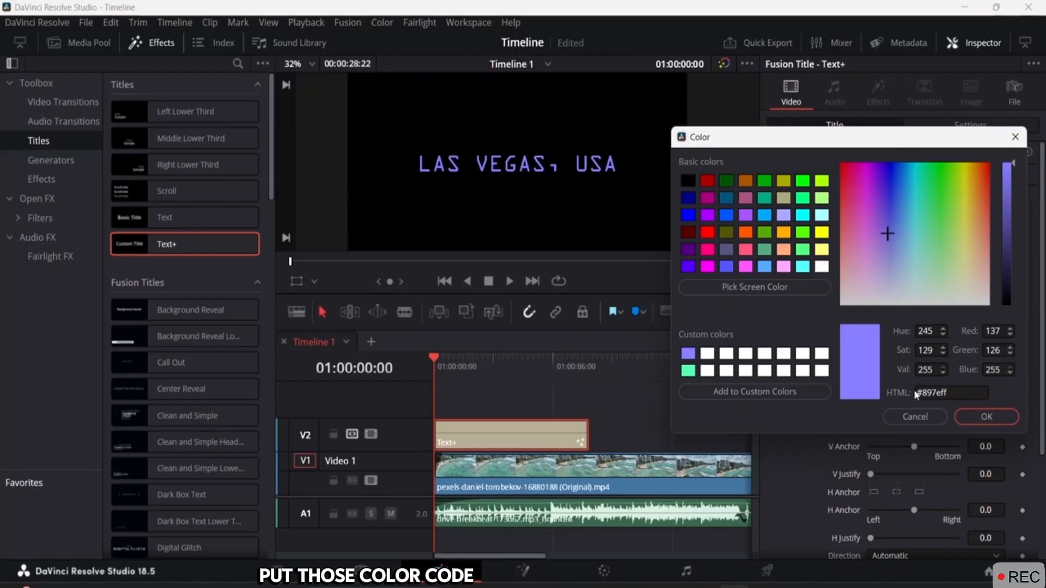
{"action": "left_click", "coordinate": [973, 417]}
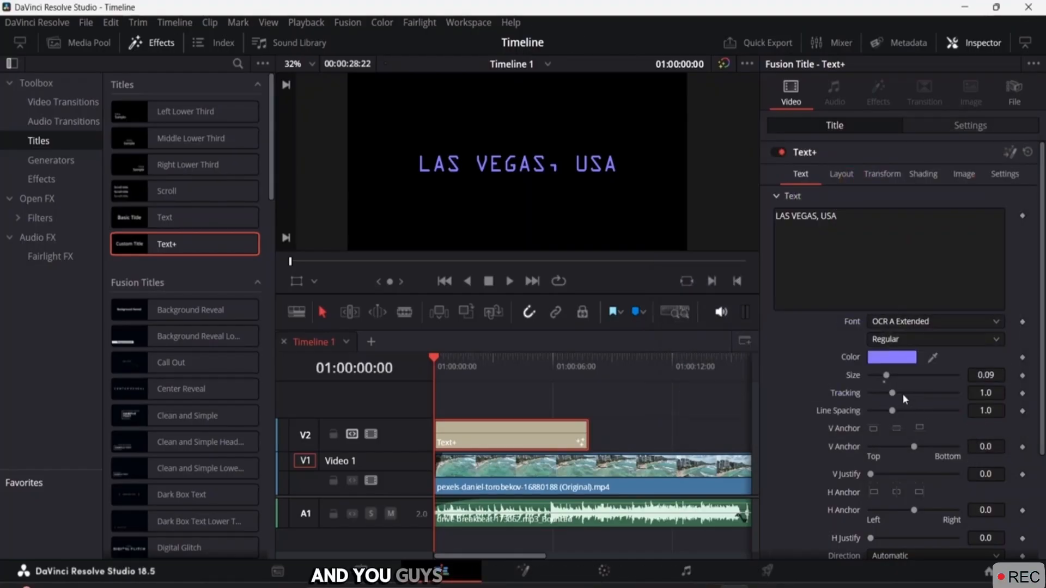
- Increase the title's text size to 0.126 and reduce its tracking to 0.945
{"action": "left_click_drag", "start_coordinate": [886, 377], "coordinate": [892, 378]}
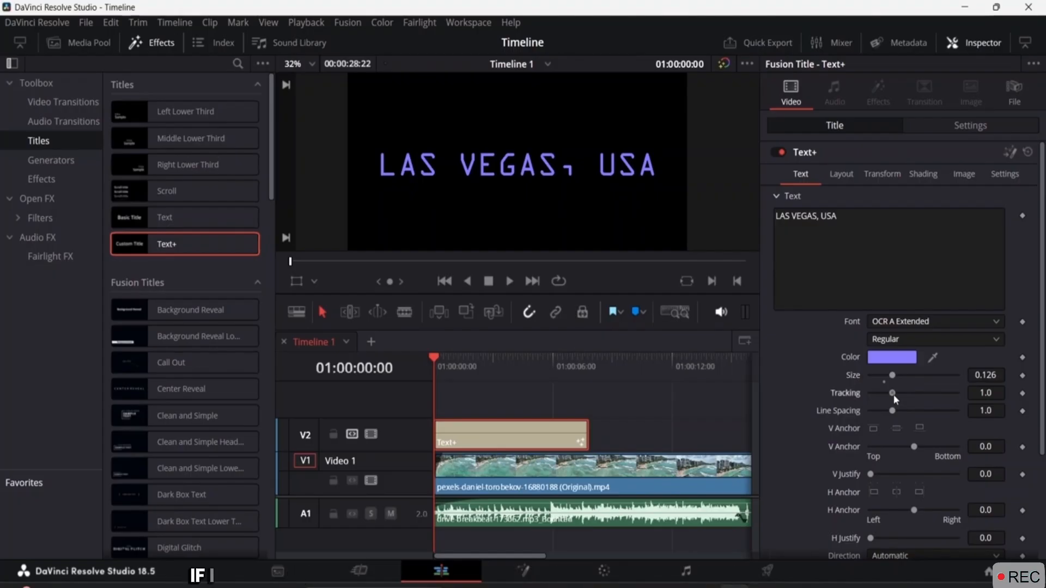
{"action": "left_click_drag", "start_coordinate": [893, 395], "coordinate": [893, 397]}
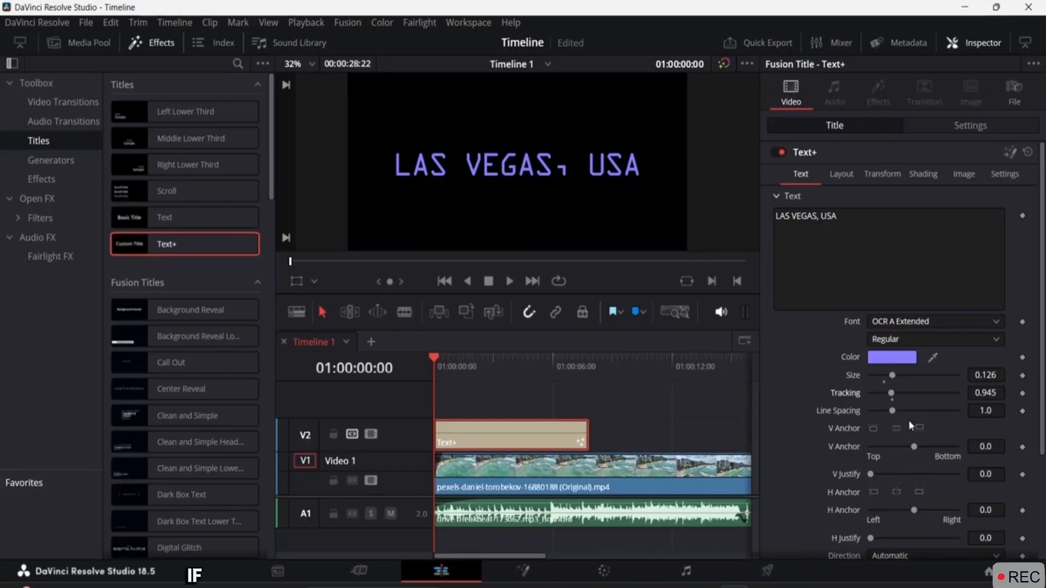
{"action": "scroll", "coordinate": [913, 463], "scroll_direction": "down", "scroll_amount": 4}
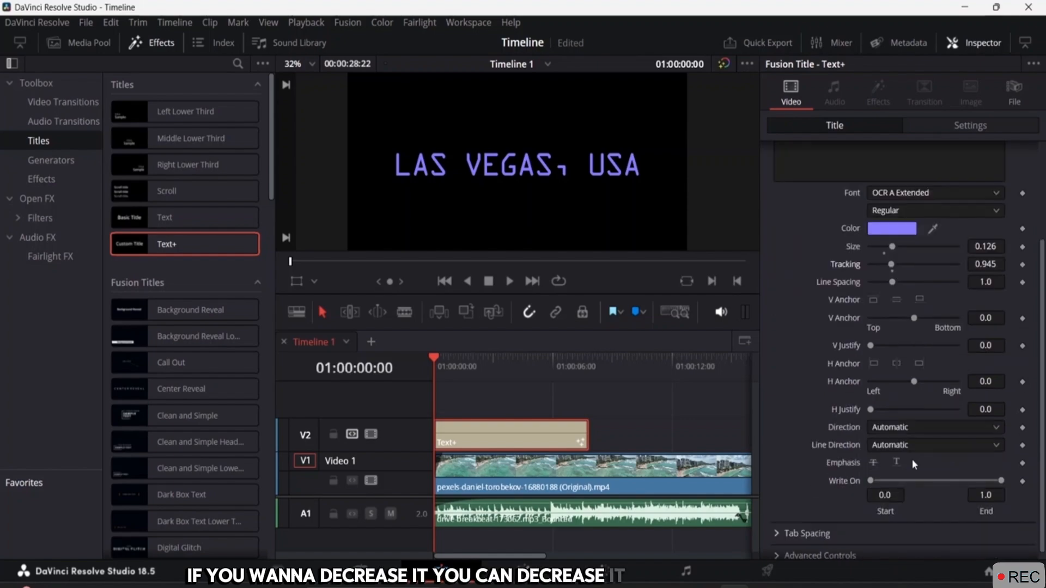
{"action": "scroll", "coordinate": [913, 464], "scroll_direction": "up", "scroll_amount": 4}
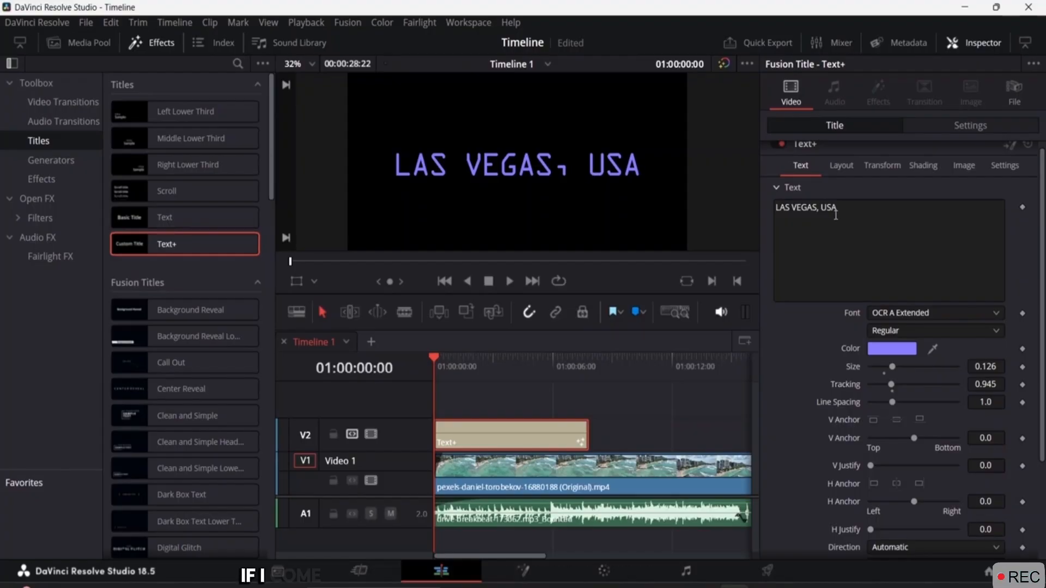
- Remove the comma and put USA on a second line of the title, with line spacing set to 0.945
{"action": "left_click", "coordinate": [850, 203]}
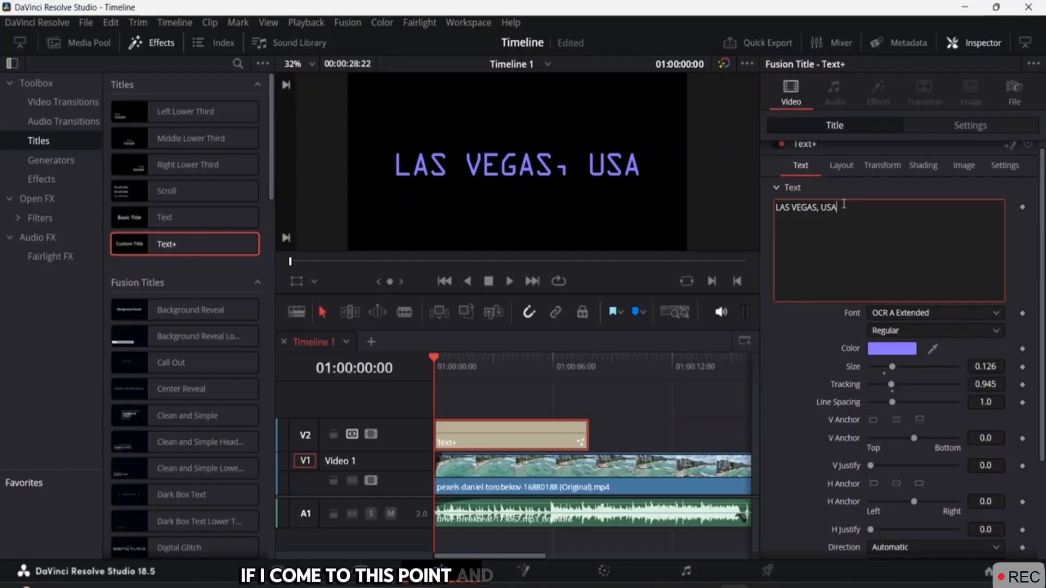
{"action": "left_click", "coordinate": [818, 211]}
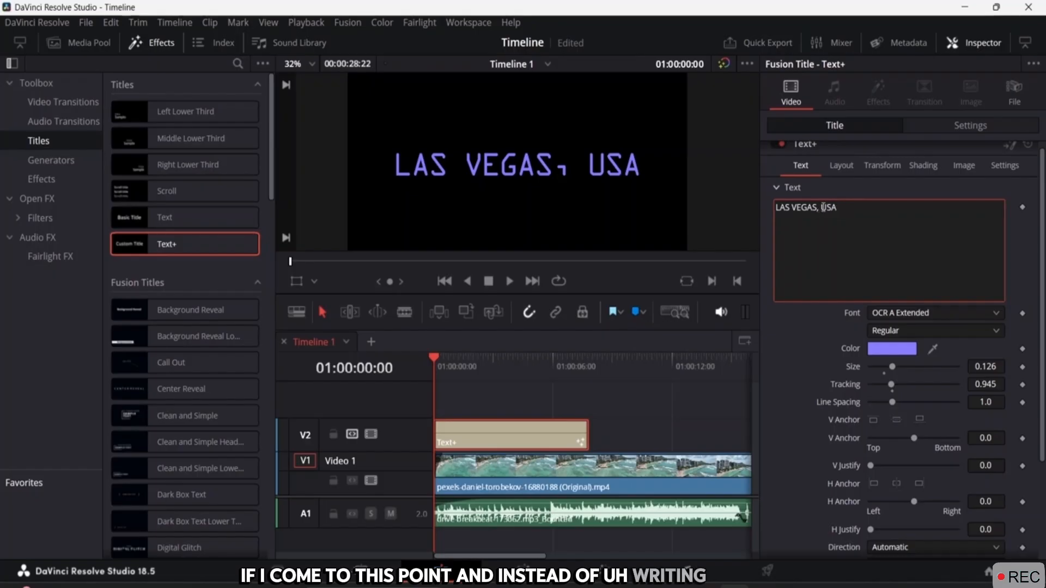
{"action": "key", "text": "BackSpace"}
{"action": "key", "text": "BackSpace"}
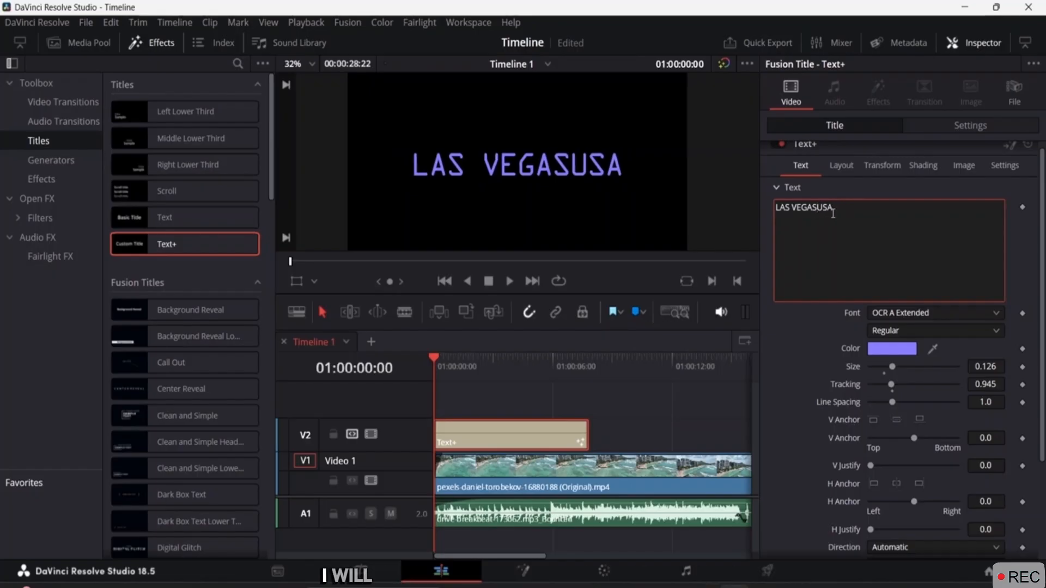
{"action": "key", "text": "Return"}
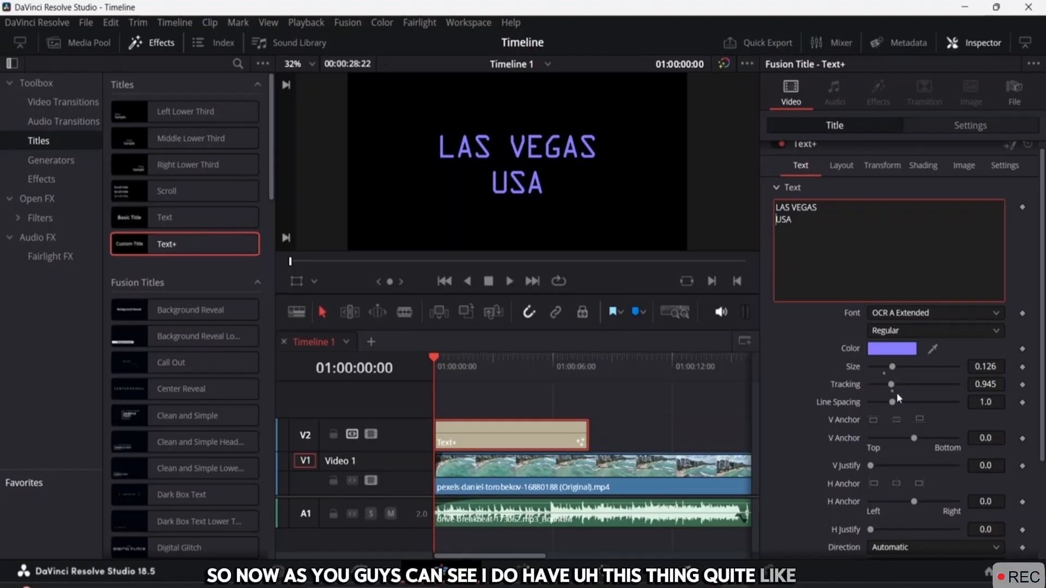
{"action": "mouse_move", "coordinate": [891, 402]}
{"action": "left_mouse_down"}
{"action": "mouse_move", "coordinate": [922, 410]}
{"action": "mouse_move", "coordinate": [891, 408]}
{"action": "left_mouse_up"}
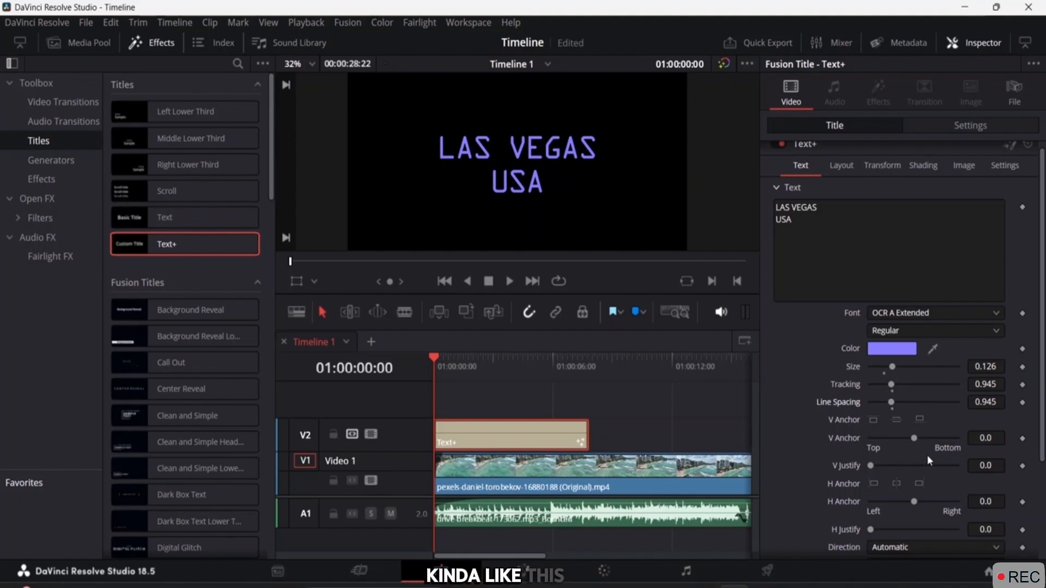
- Try the title's top and center vertical anchors, settle on bottom (1.0), and set V Justify to 0.394
{"action": "left_click", "coordinate": [871, 423]}
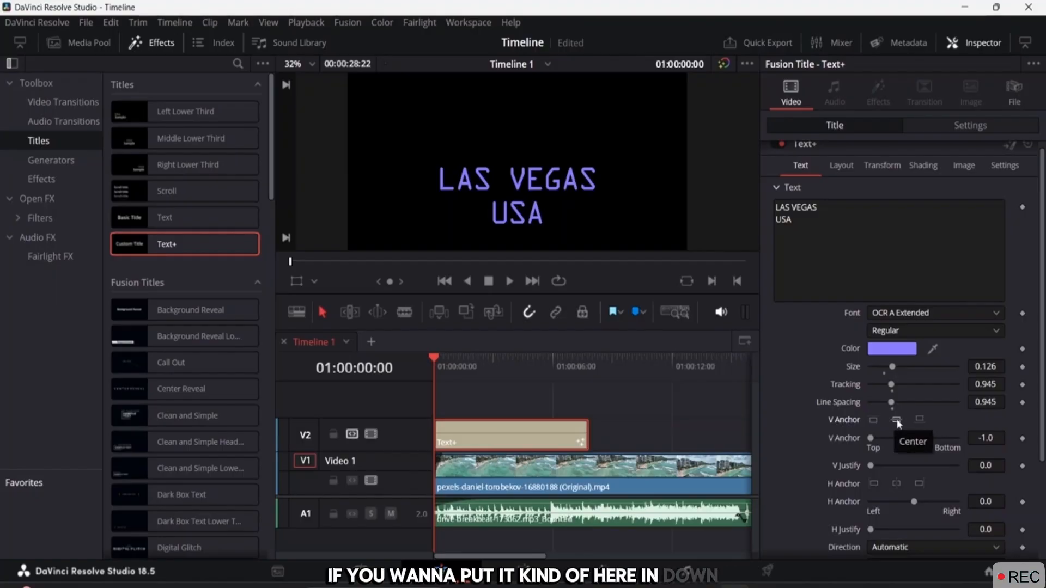
{"action": "left_click", "coordinate": [896, 420]}
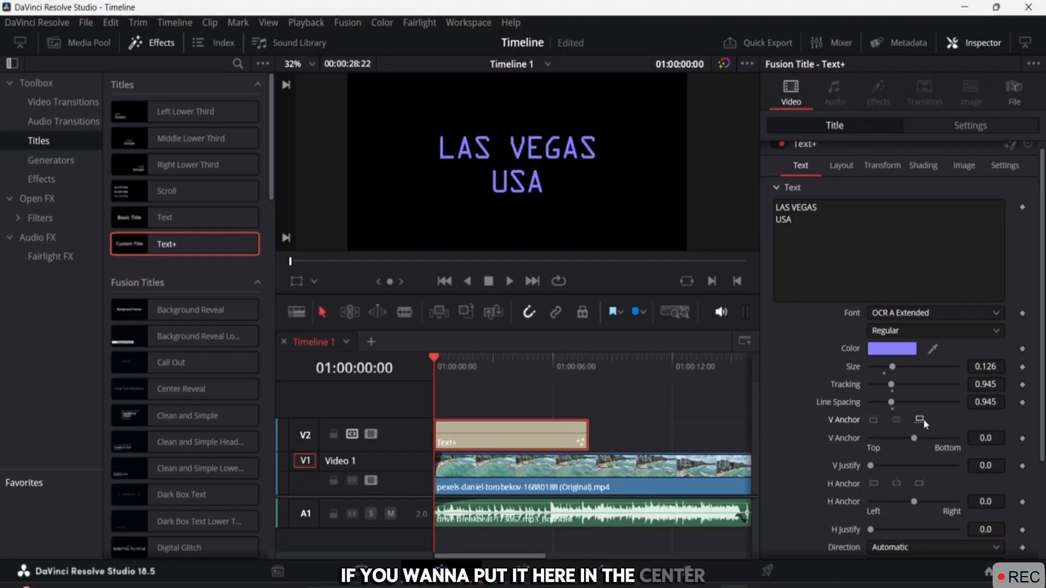
{"action": "left_click", "coordinate": [922, 420]}
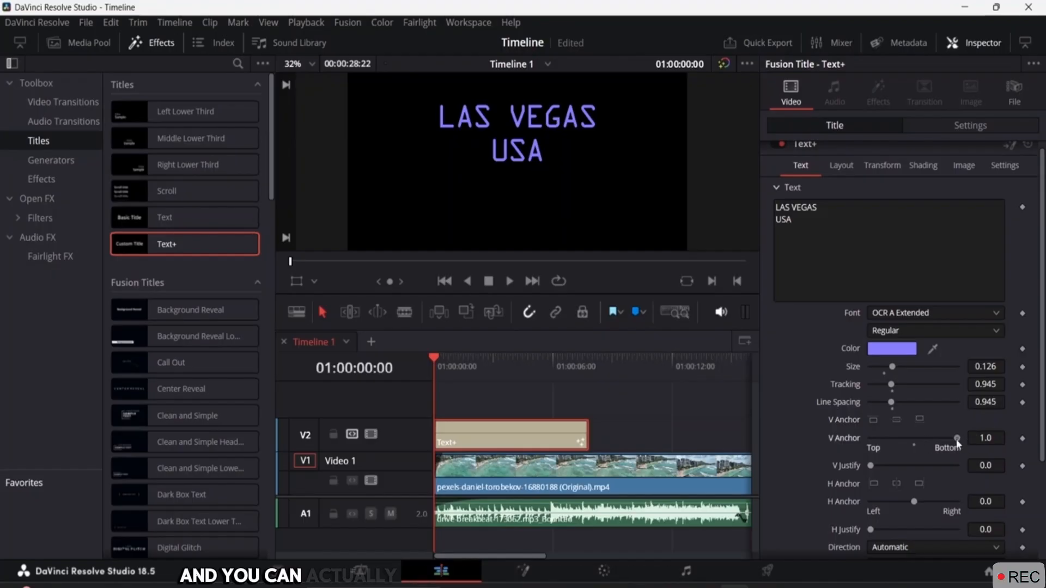
{"action": "mouse_move", "coordinate": [957, 440]}
{"action": "left_mouse_down"}
{"action": "mouse_move", "coordinate": [853, 449]}
{"action": "mouse_move", "coordinate": [899, 439]}
{"action": "mouse_move", "coordinate": [959, 450]}
{"action": "left_mouse_up"}
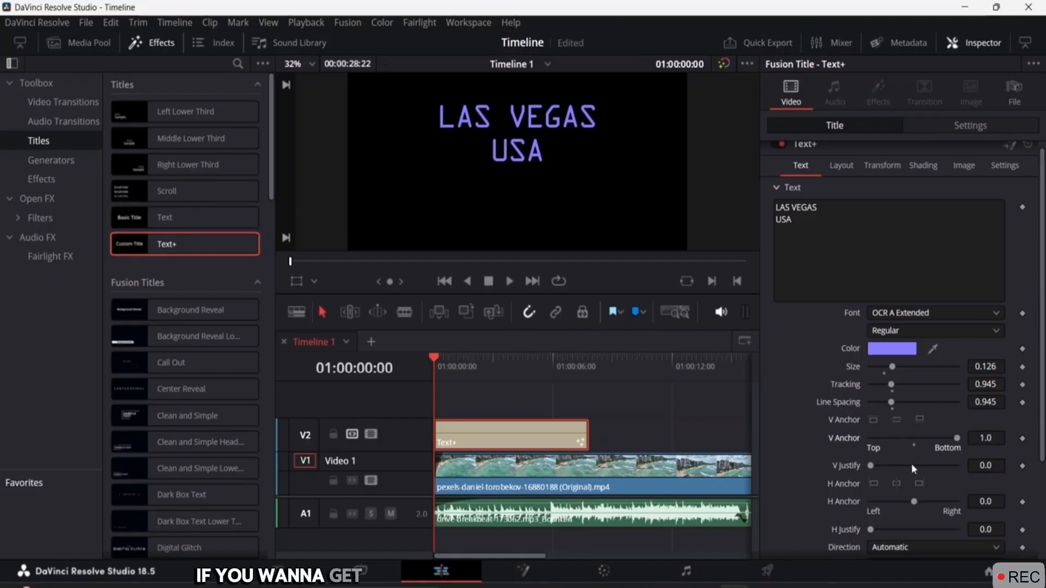
{"action": "left_click_drag", "start_coordinate": [874, 466], "coordinate": [905, 473]}
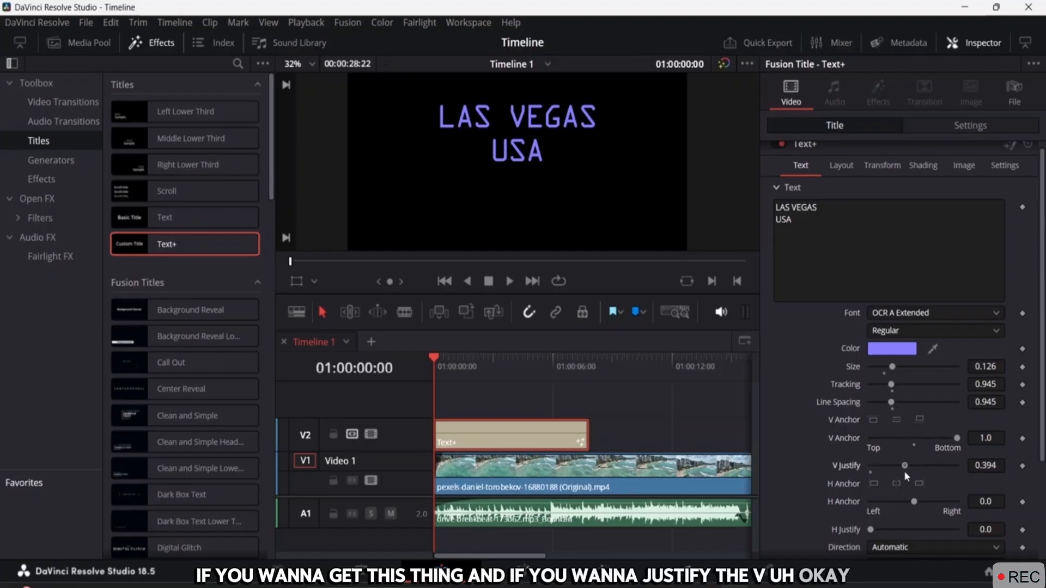
- Try the title's left and right horizontal anchors, return it to center, and adjust H Anchor to 0.02
{"action": "left_click", "coordinate": [875, 484]}
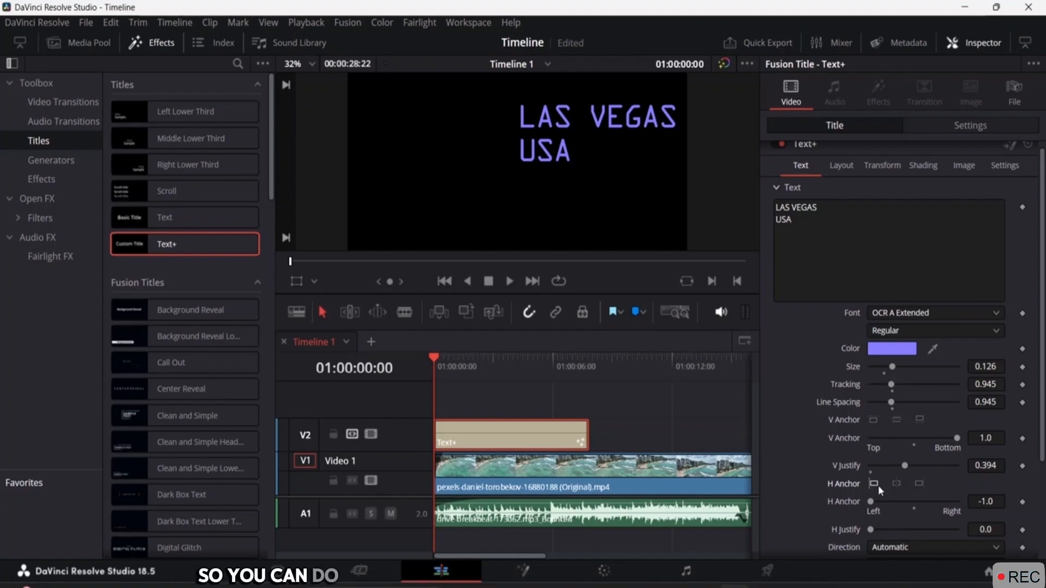
{"action": "left_click", "coordinate": [898, 484]}
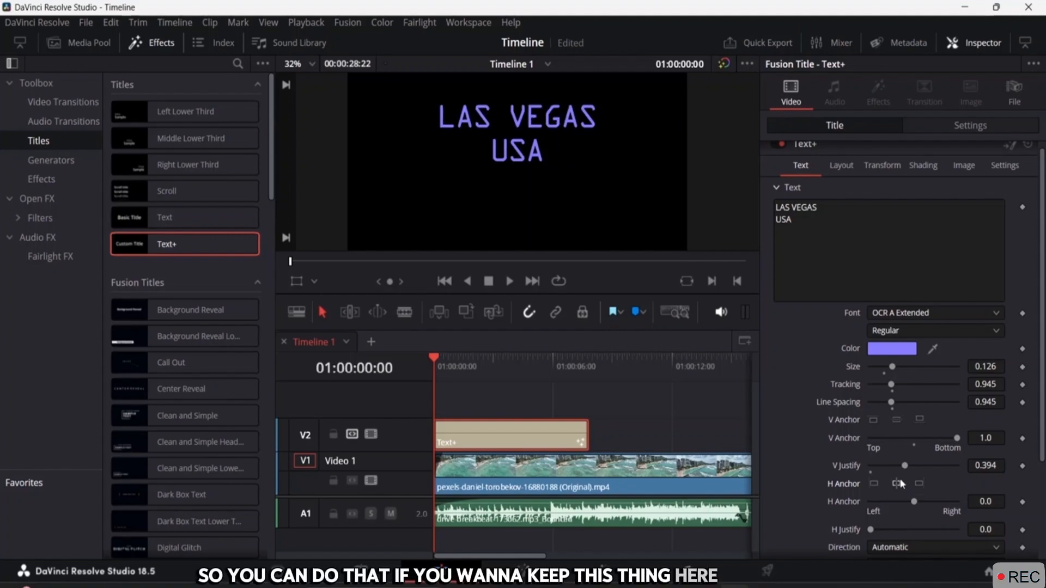
{"action": "left_click", "coordinate": [920, 484]}
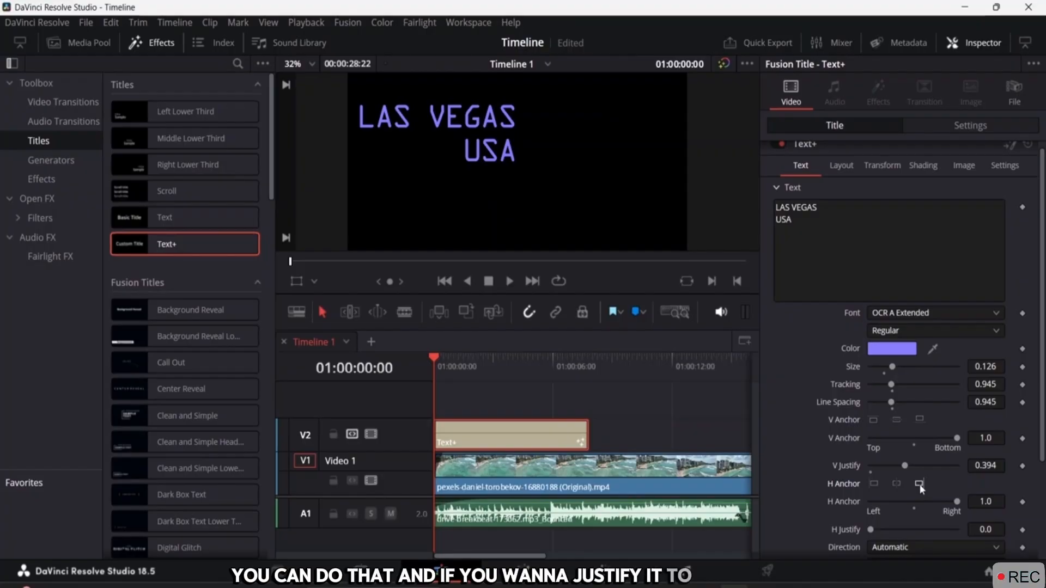
{"action": "left_click", "coordinate": [896, 484]}
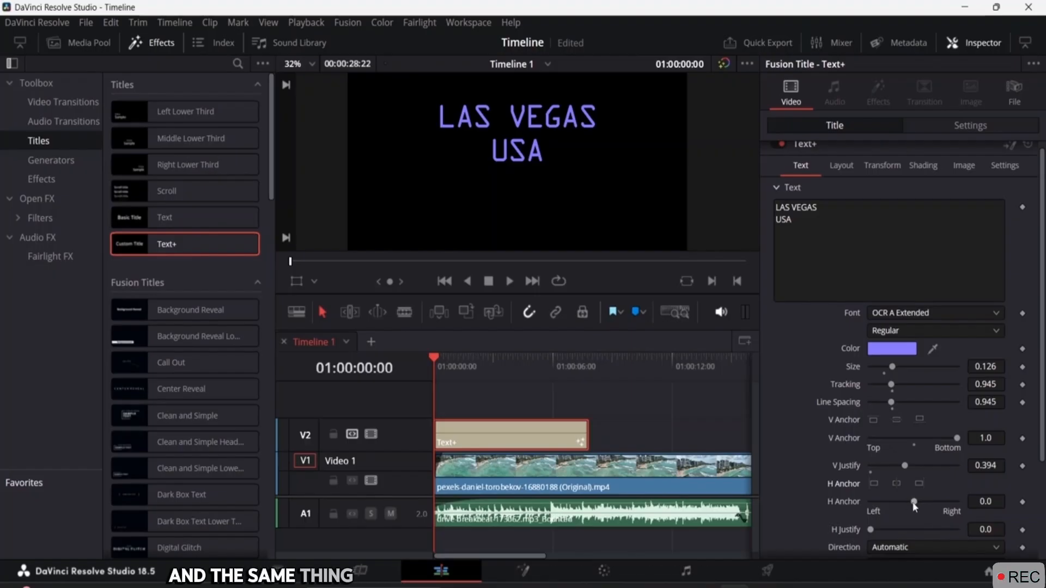
{"action": "mouse_move", "coordinate": [924, 505]}
{"action": "left_mouse_down"}
{"action": "mouse_move", "coordinate": [946, 504]}
{"action": "mouse_move", "coordinate": [914, 509]}
{"action": "left_mouse_up"}
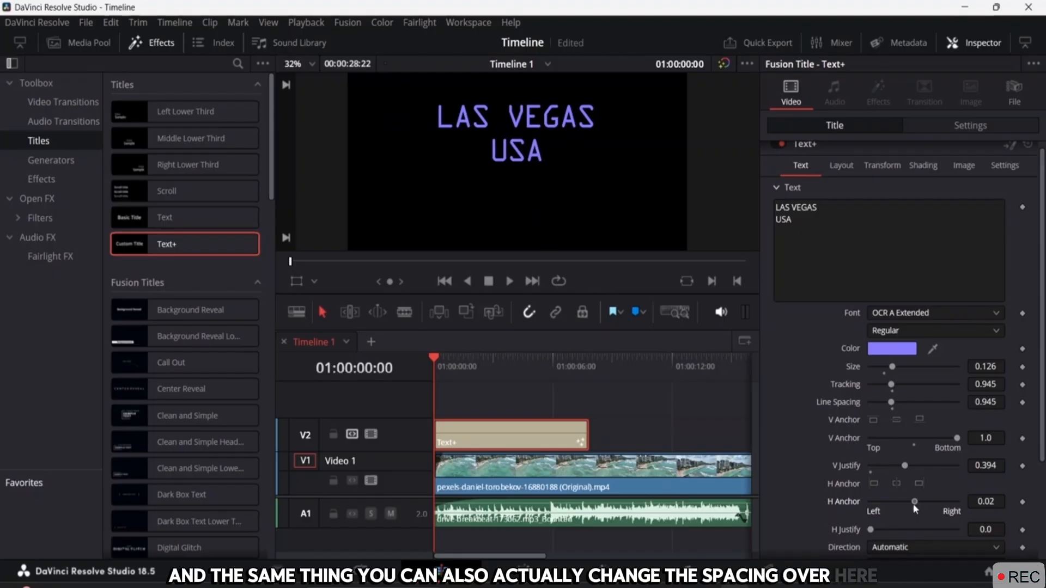
- Try adjusting the title's H Anchor and H Justify values
{"action": "scroll", "coordinate": [936, 518], "scroll_direction": "down", "scroll_amount": 1}
{"action": "scroll", "coordinate": [927, 491], "scroll_direction": "down", "scroll_amount": 2}
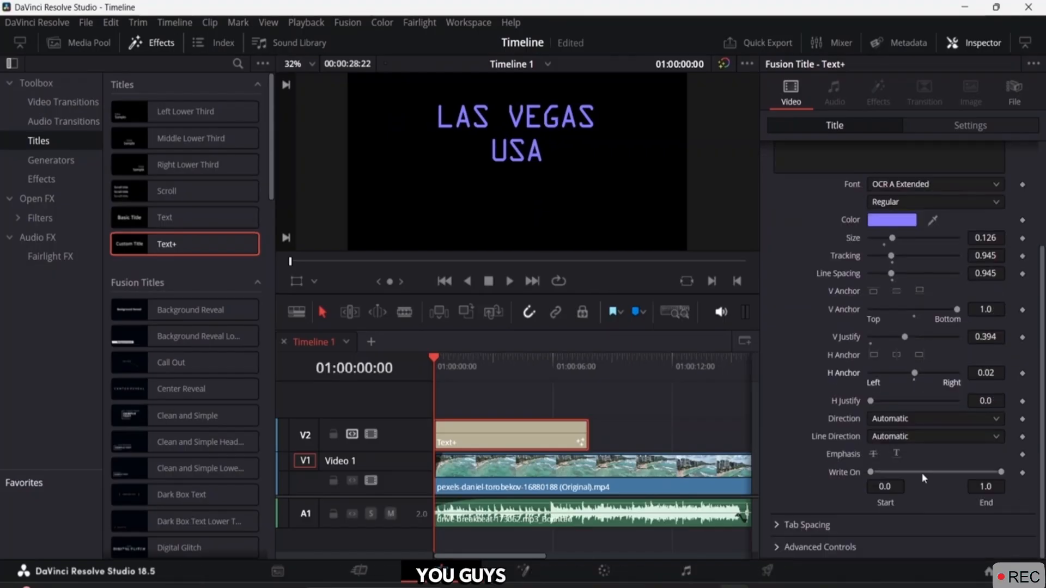
{"action": "mouse_move", "coordinate": [915, 374]}
{"action": "left_mouse_down"}
{"action": "mouse_move", "coordinate": [907, 372]}
{"action": "mouse_move", "coordinate": [915, 374]}
{"action": "left_mouse_up"}
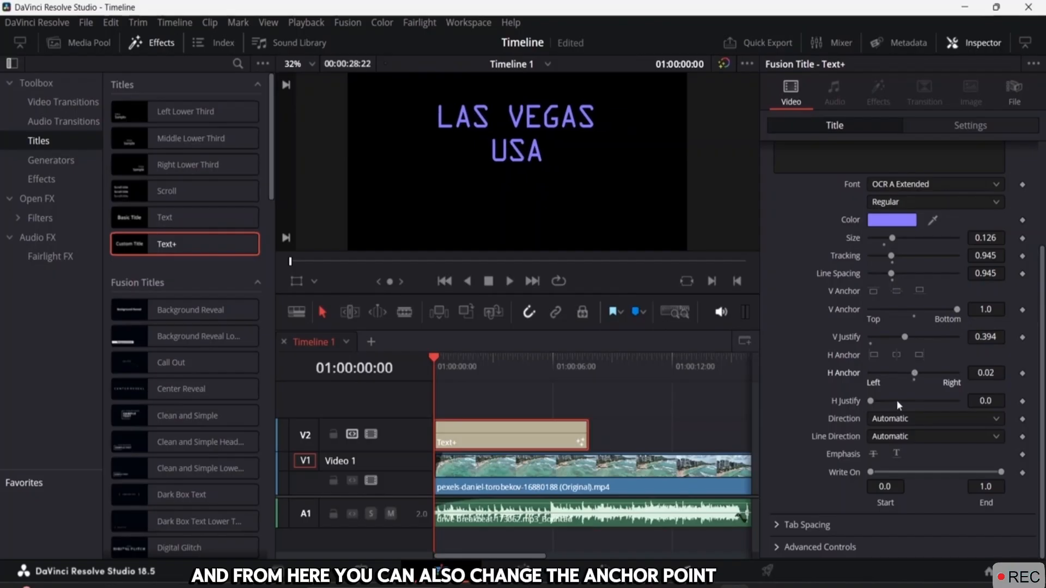
{"action": "mouse_move", "coordinate": [872, 402]}
{"action": "left_mouse_down"}
{"action": "mouse_move", "coordinate": [908, 407]}
{"action": "mouse_move", "coordinate": [872, 406]}
{"action": "left_mouse_up"}
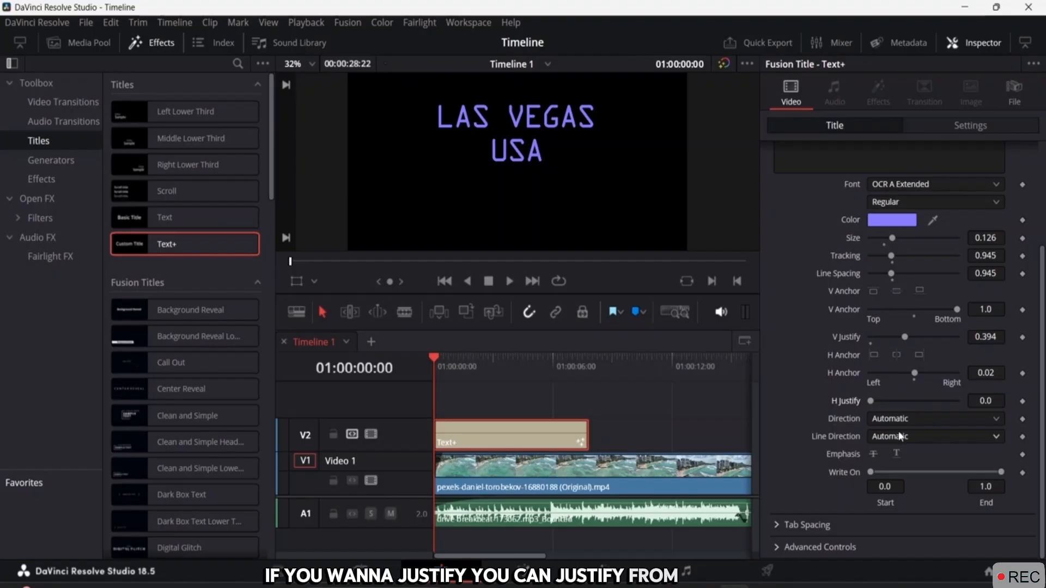
- Try the Reversed Vertical text direction on the title and return the direction to Automatic
{"action": "left_click", "coordinate": [971, 420]}
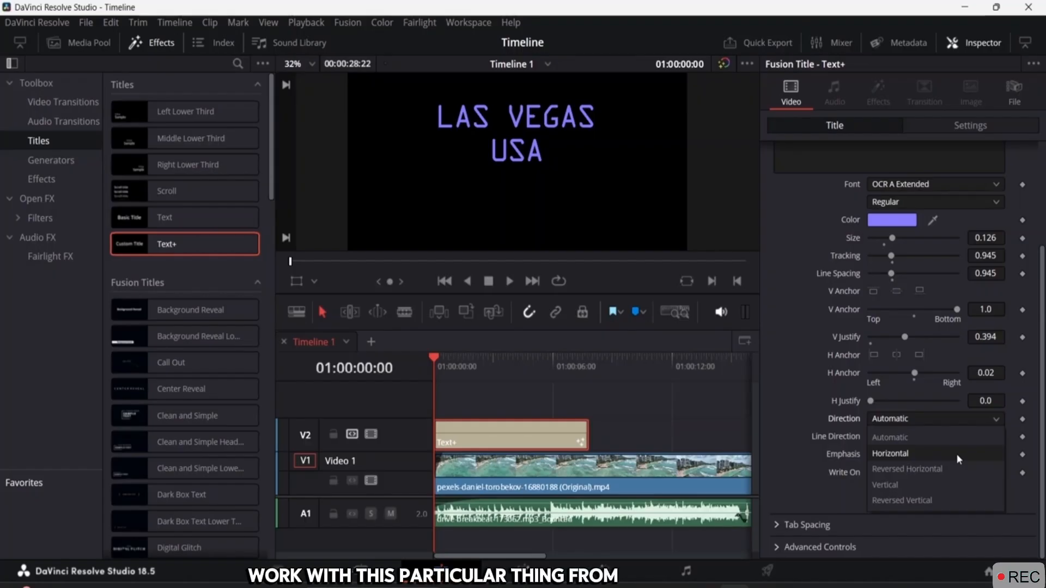
{"action": "left_click", "coordinate": [940, 508]}
{"action": "scroll", "coordinate": [585, 143], "scroll_direction": "up", "scroll_amount": 2}
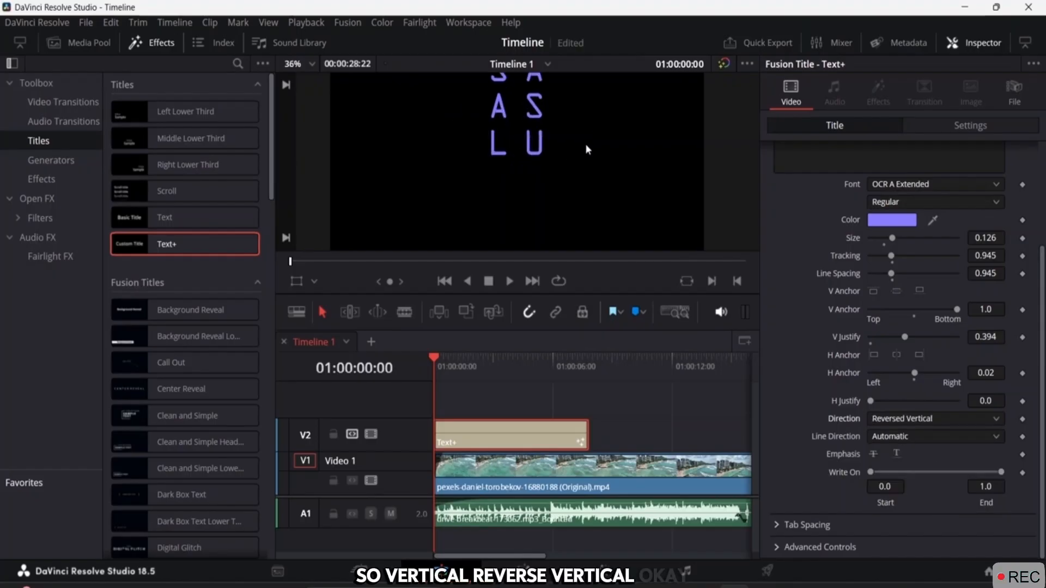
{"action": "scroll", "coordinate": [583, 145], "scroll_direction": "down", "scroll_amount": 2}
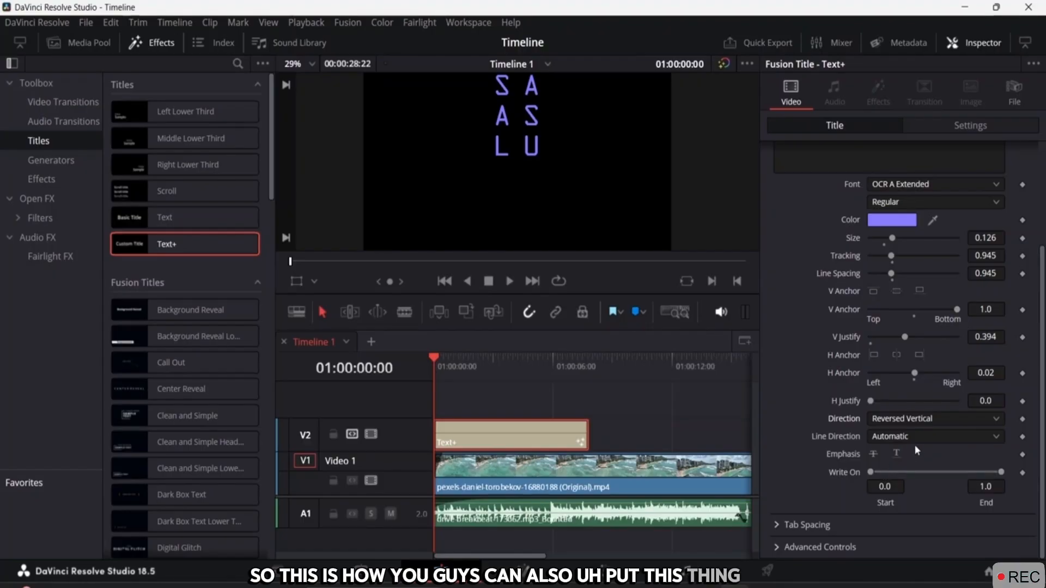
{"action": "left_click", "coordinate": [972, 418]}
{"action": "left_click", "coordinate": [928, 431]}
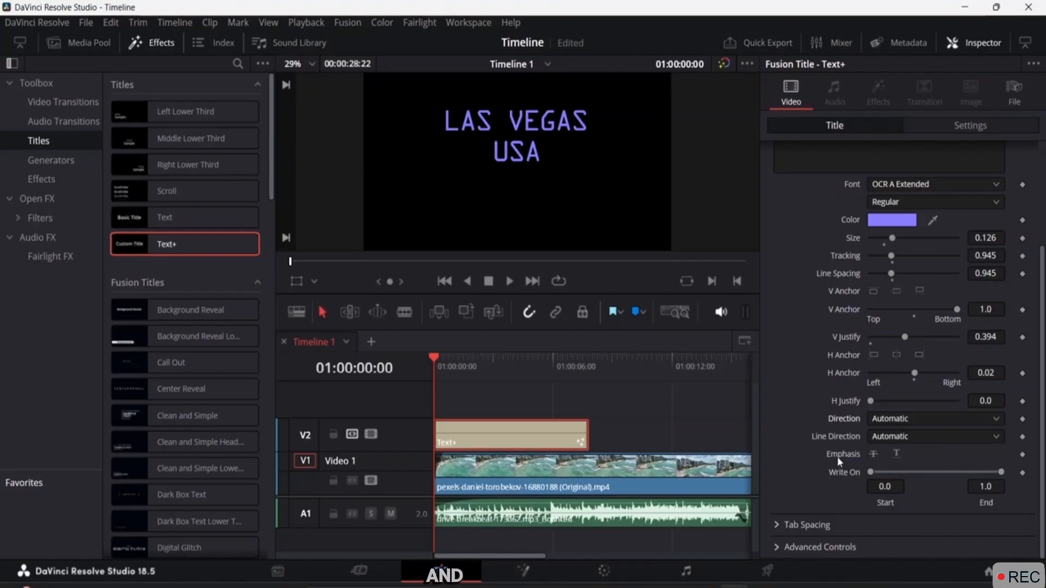
- Try strikethrough and underline emphasis on the title, turn both off, and test the Write On start value
{"action": "left_click", "coordinate": [874, 454]}
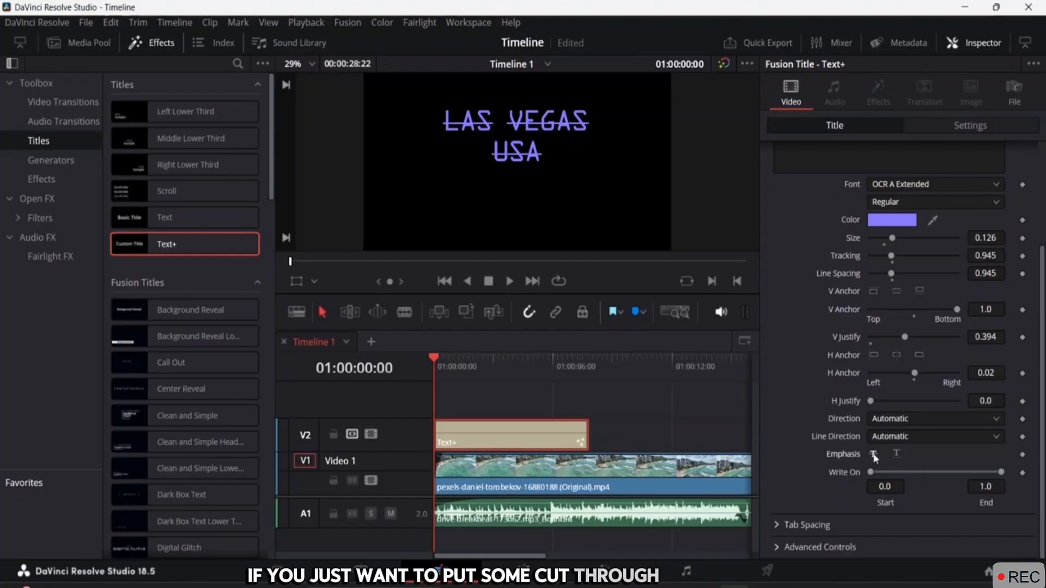
{"action": "left_click", "coordinate": [896, 454]}
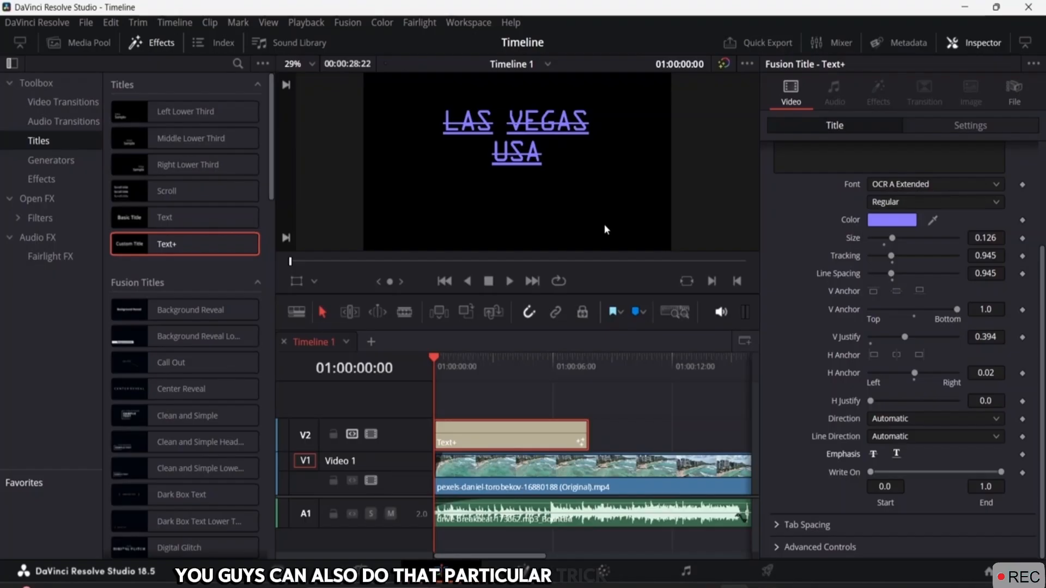
{"action": "left_click", "coordinate": [896, 455]}
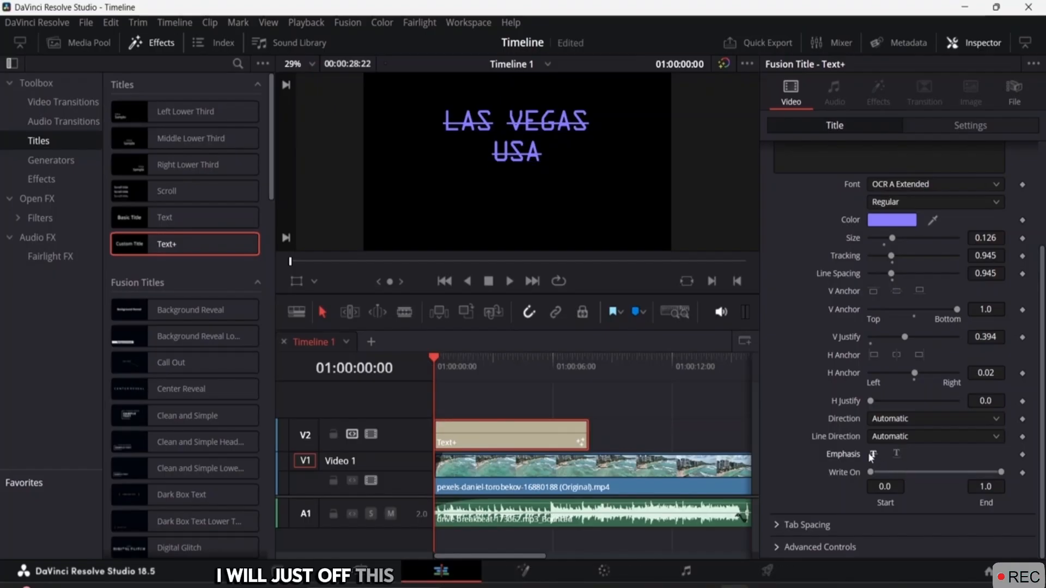
{"action": "left_click", "coordinate": [873, 456]}
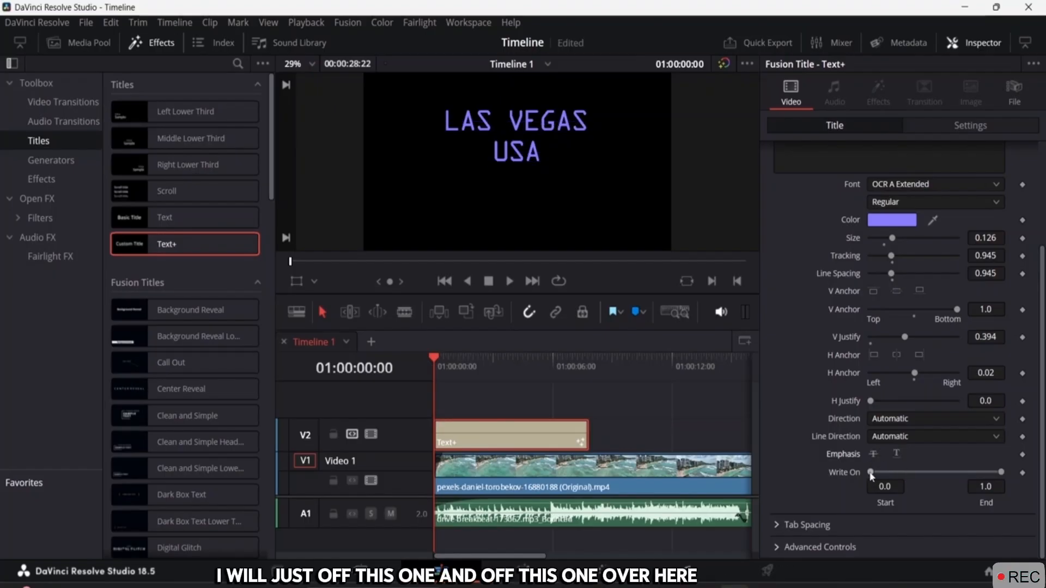
{"action": "left_click_drag", "start_coordinate": [871, 475], "coordinate": [820, 473]}
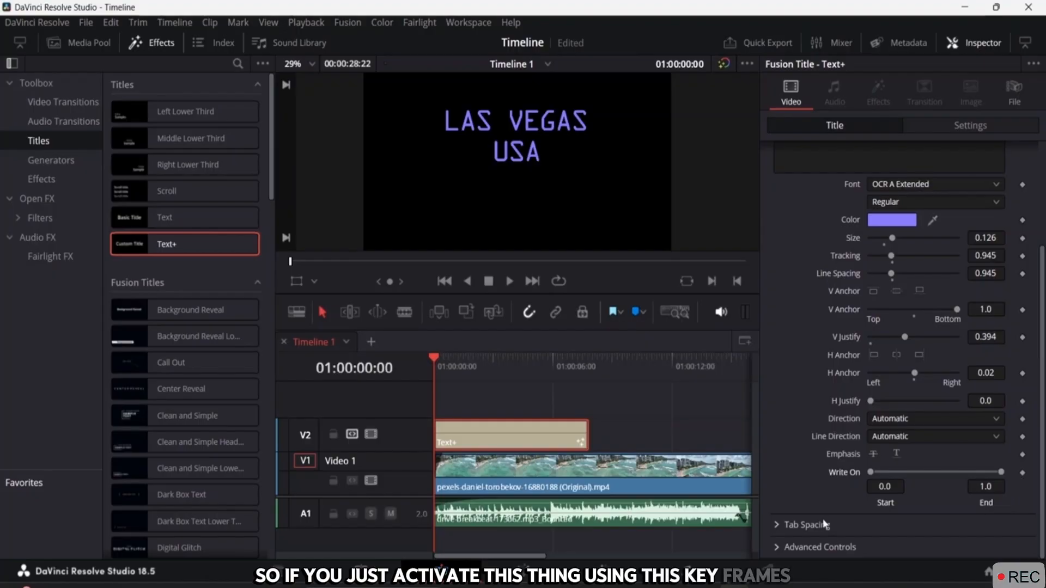
- Try choosing a green hue for the title's background in its layout settings
{"action": "scroll", "coordinate": [816, 507], "scroll_direction": "up", "scroll_amount": 4}
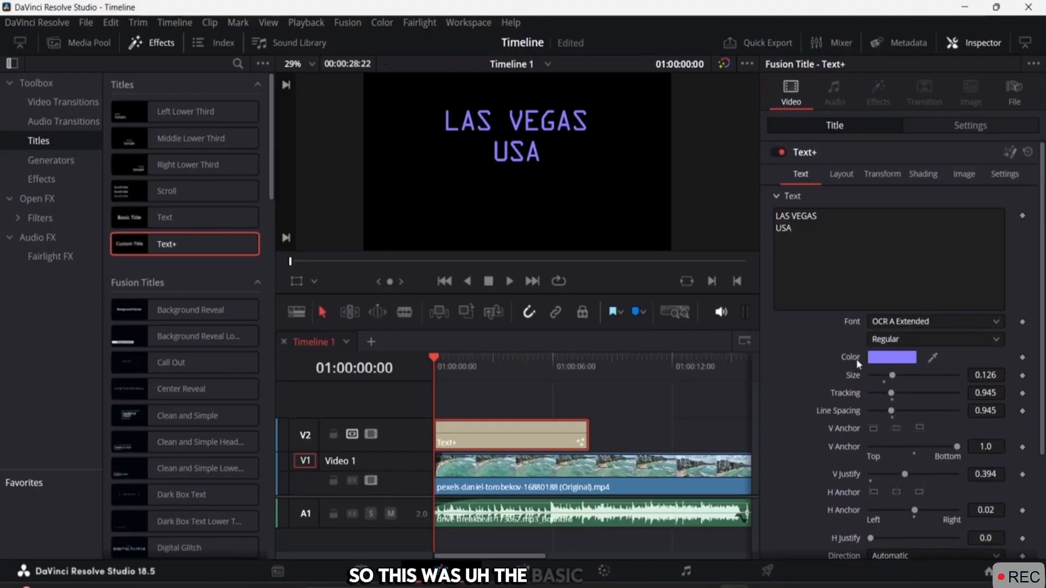
{"action": "left_click", "coordinate": [853, 171]}
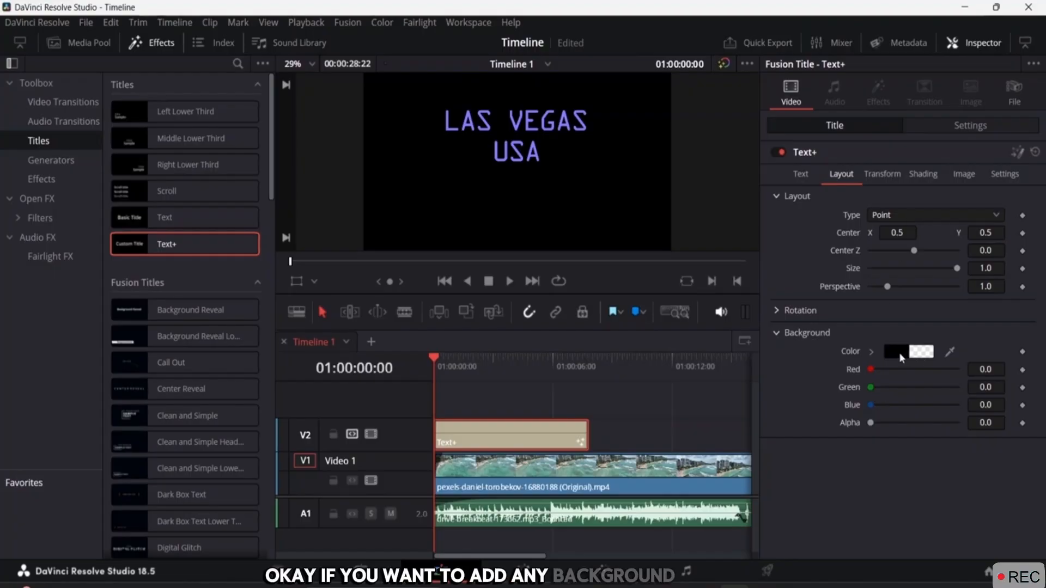
{"action": "left_click", "coordinate": [928, 354]}
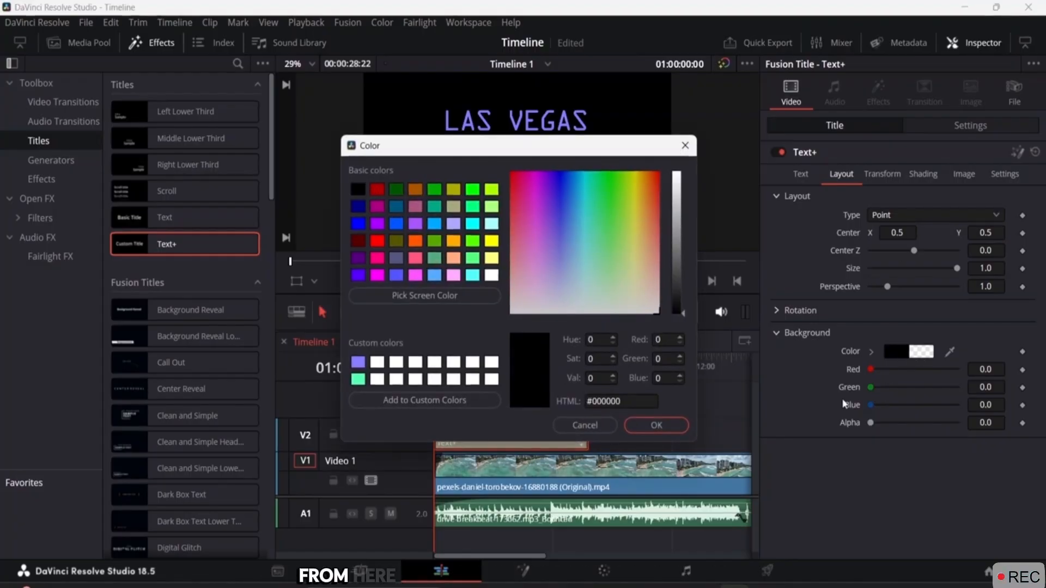
{"action": "left_click", "coordinate": [658, 425]}
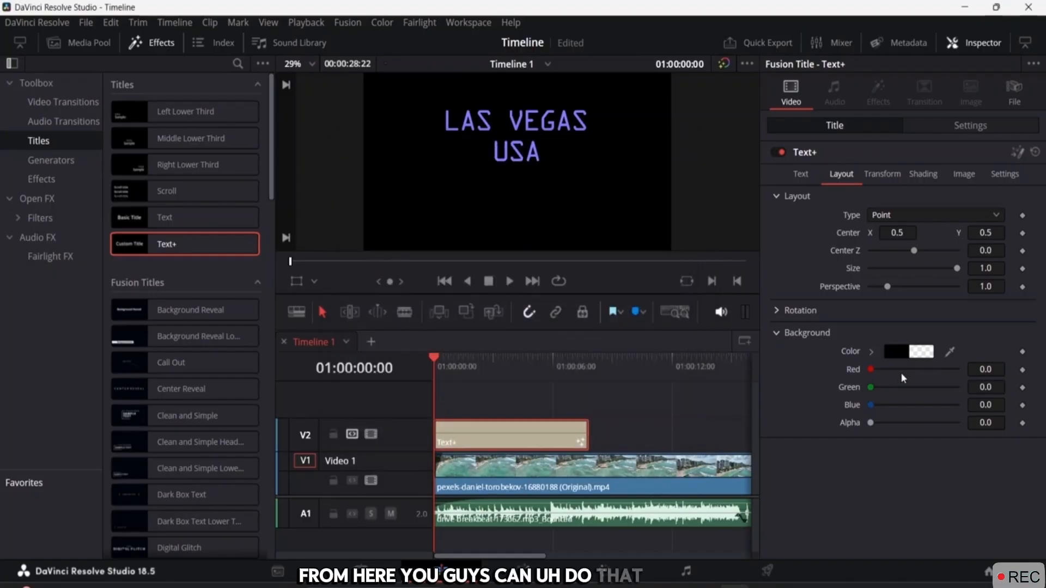
{"action": "left_click", "coordinate": [927, 354]}
{"action": "left_click_drag", "start_coordinate": [597, 229], "coordinate": [604, 184]}
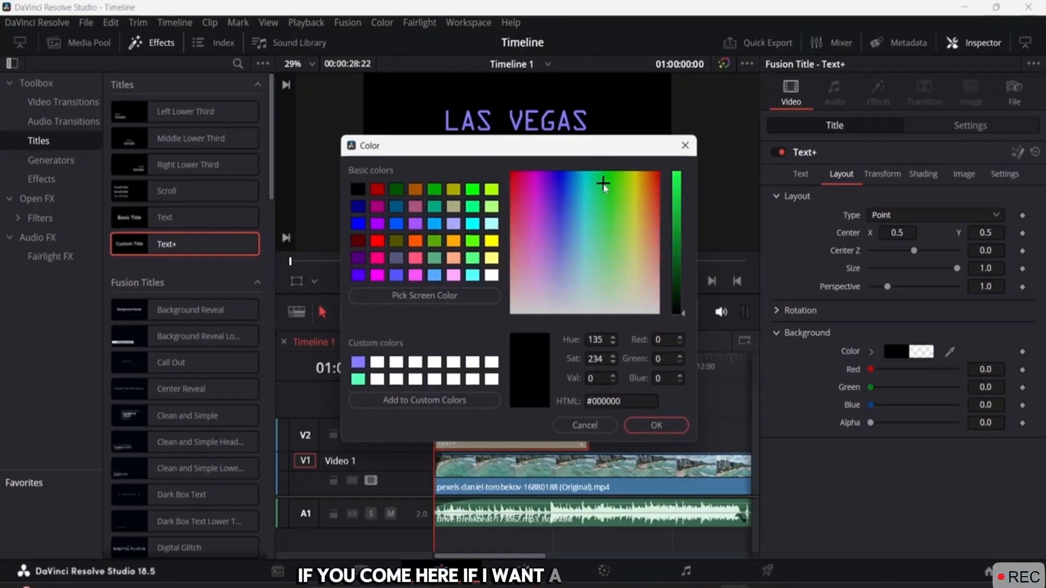
{"action": "left_click", "coordinate": [657, 425]}
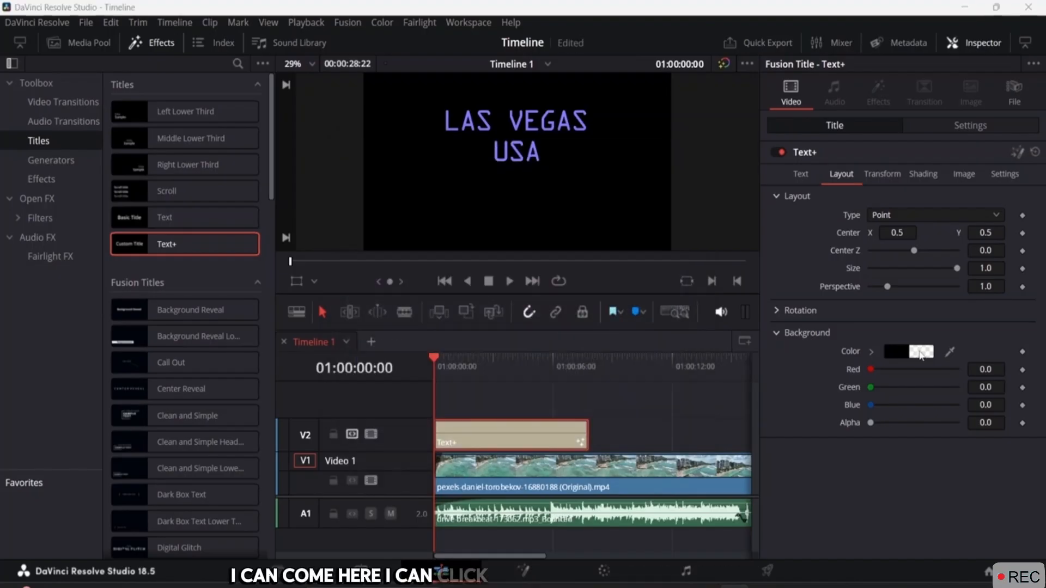
- Try green (#00ff00), red (#aa0000) and pink (#ffaaff) as the title's background color, and preview the pink one in playback
{"action": "left_click", "coordinate": [923, 353]}
{"action": "left_click_drag", "start_coordinate": [640, 254], "coordinate": [605, 220]}
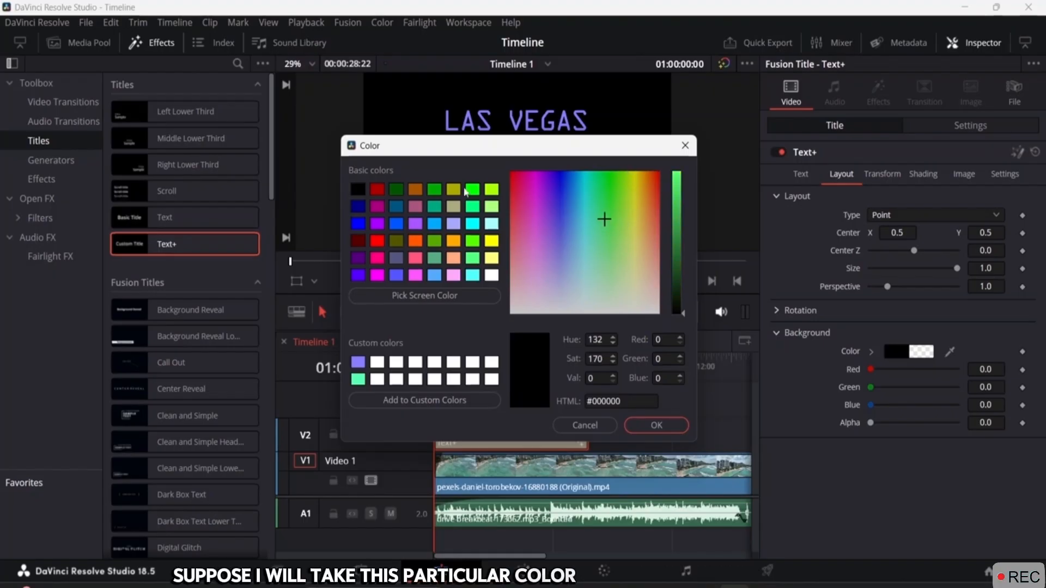
{"action": "left_click", "coordinate": [472, 190]}
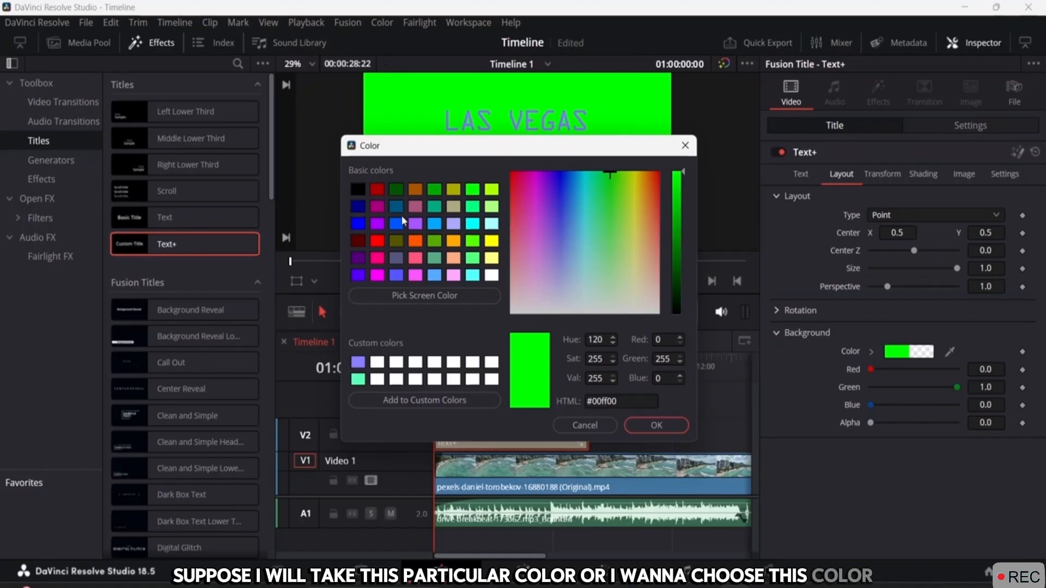
{"action": "left_click", "coordinate": [378, 190]}
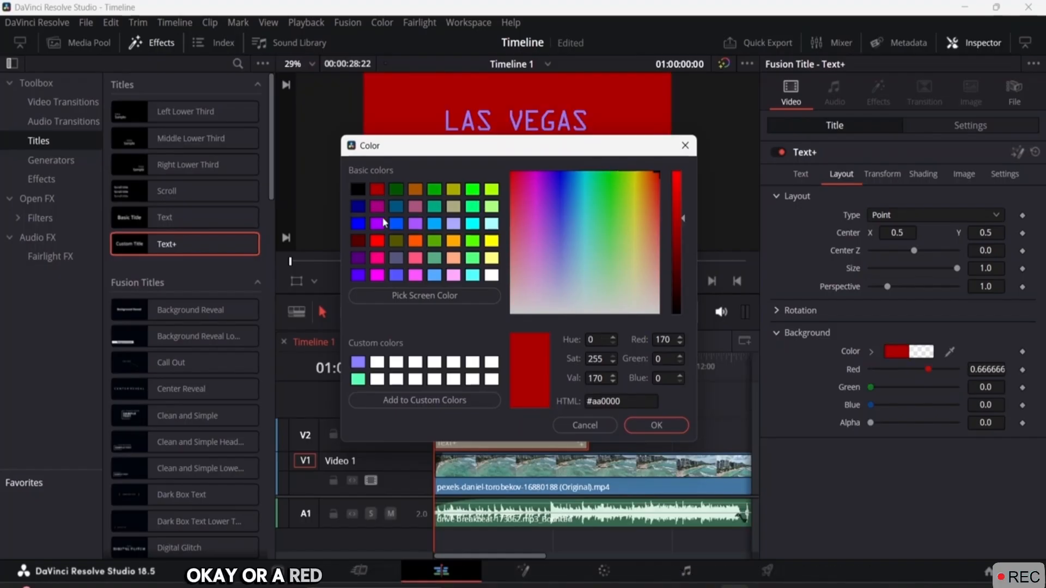
{"action": "left_click", "coordinate": [453, 277]}
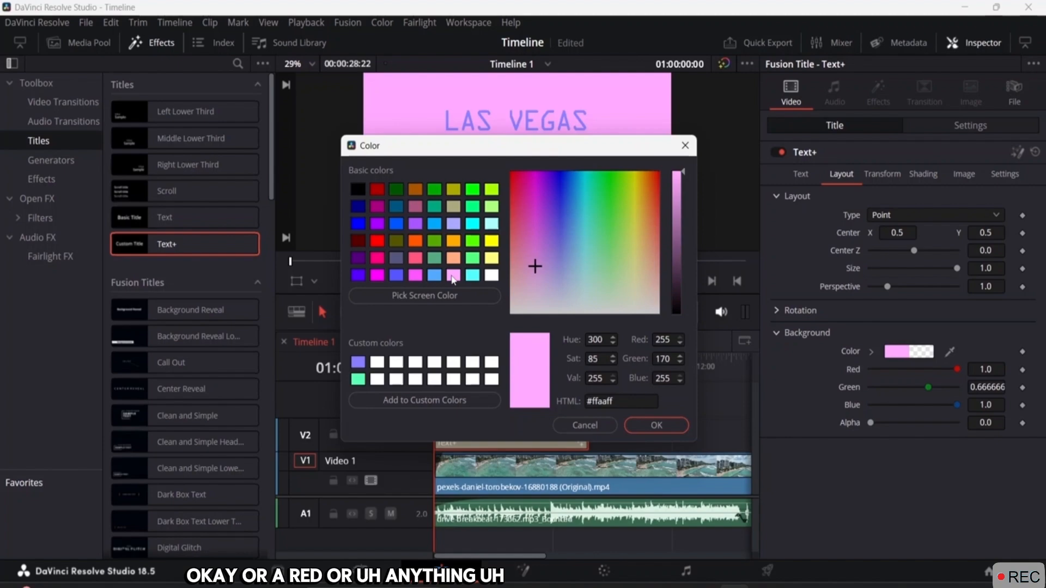
{"action": "left_click", "coordinate": [658, 426]}
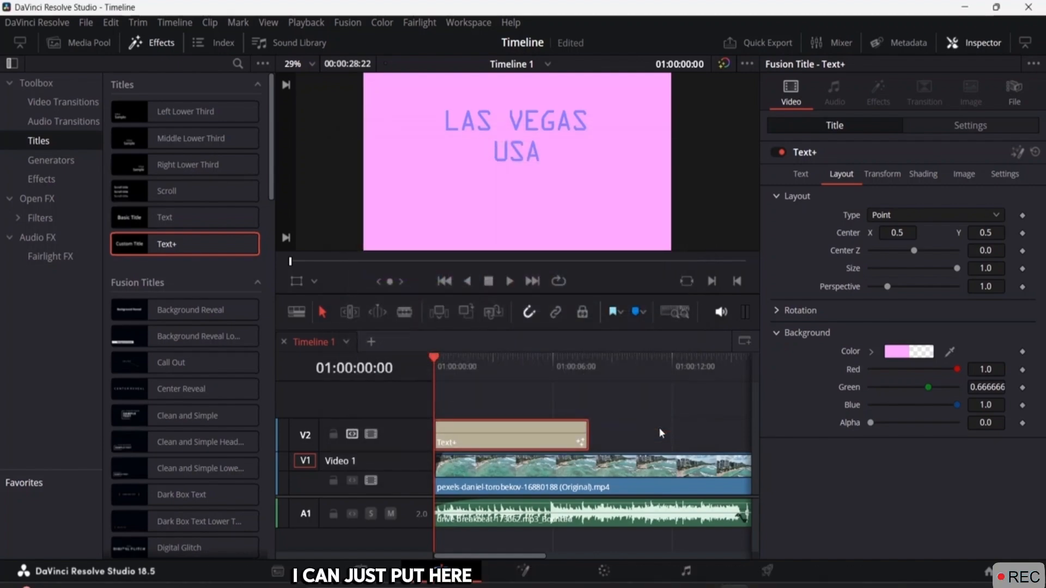
{"action": "key", "text": "space"}
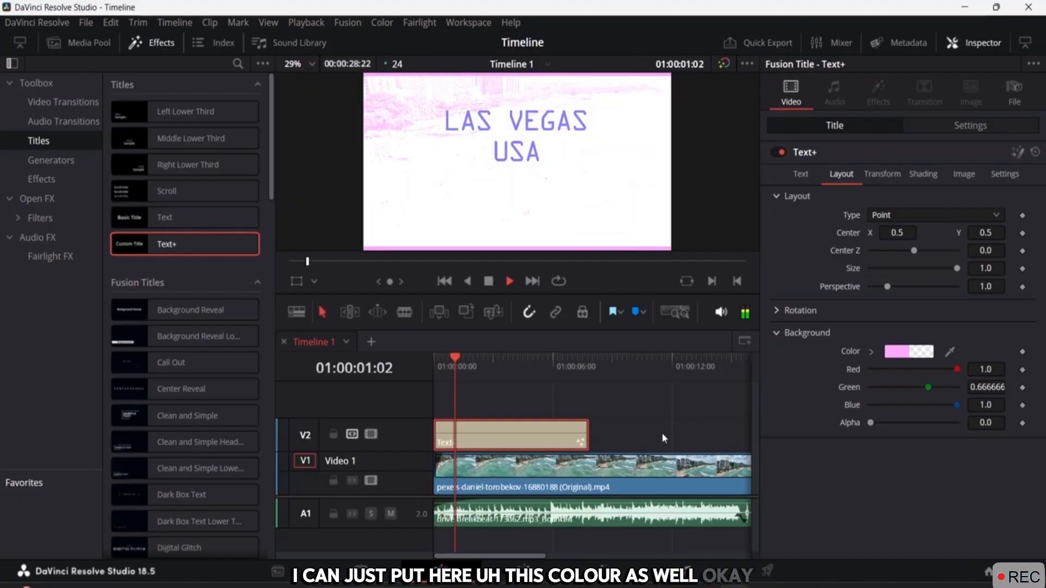
{"action": "key", "text": "space"}
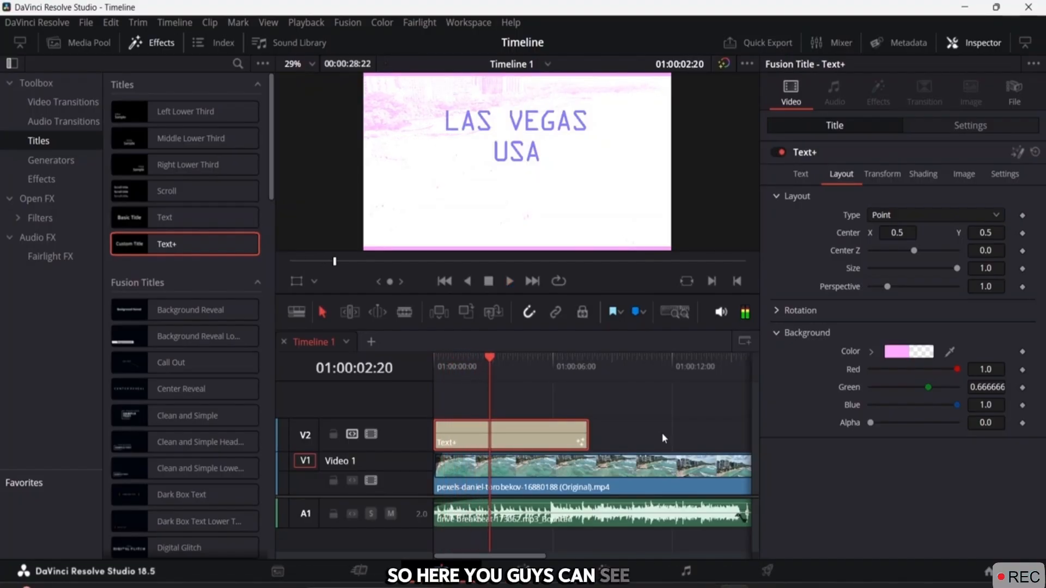
- Set the title's background color back to black (#000000)
{"action": "left_click", "coordinate": [899, 352]}
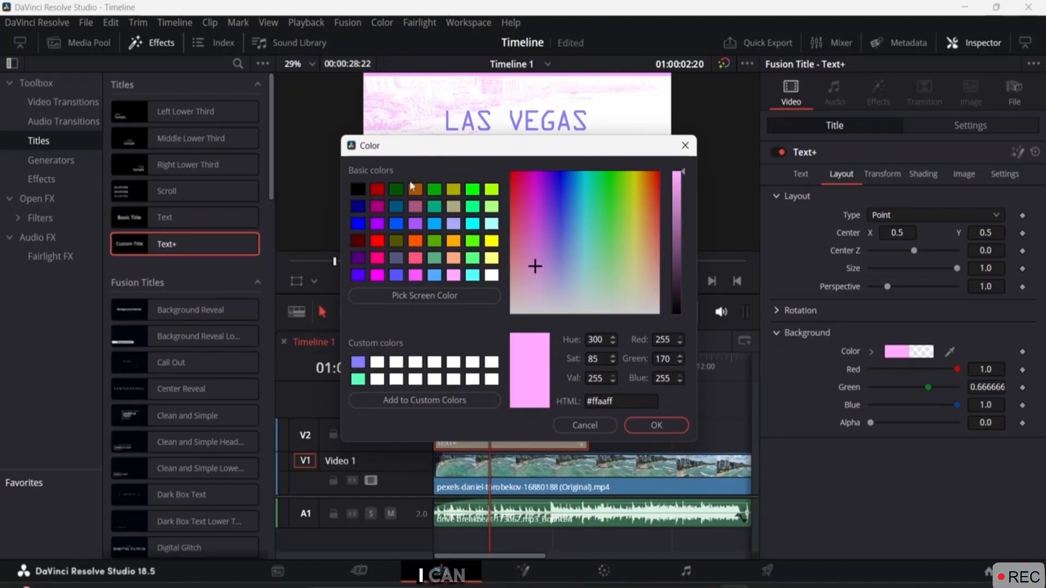
{"action": "left_click", "coordinate": [358, 188]}
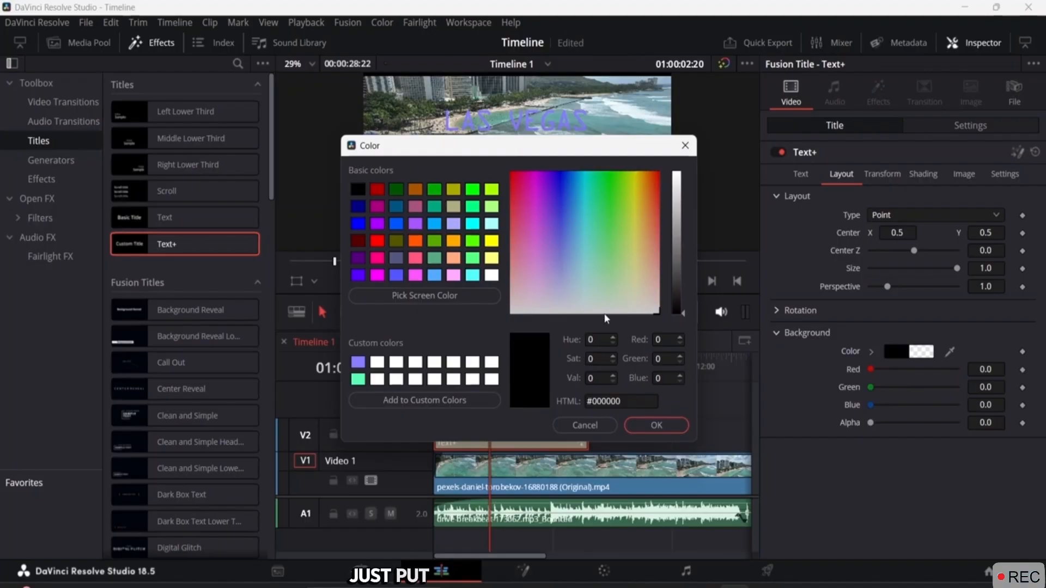
{"action": "left_click", "coordinate": [649, 422]}
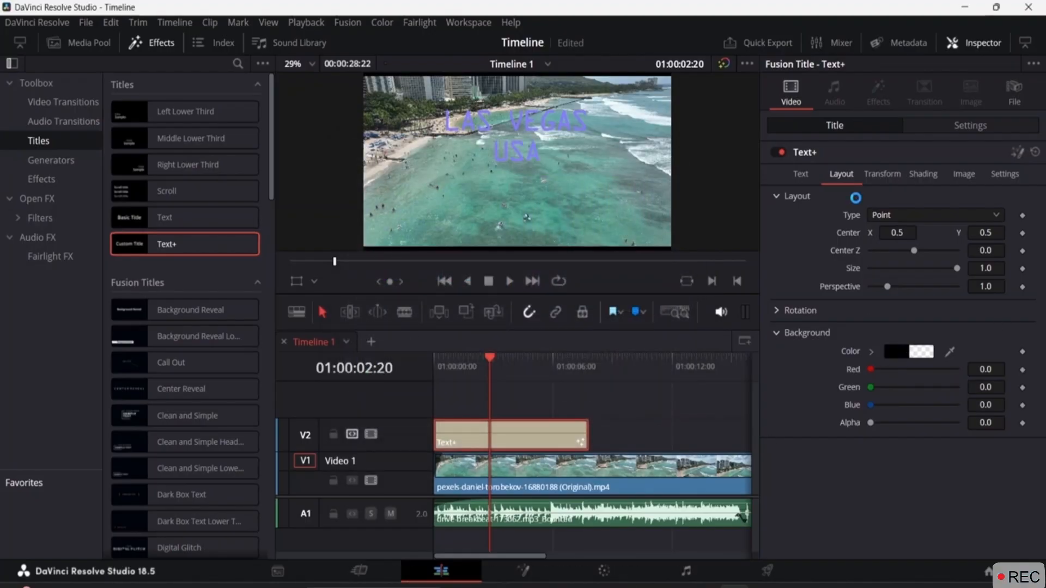
- Change the title's text color to bright magenta (#ff14e8)
{"action": "left_click", "coordinate": [801, 173]}
{"action": "left_click", "coordinate": [891, 357]}
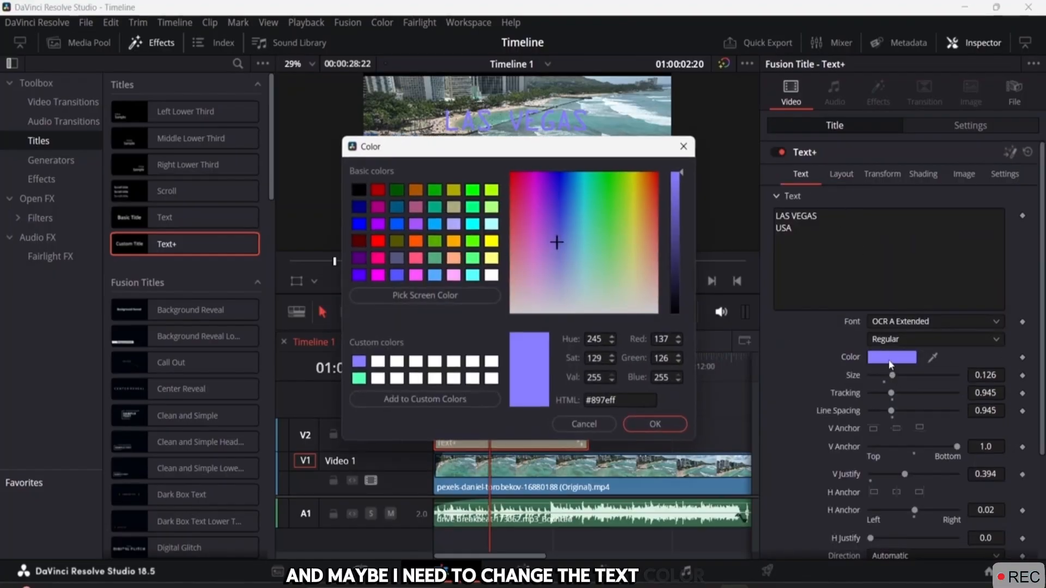
{"action": "left_click_drag", "start_coordinate": [556, 238], "coordinate": [532, 182]}
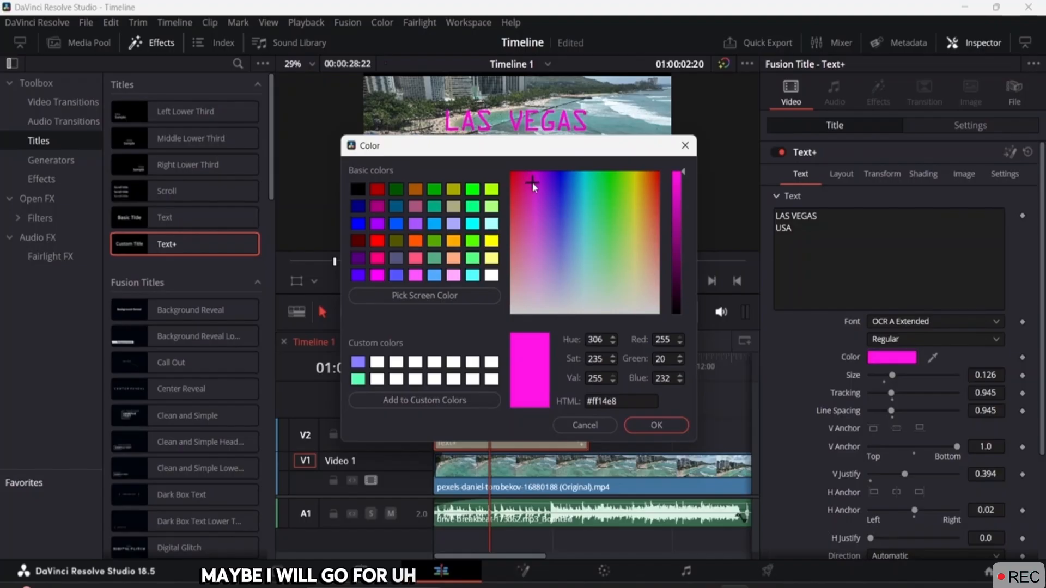
{"action": "left_click", "coordinate": [657, 426]}
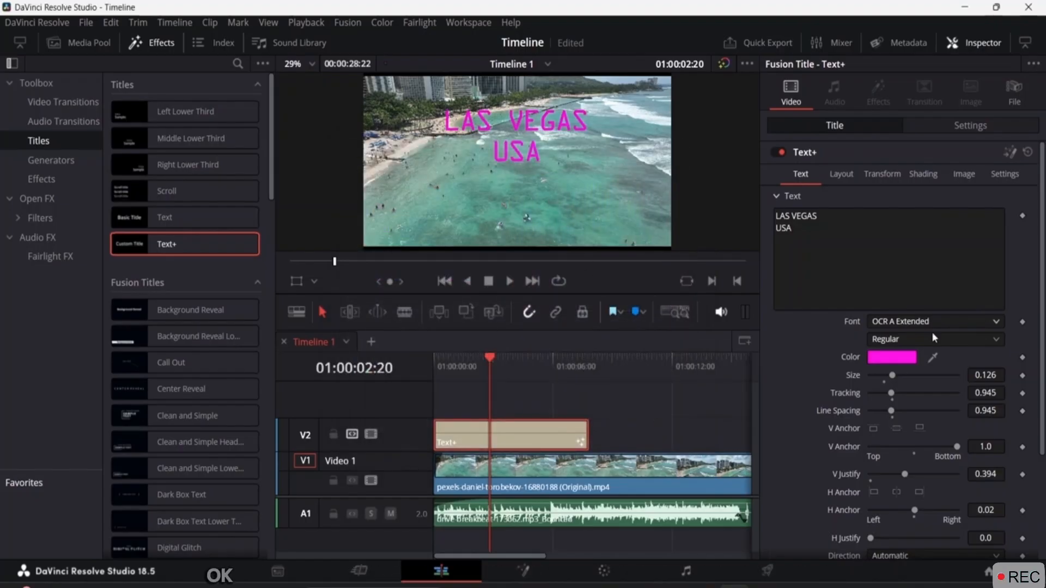
- Set the title's character spacing to 1.0 in its transform settings
{"action": "left_click", "coordinate": [839, 174]}
{"action": "left_click", "coordinate": [880, 176]}
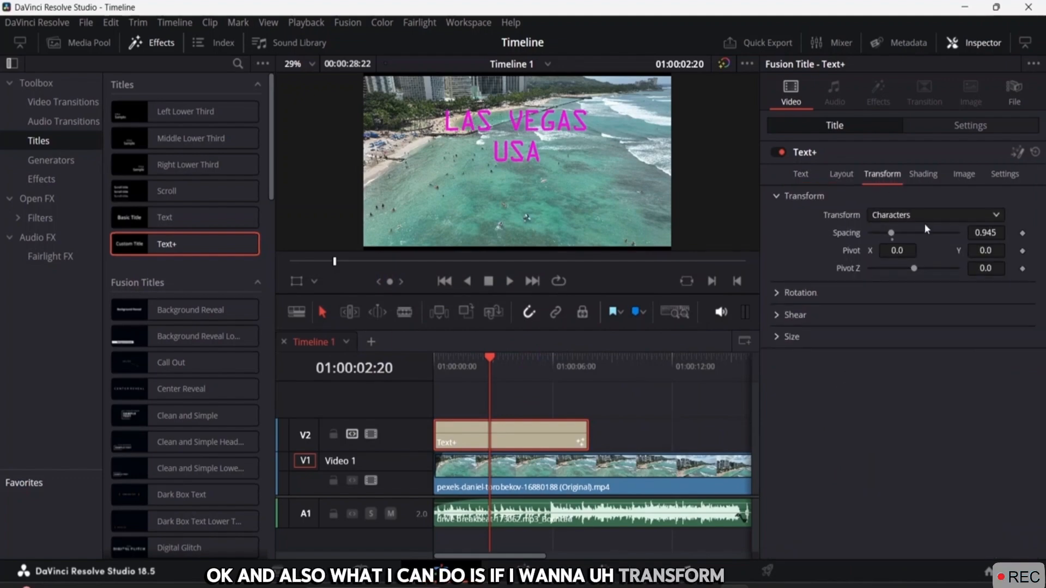
{"action": "left_click_drag", "start_coordinate": [892, 234], "coordinate": [894, 233]}
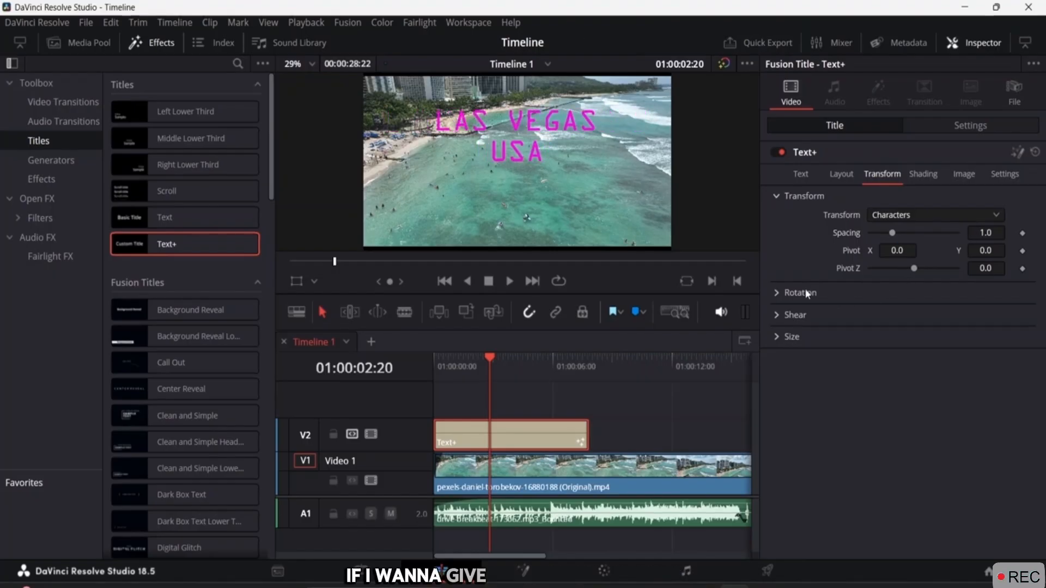
- Rotate the title's characters to X -20.9, Y 13.0 and Z 10.4, and enable Adapt Width to Angle
{"action": "left_click", "coordinate": [776, 293]}
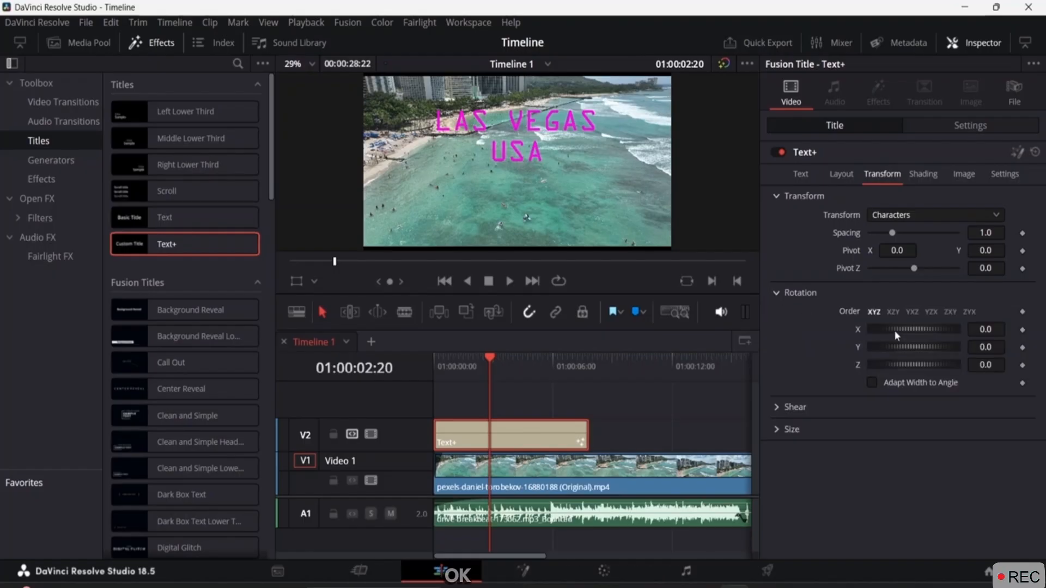
{"action": "mouse_move", "coordinate": [894, 330]}
{"action": "left_mouse_down"}
{"action": "mouse_move", "coordinate": [906, 331]}
{"action": "mouse_move", "coordinate": [890, 328]}
{"action": "left_mouse_up"}
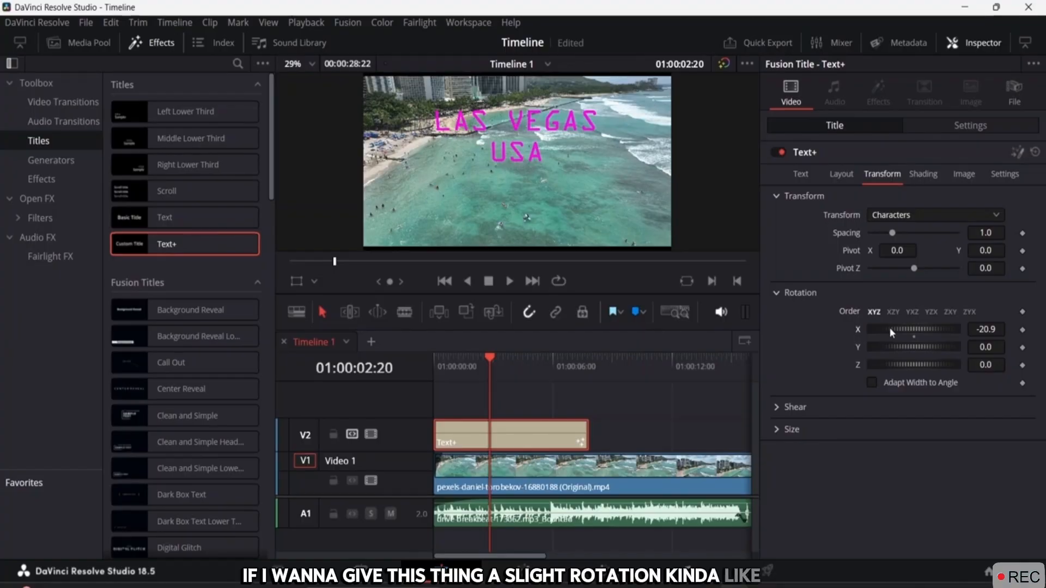
{"action": "left_click_drag", "start_coordinate": [897, 346], "coordinate": [911, 369]}
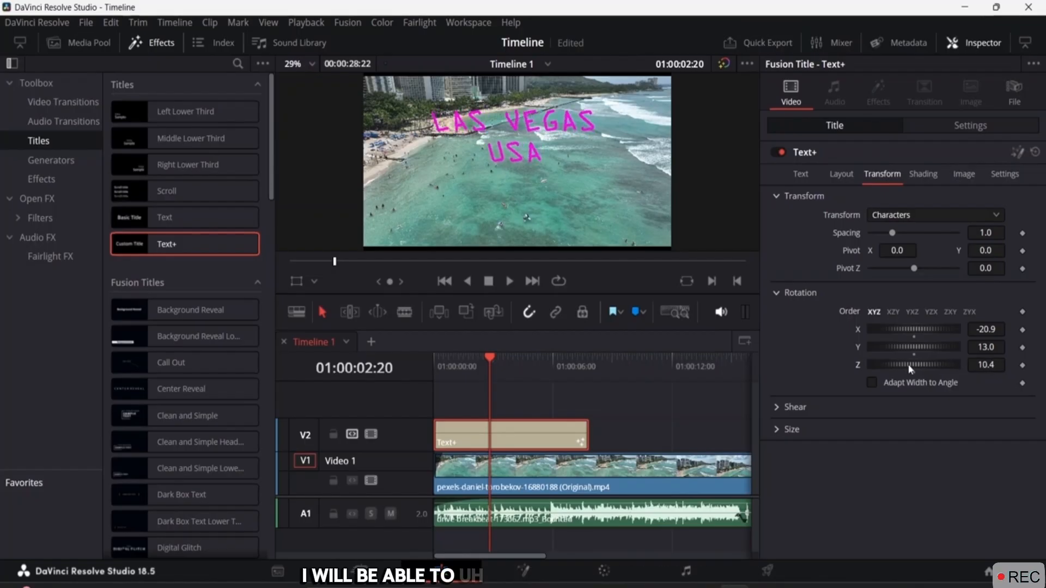
{"action": "left_click", "coordinate": [872, 383]}
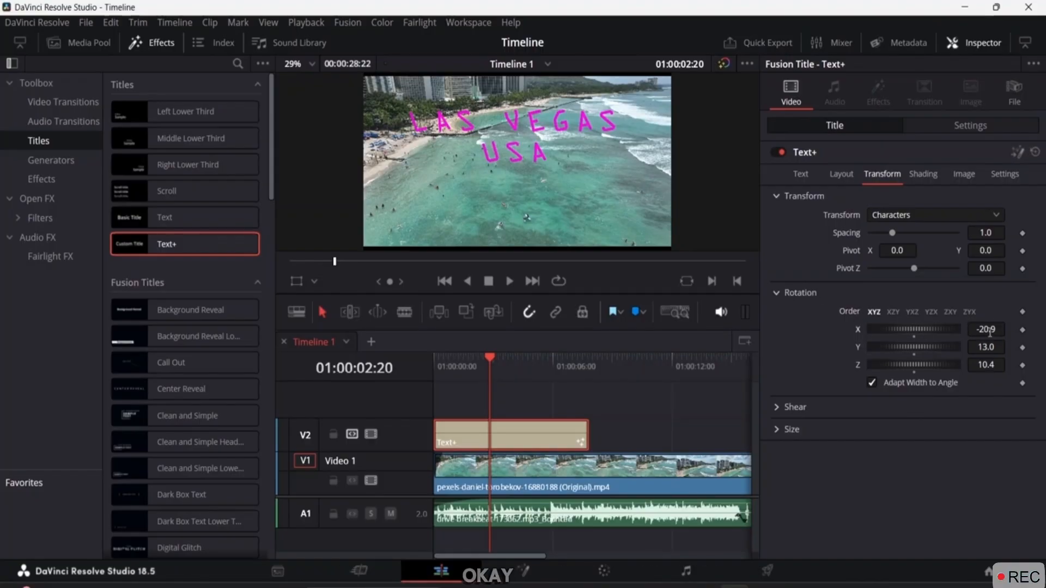
- Try the XZY rotation order for the title's characters and settle on ZXY
{"action": "left_click", "coordinate": [893, 312]}
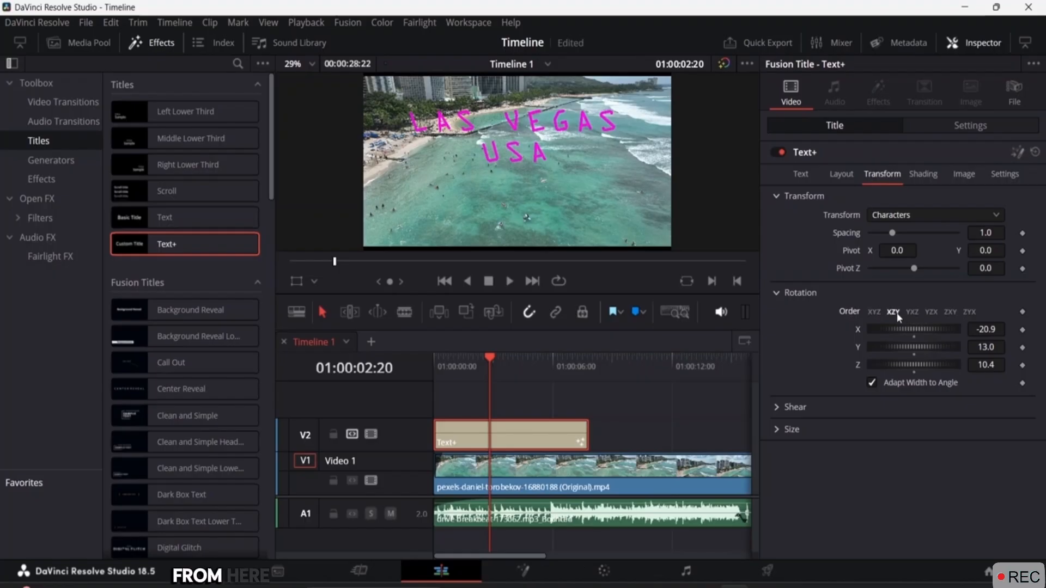
{"action": "left_click", "coordinate": [950, 312]}
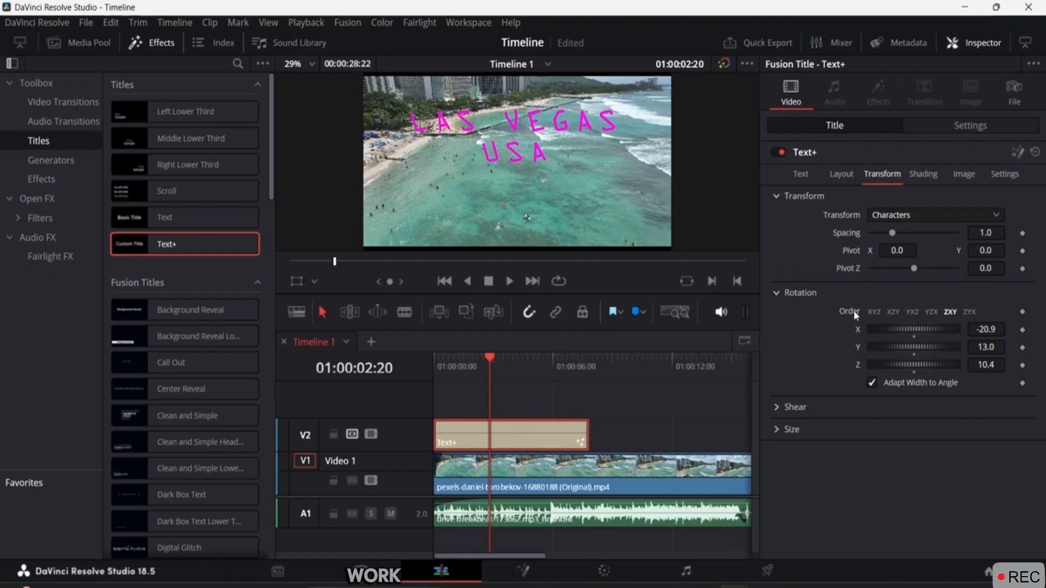
{"action": "left_click", "coordinate": [782, 293]}
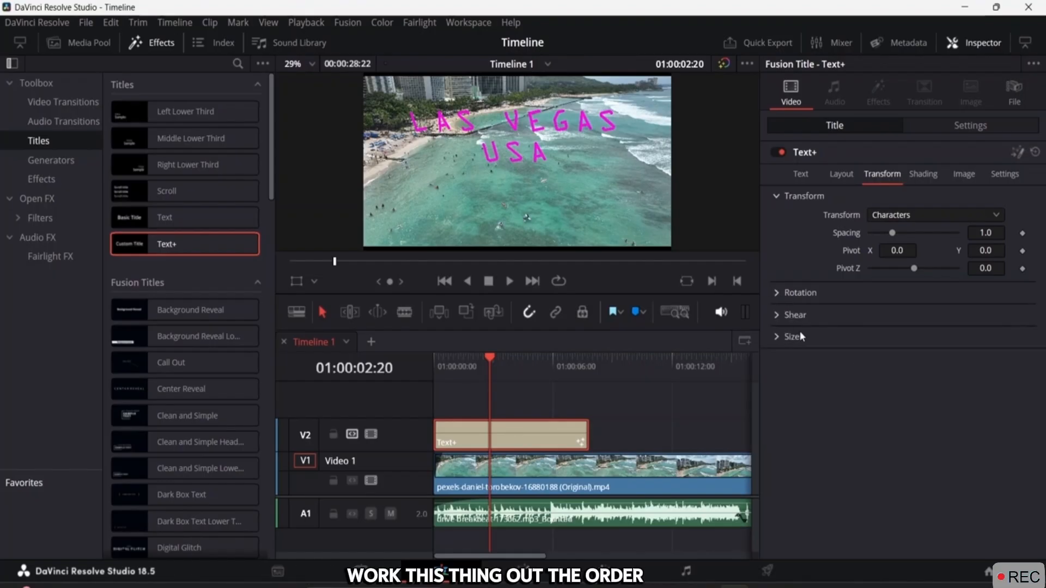
- Shear the title's characters to -0.5 on the X axis
{"action": "left_click", "coordinate": [788, 316]}
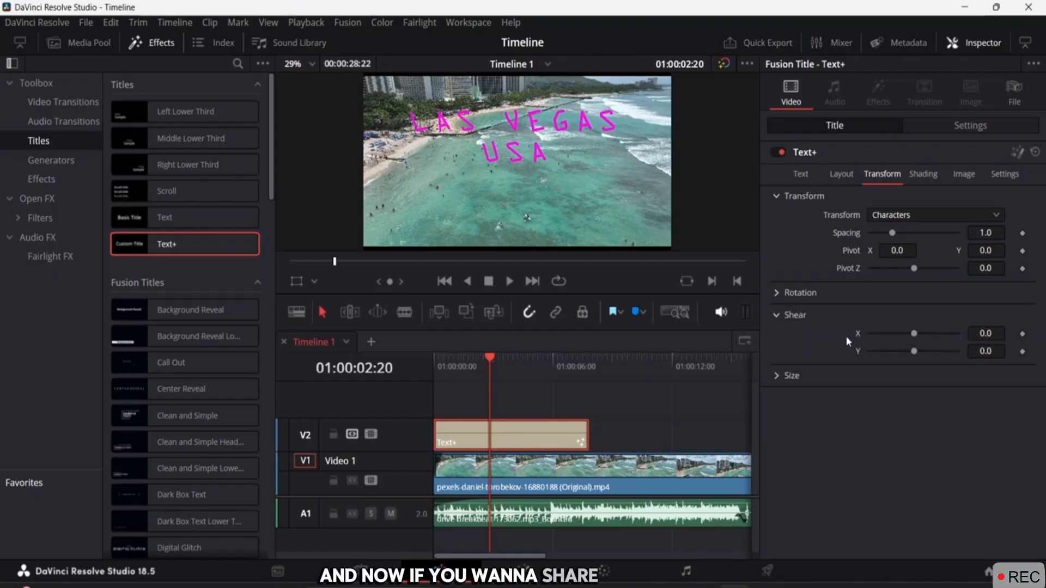
{"action": "left_click_drag", "start_coordinate": [914, 333], "coordinate": [891, 333]}
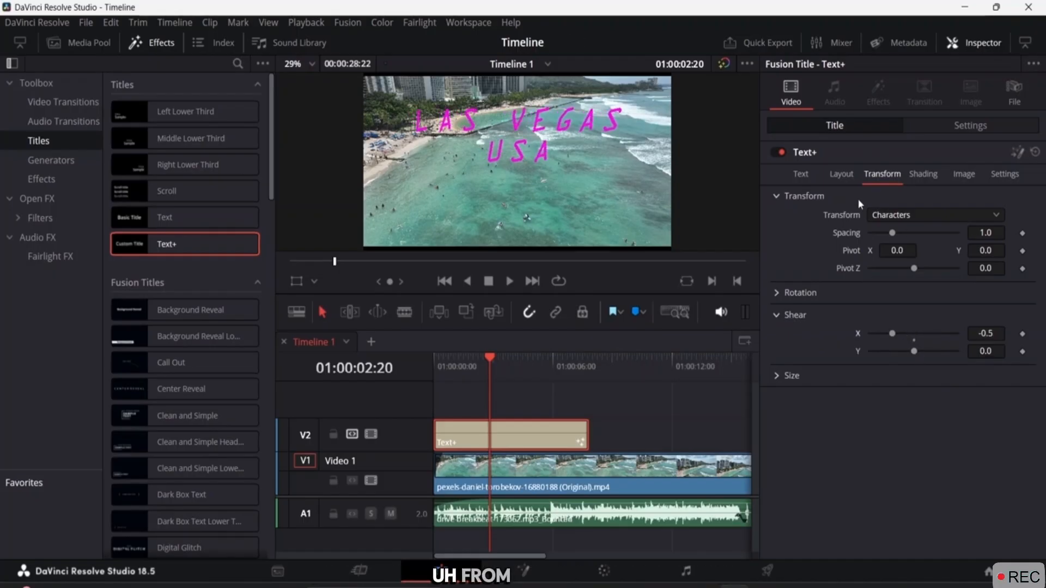
- Change the title's font to Ongys
{"action": "left_click", "coordinate": [803, 176]}
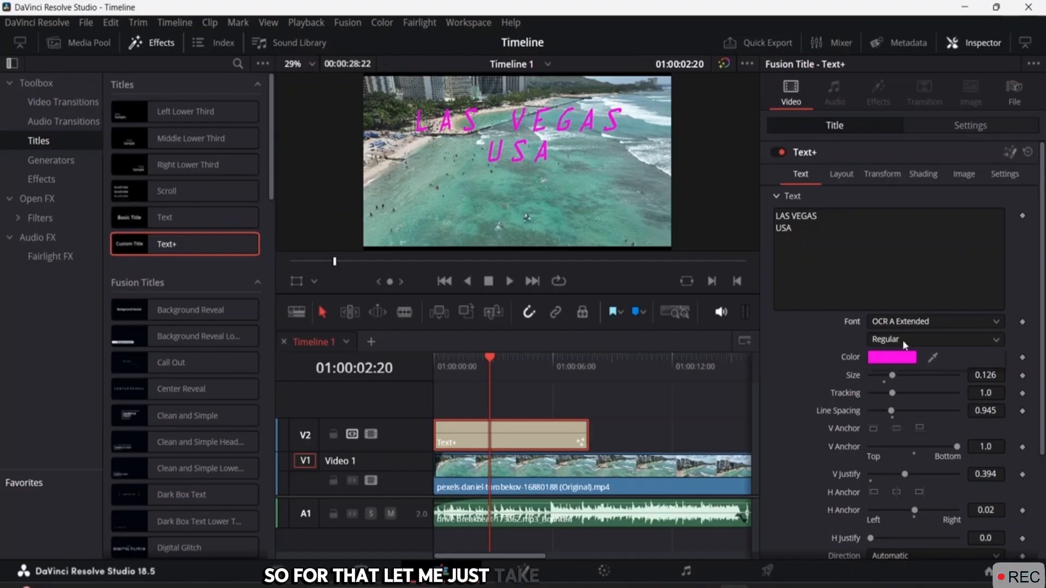
{"action": "left_click", "coordinate": [944, 322]}
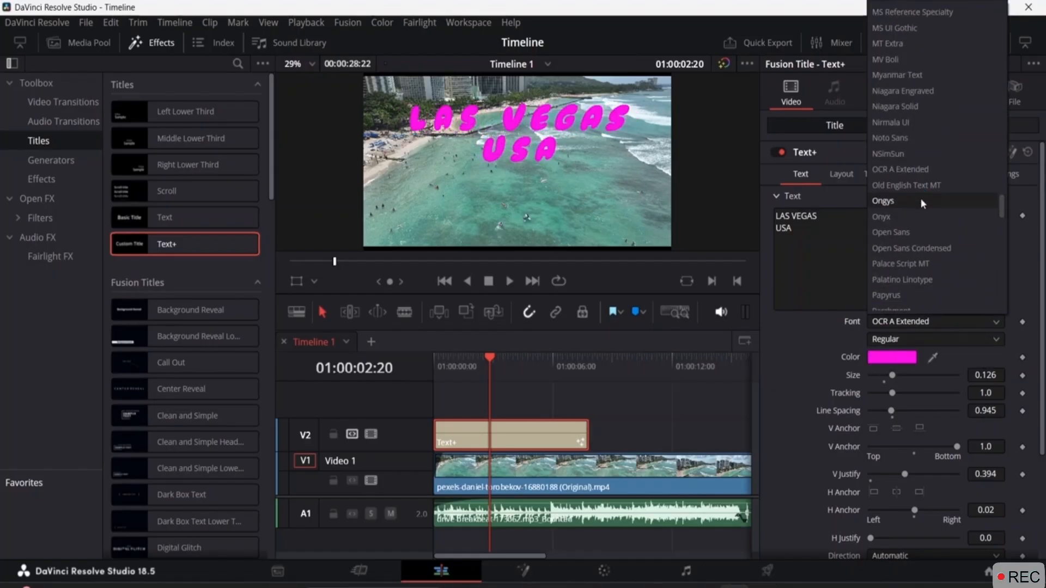
{"action": "left_click", "coordinate": [920, 199]}
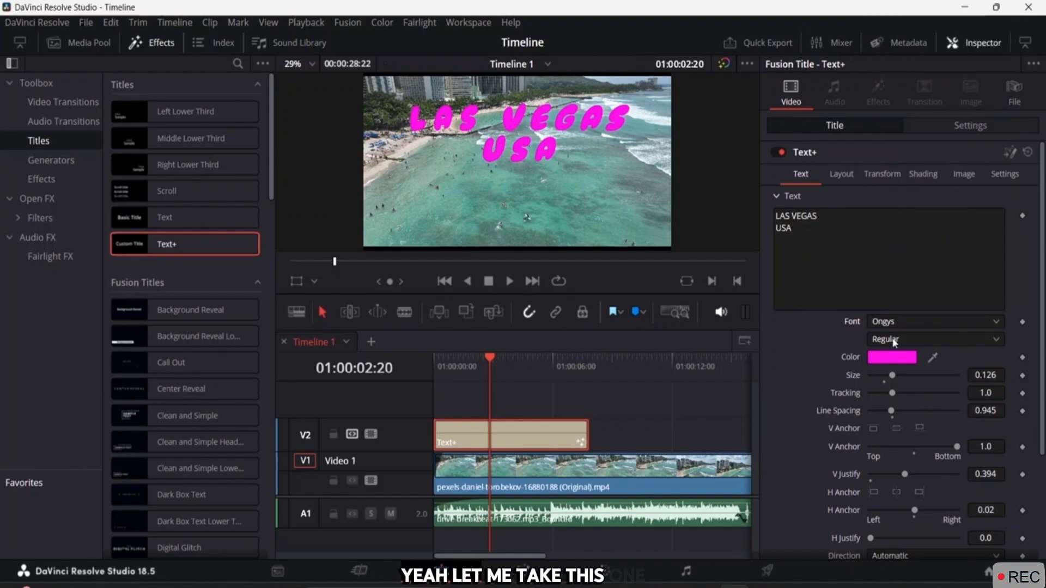
- Set the title characters' shear to -0.09 on X and 0.25 on Y
{"action": "left_click", "coordinate": [882, 174]}
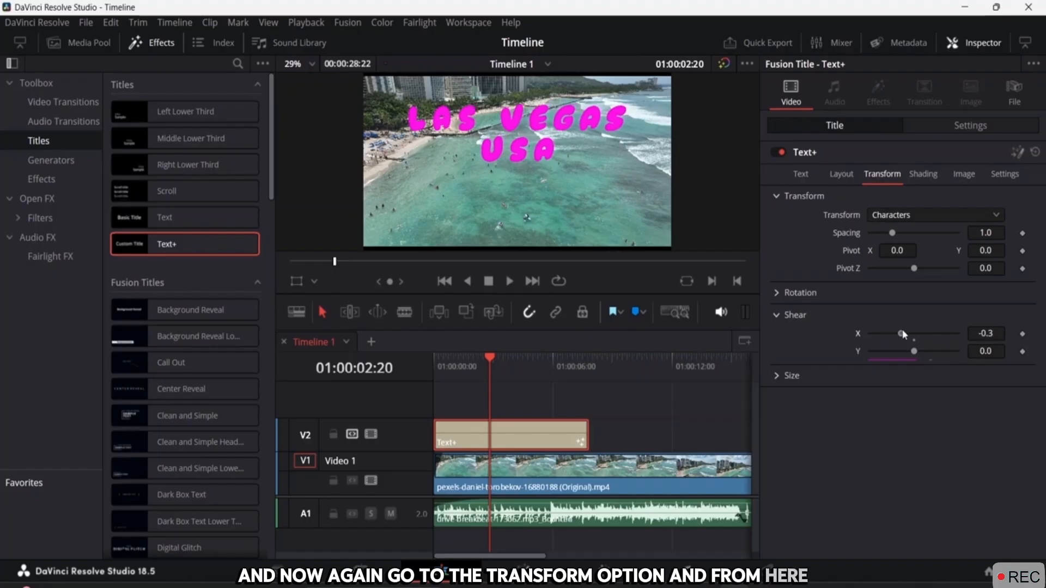
{"action": "left_click_drag", "start_coordinate": [892, 334], "coordinate": [911, 337]}
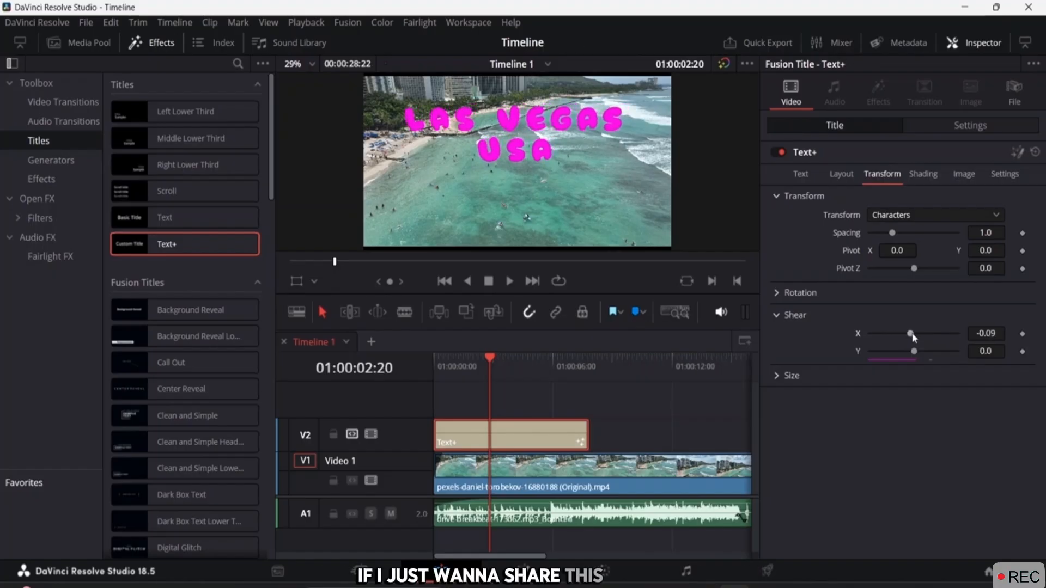
{"action": "left_click_drag", "start_coordinate": [923, 355], "coordinate": [925, 355]}
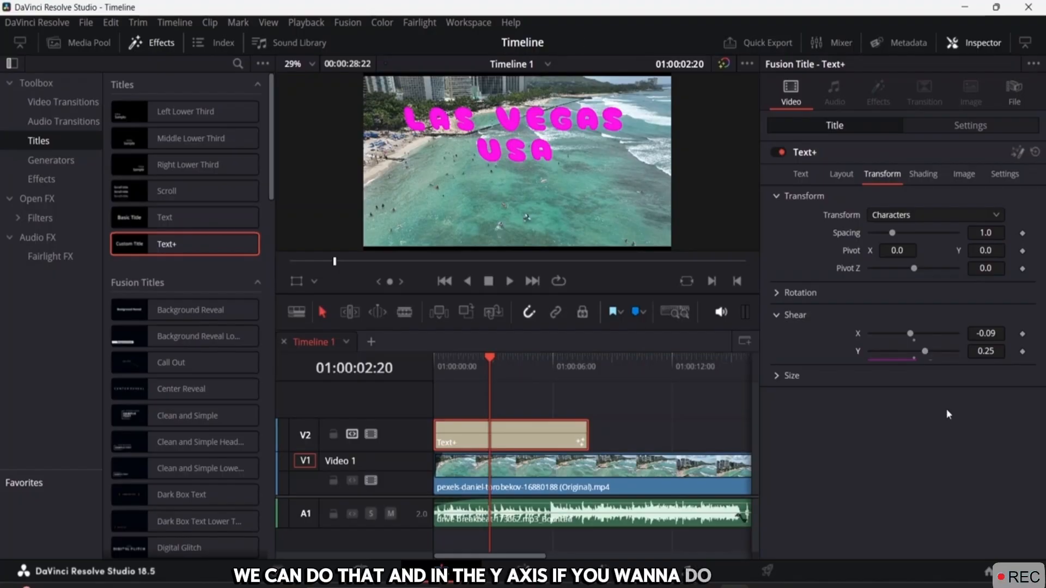
- Set shading element 1 of the title to 0.756 opacity and Solid blending
{"action": "left_click", "coordinate": [923, 175]}
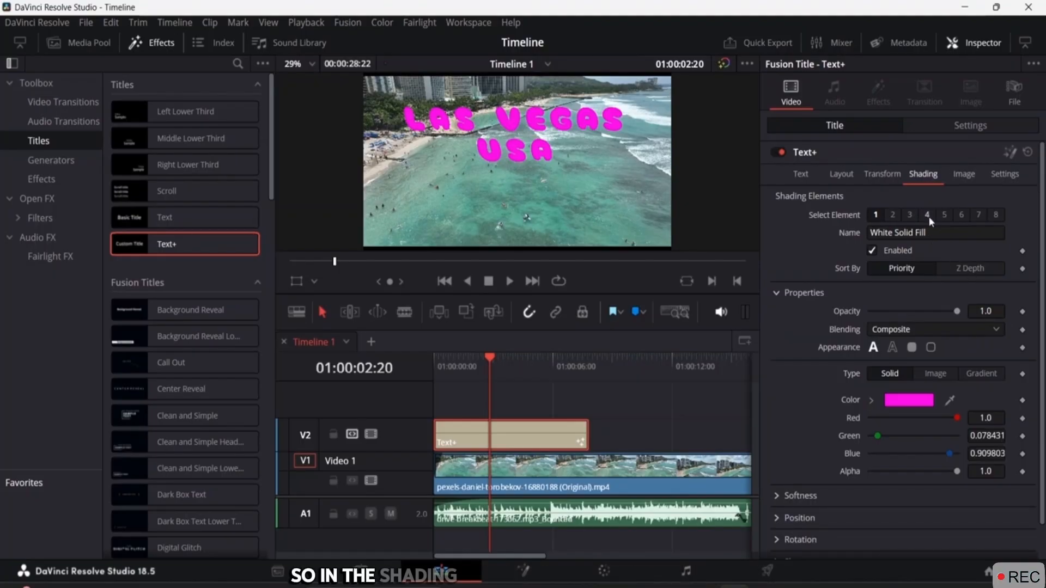
{"action": "left_click", "coordinate": [891, 218]}
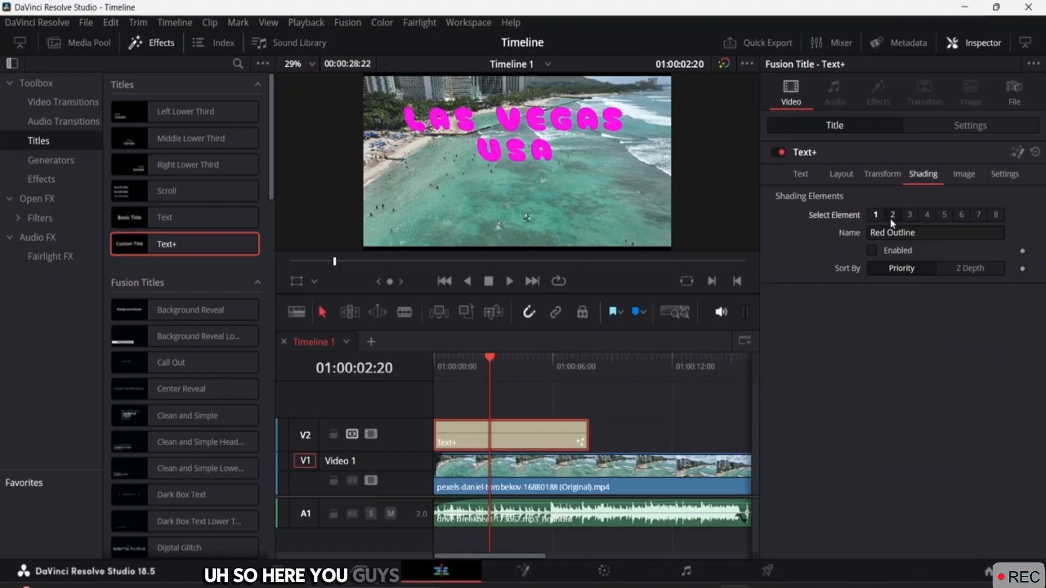
{"action": "left_click", "coordinate": [875, 214]}
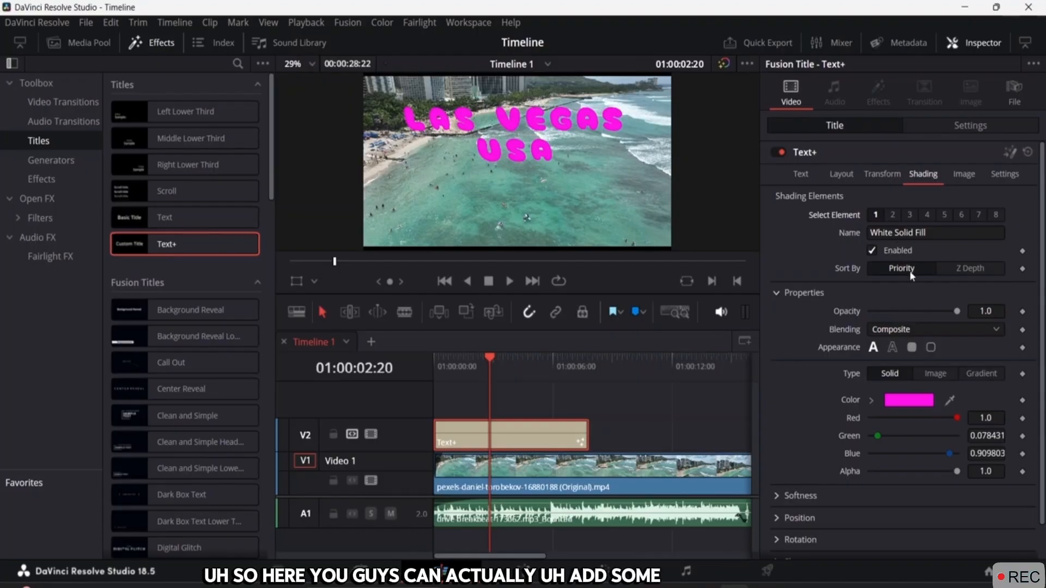
{"action": "left_click_drag", "start_coordinate": [956, 314], "coordinate": [935, 312]}
{"action": "left_click", "coordinate": [960, 329]}
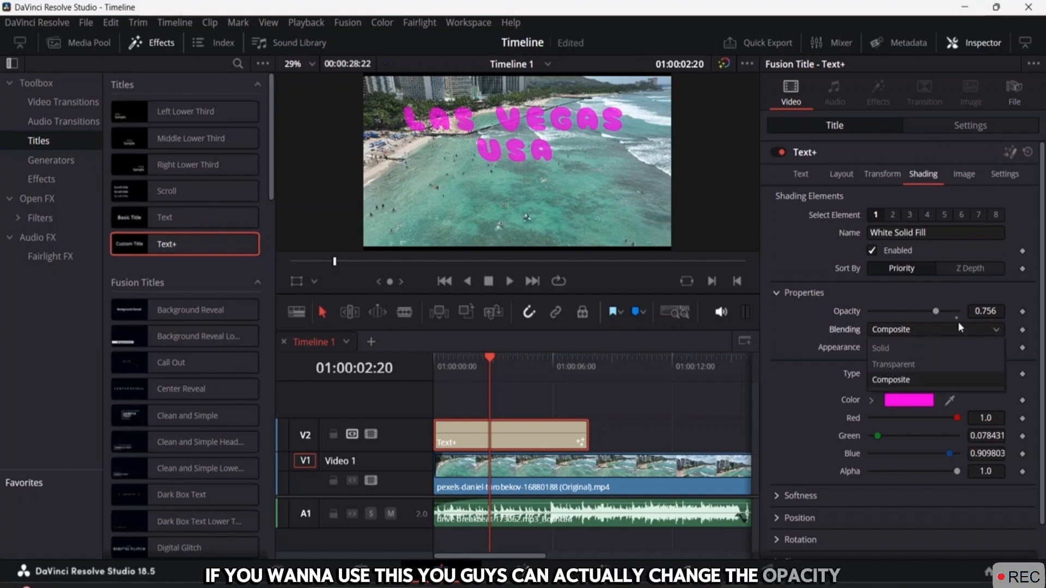
{"action": "left_click", "coordinate": [945, 348]}
- Change the shading element's appearance to Text Outline with a thickness of 0.0654
{"action": "left_click", "coordinate": [892, 347]}
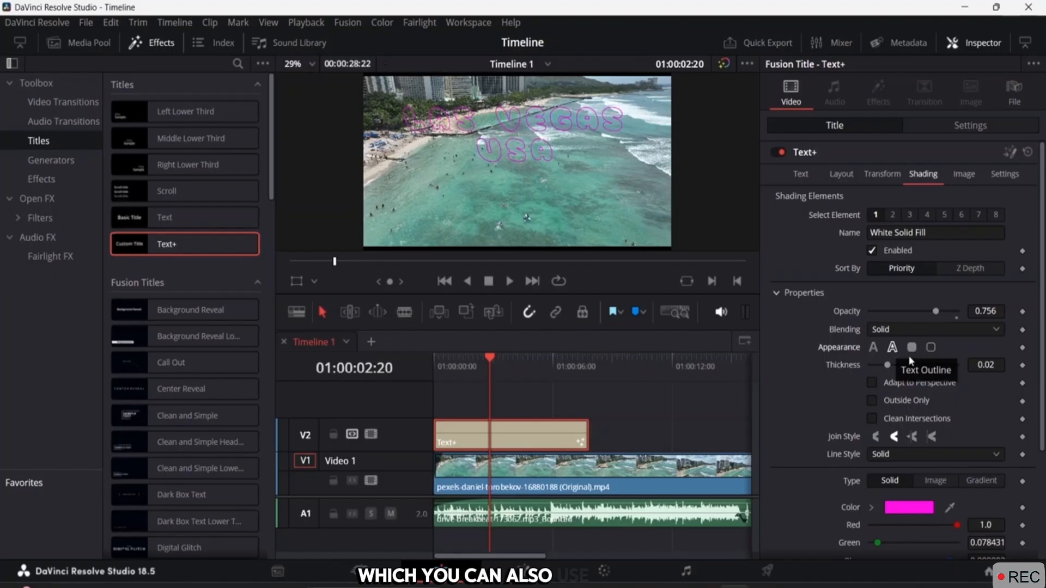
{"action": "left_click_drag", "start_coordinate": [888, 365], "coordinate": [925, 373]}
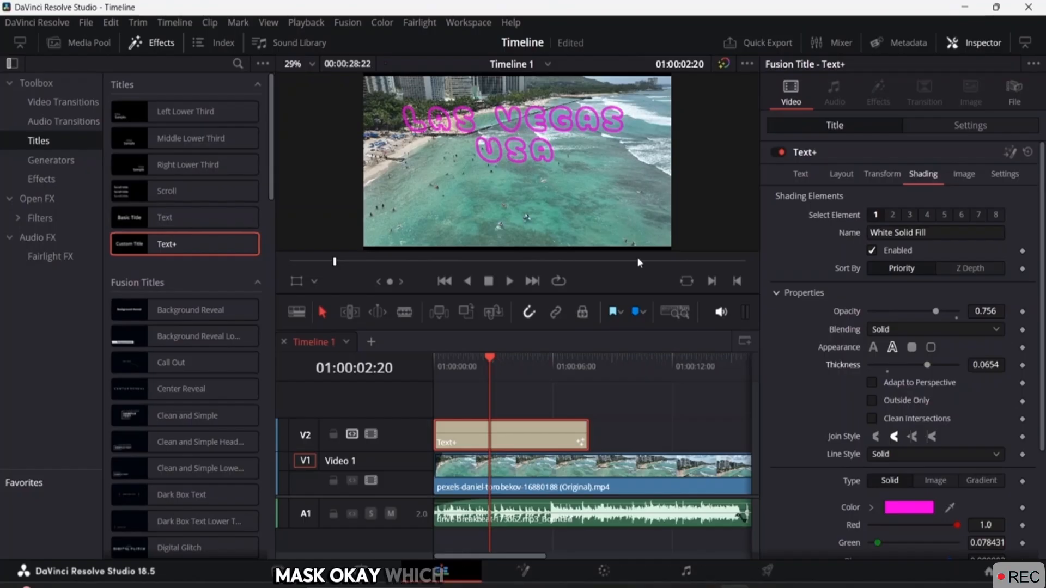
- Try the filled-box, filled-text and box-outline appearances for the title's shading, and return to Text Outline
{"action": "scroll", "coordinate": [860, 319], "scroll_direction": "down", "scroll_amount": 3}
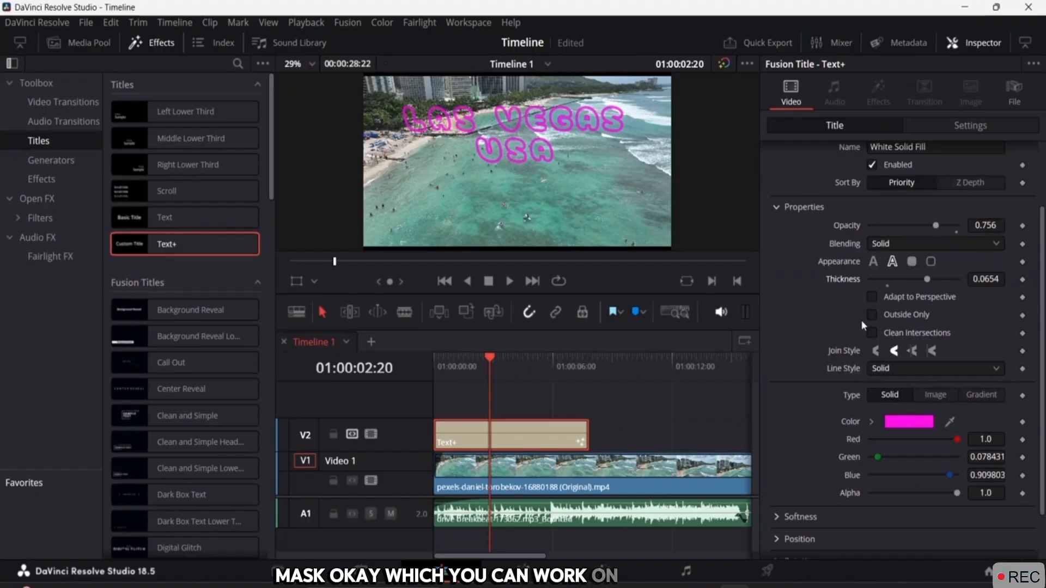
{"action": "left_click", "coordinate": [912, 263]}
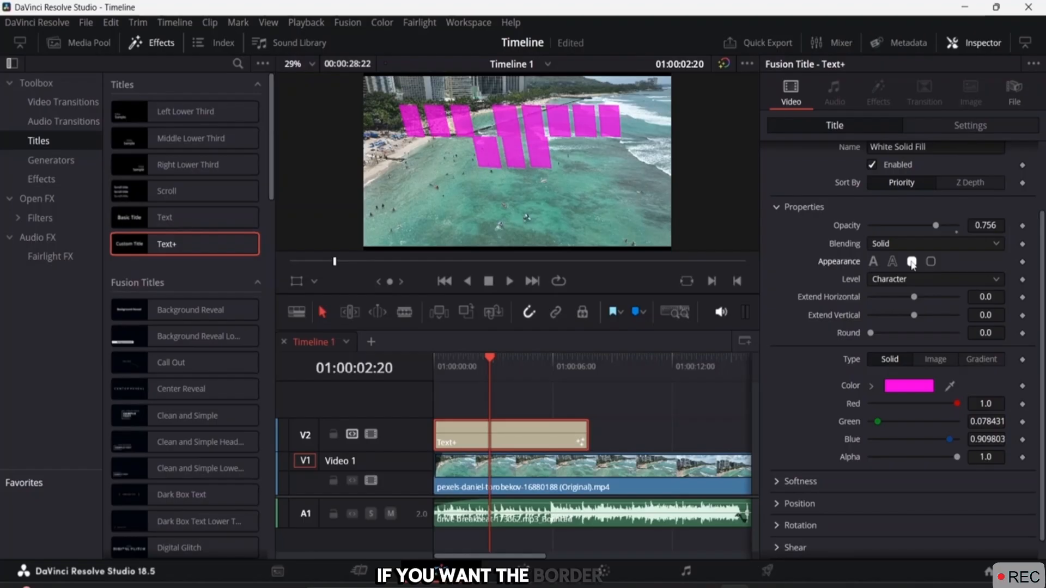
{"action": "left_click", "coordinate": [893, 262]}
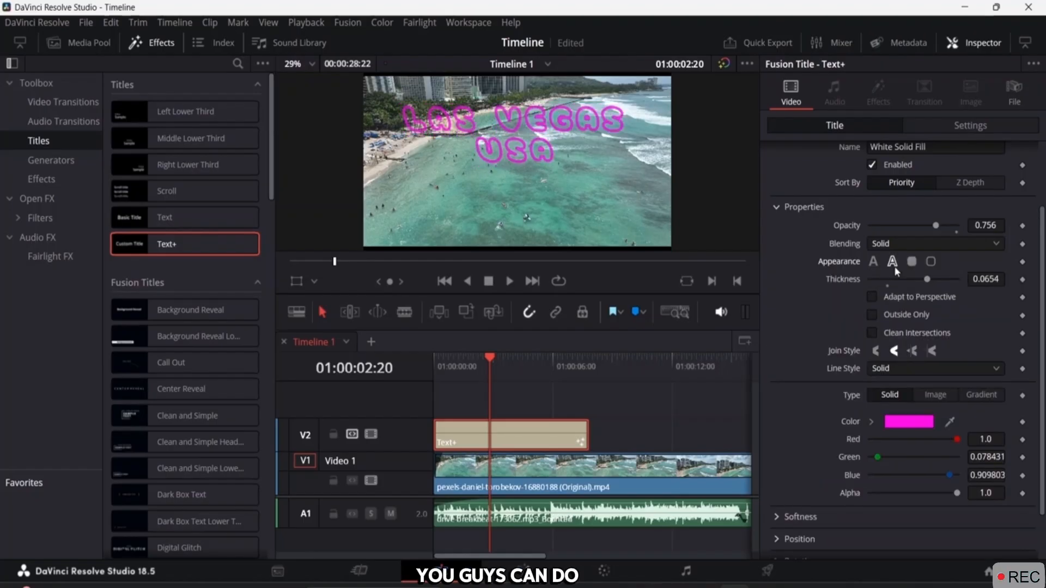
{"action": "left_click", "coordinate": [873, 262]}
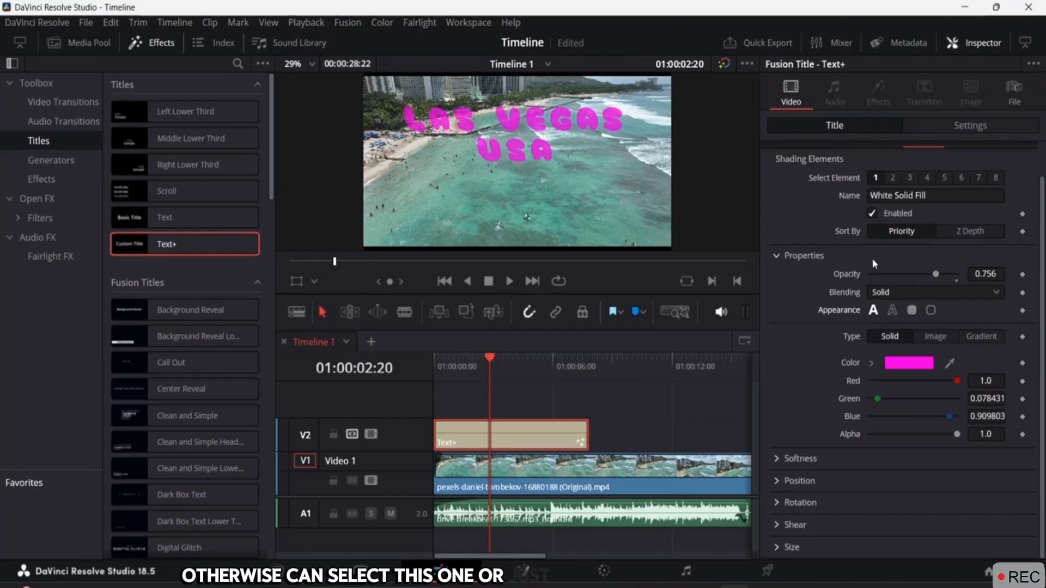
{"action": "left_click", "coordinate": [930, 311]}
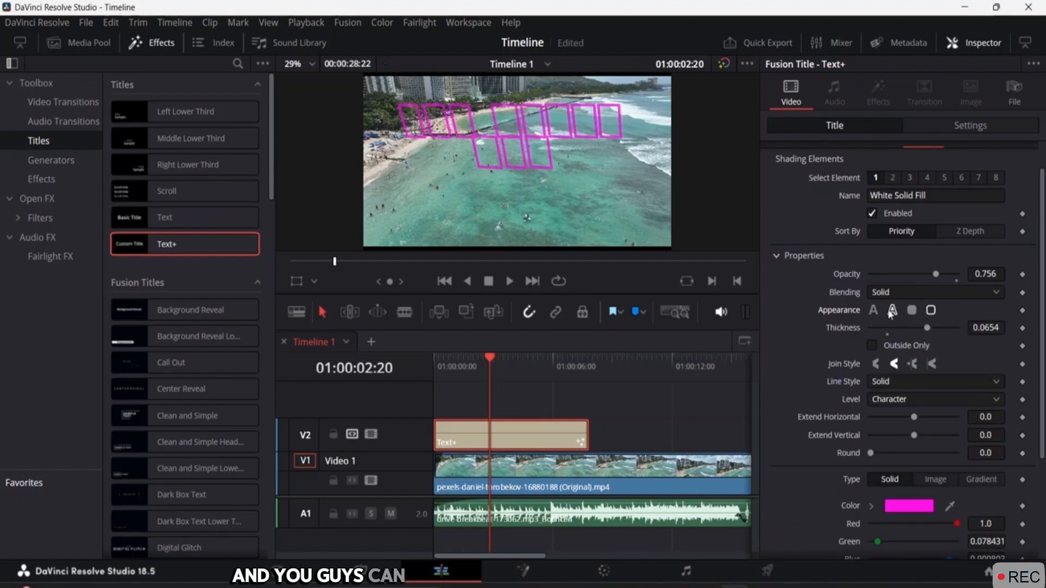
{"action": "left_click", "coordinate": [892, 311]}
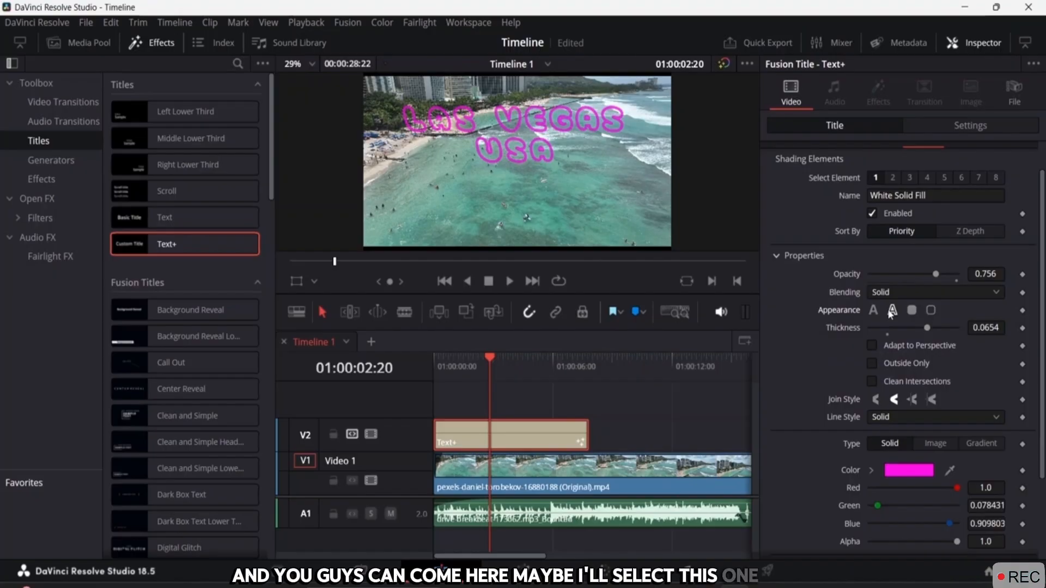
- Try the Outside Only, Adapt to Perspective and Clean Intersections options on the text outline, and turn each off again
{"action": "left_click", "coordinate": [872, 363]}
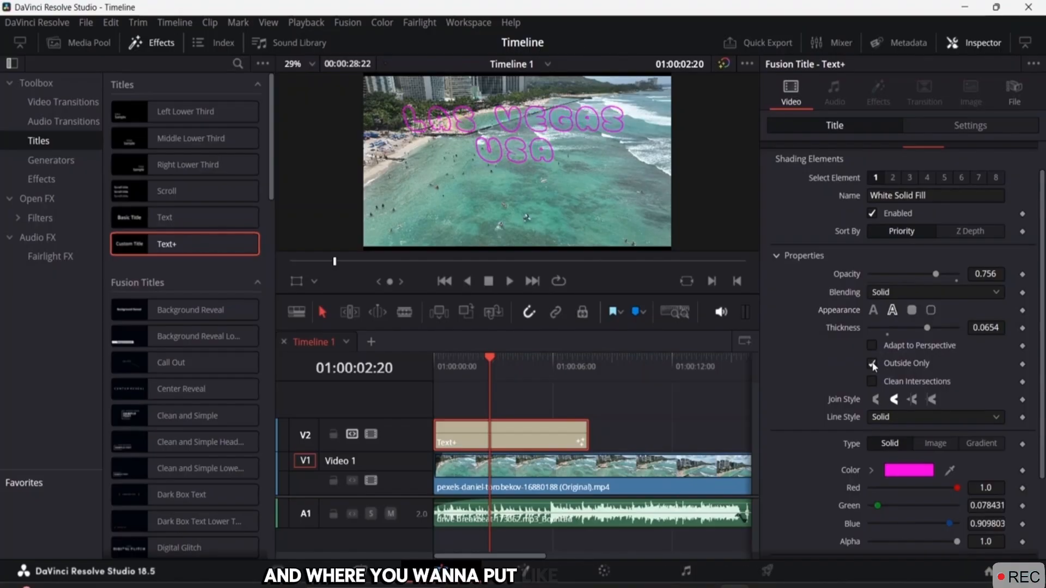
{"action": "left_click", "coordinate": [873, 364]}
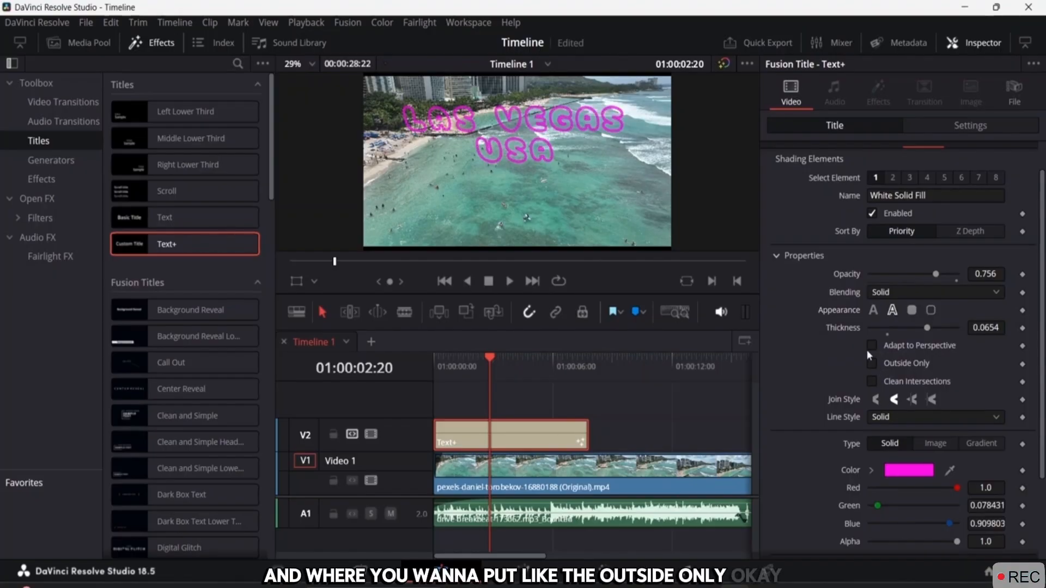
{"action": "left_click", "coordinate": [873, 346]}
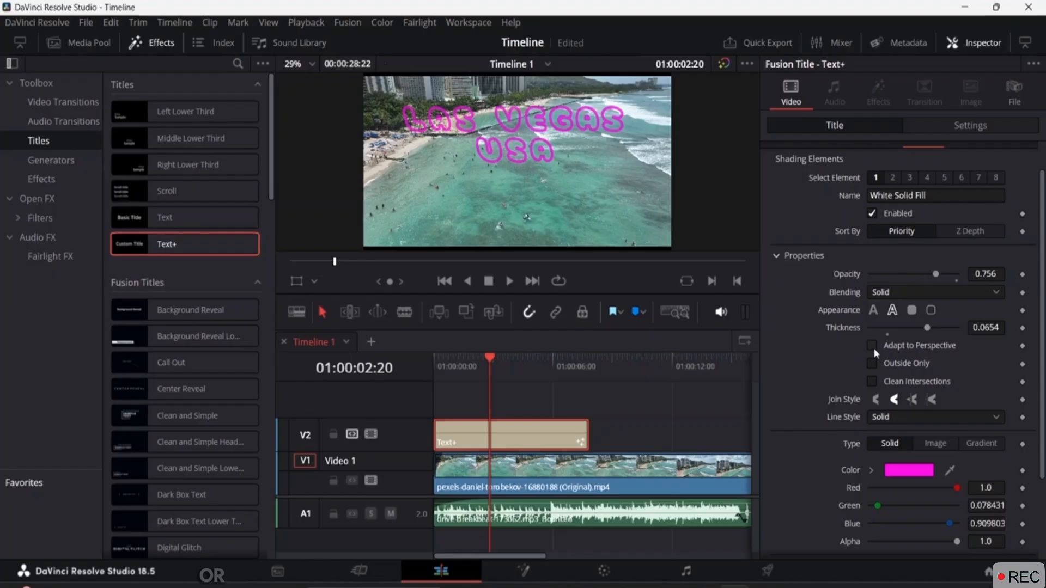
{"action": "left_click", "coordinate": [875, 382]}
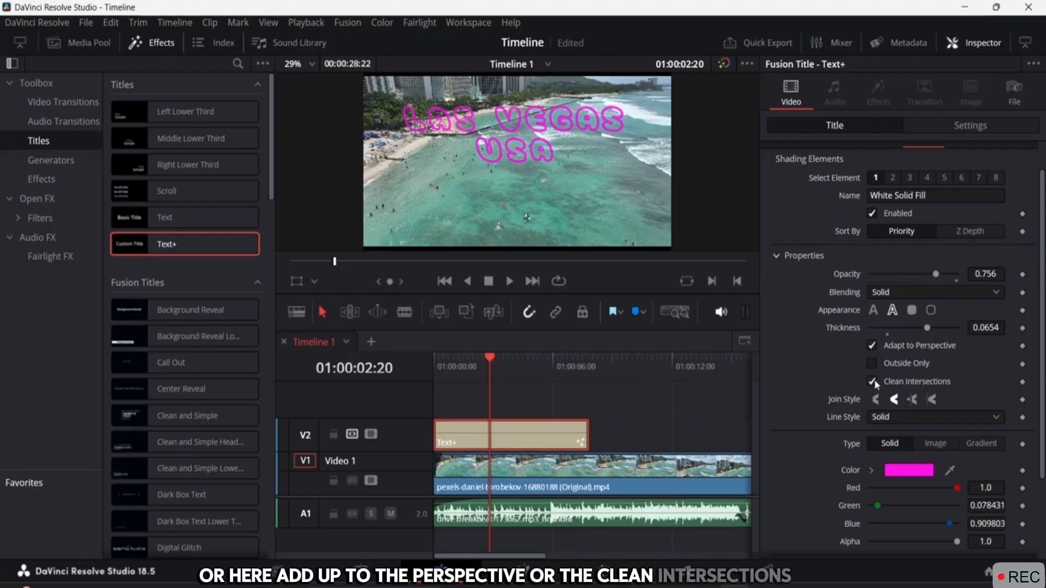
{"action": "left_click", "coordinate": [873, 382]}
{"action": "left_click", "coordinate": [874, 346]}
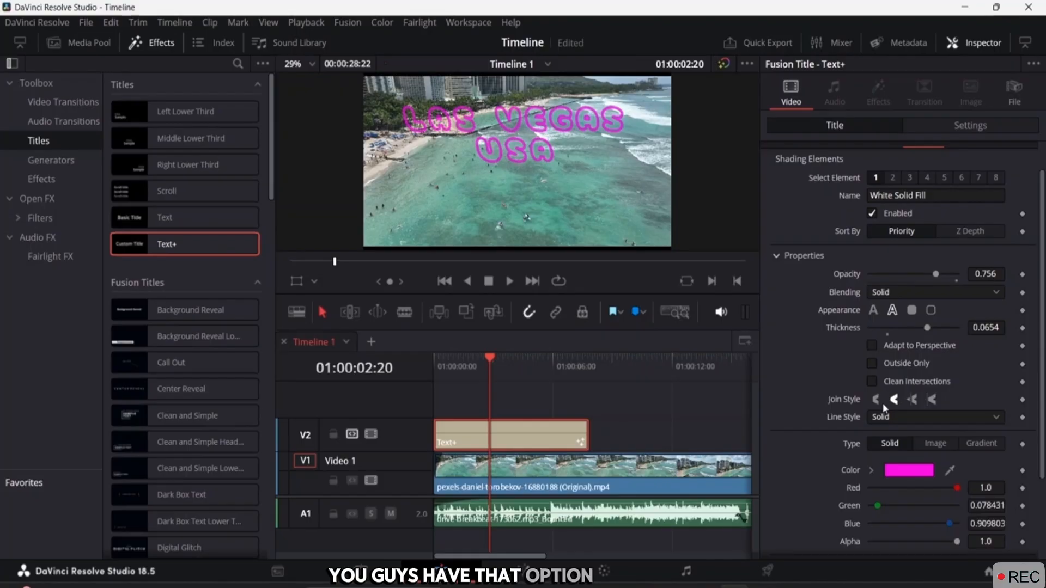
{"action": "scroll", "coordinate": [882, 408], "scroll_direction": "down", "scroll_amount": 3}
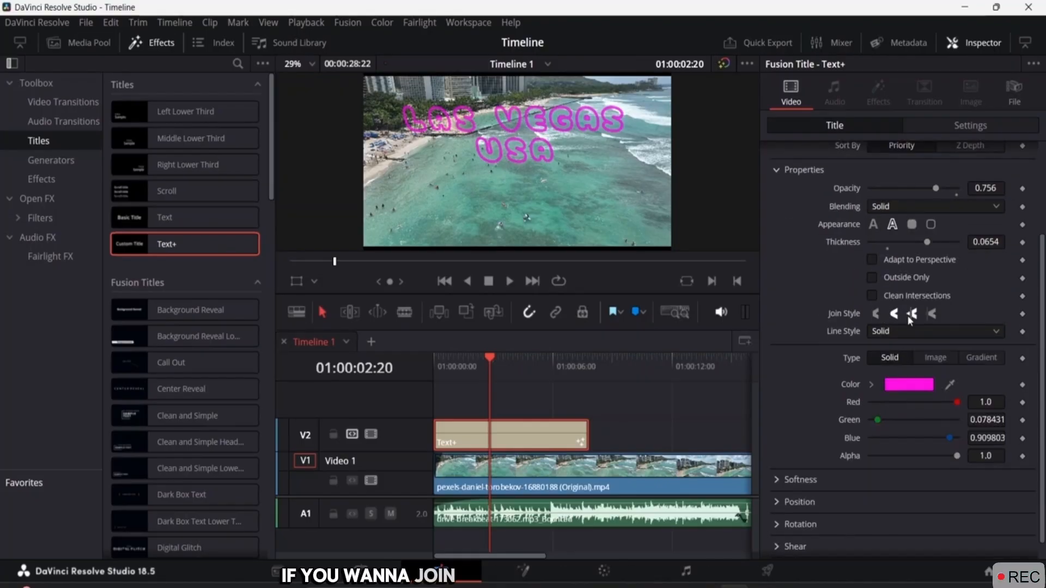
- Apply the first join style to the text outline and try the Dash, Dot, Dash Dot and Dash Dot Dot line styles, returning to Solid
{"action": "left_click", "coordinate": [877, 315]}
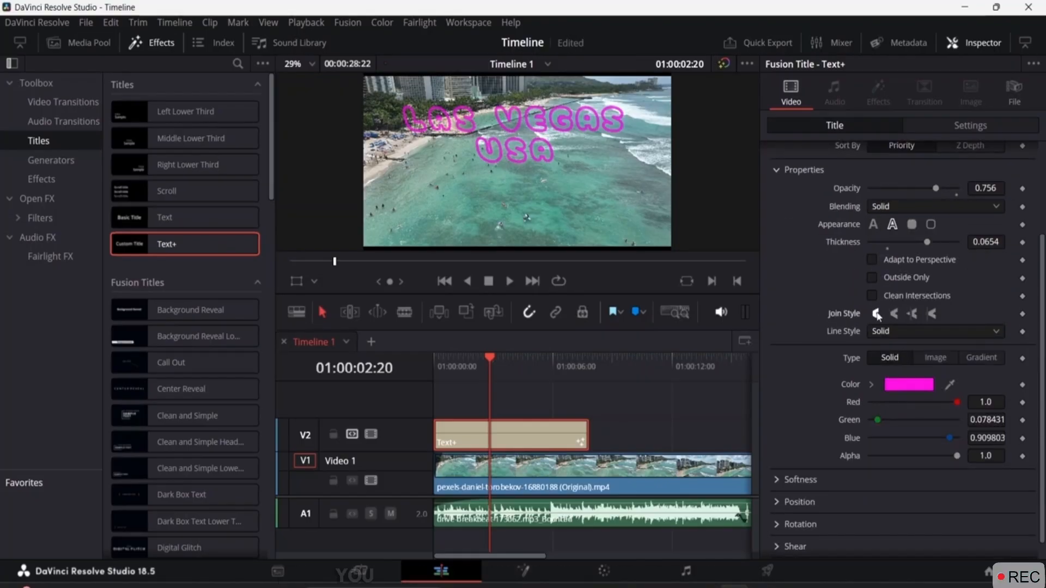
{"action": "left_click", "coordinate": [938, 331]}
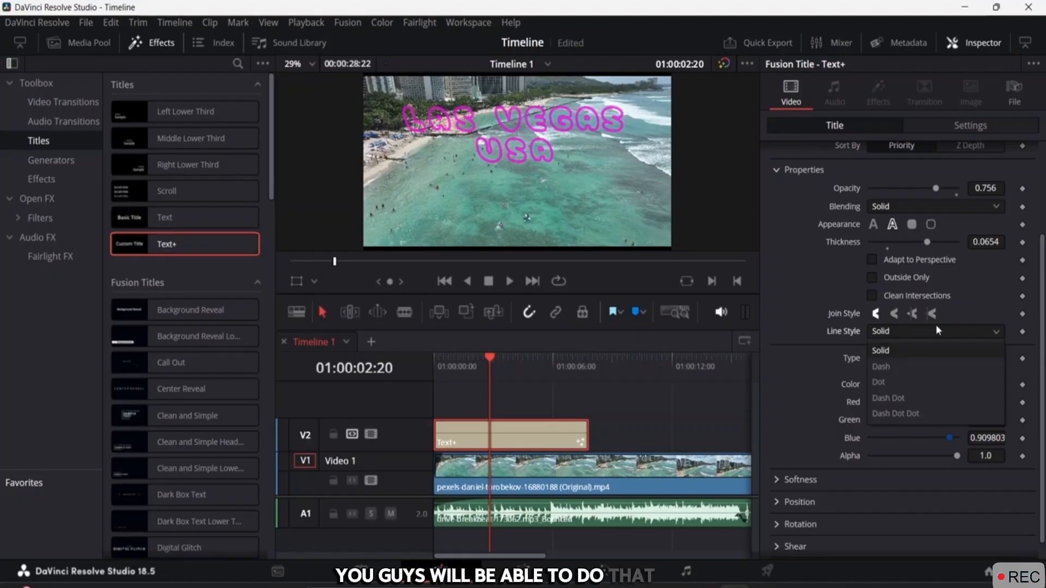
{"action": "left_click", "coordinate": [920, 362]}
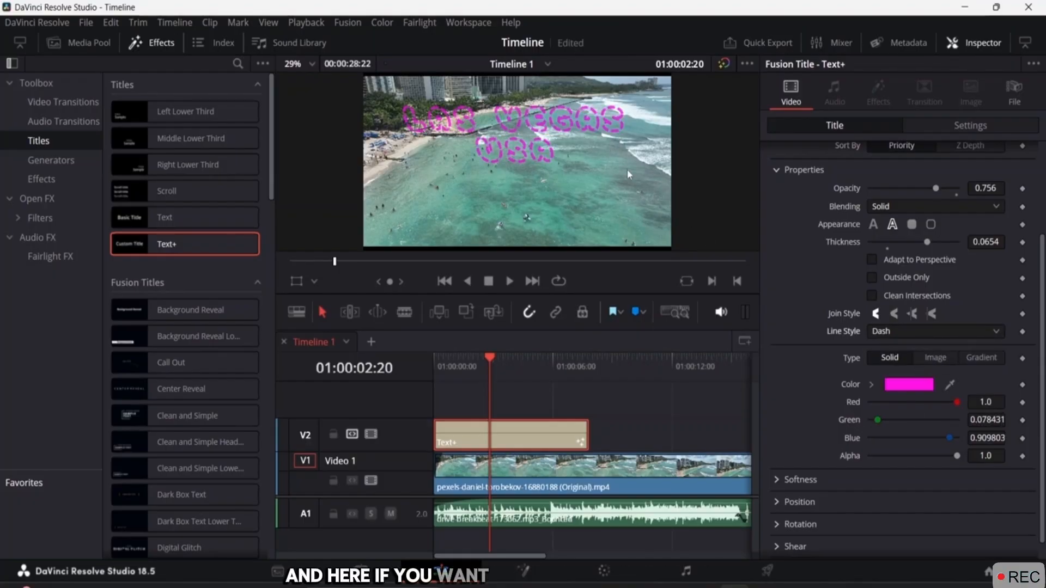
{"action": "left_click", "coordinate": [892, 332]}
{"action": "left_click", "coordinate": [900, 385]}
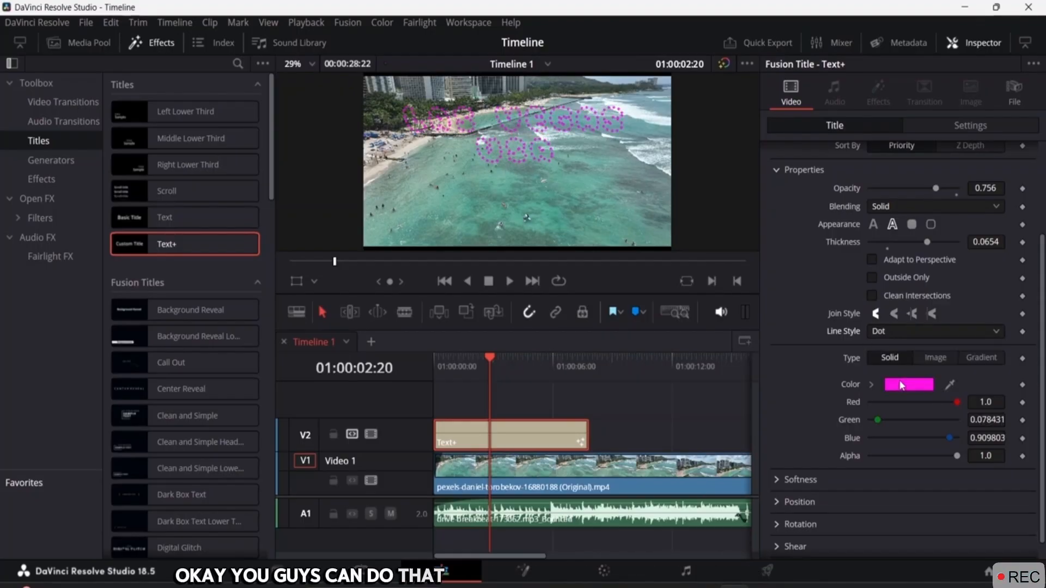
{"action": "left_click", "coordinate": [925, 330]}
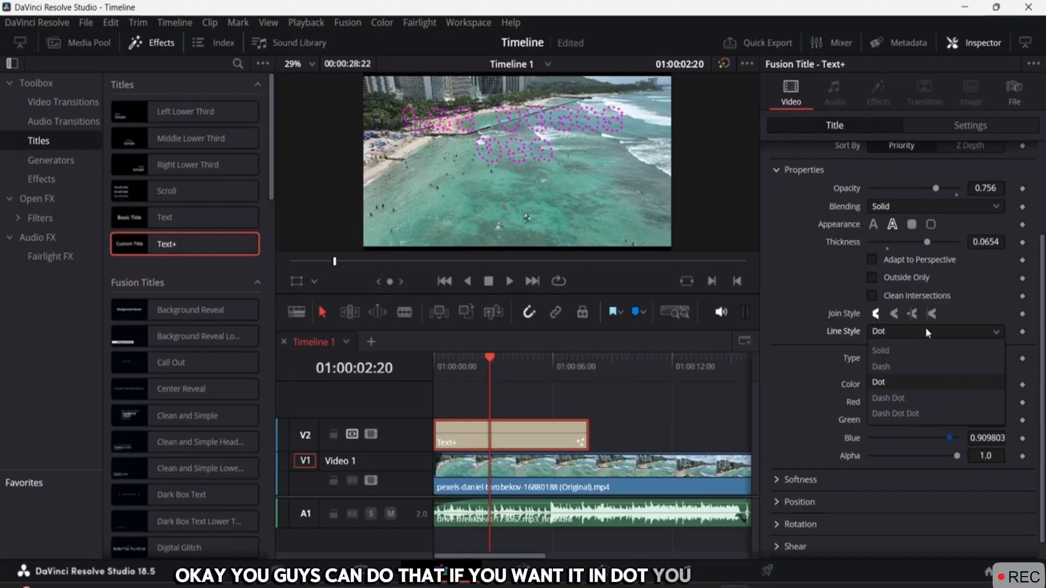
{"action": "left_click", "coordinate": [927, 400]}
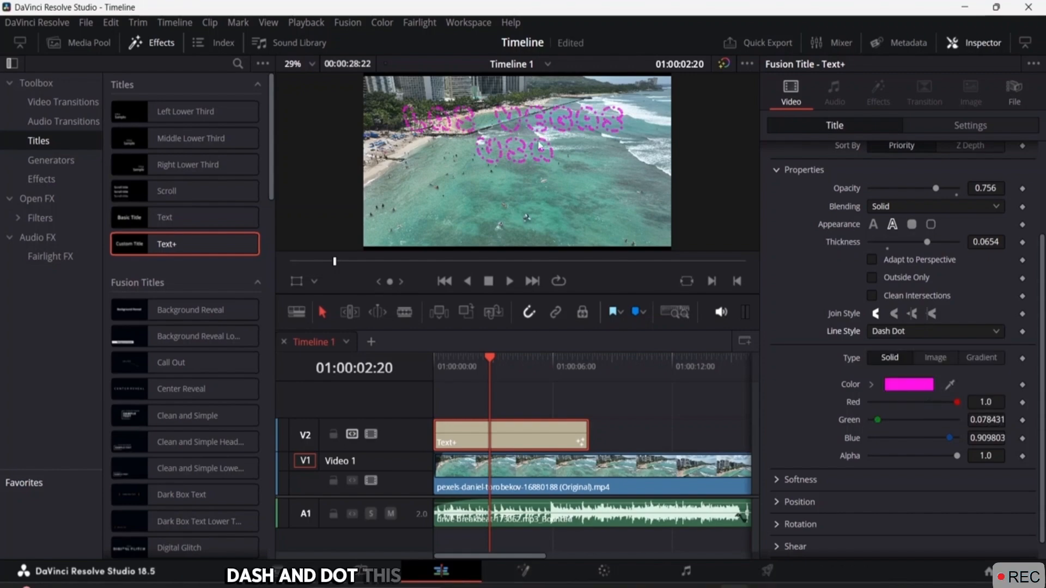
{"action": "left_click", "coordinate": [910, 331]}
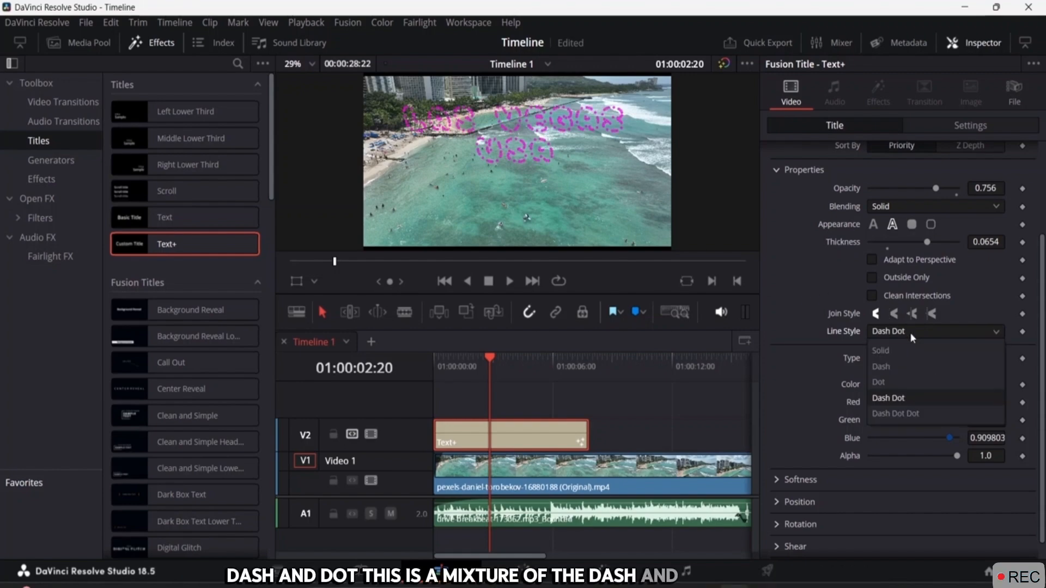
{"action": "left_click", "coordinate": [905, 415]}
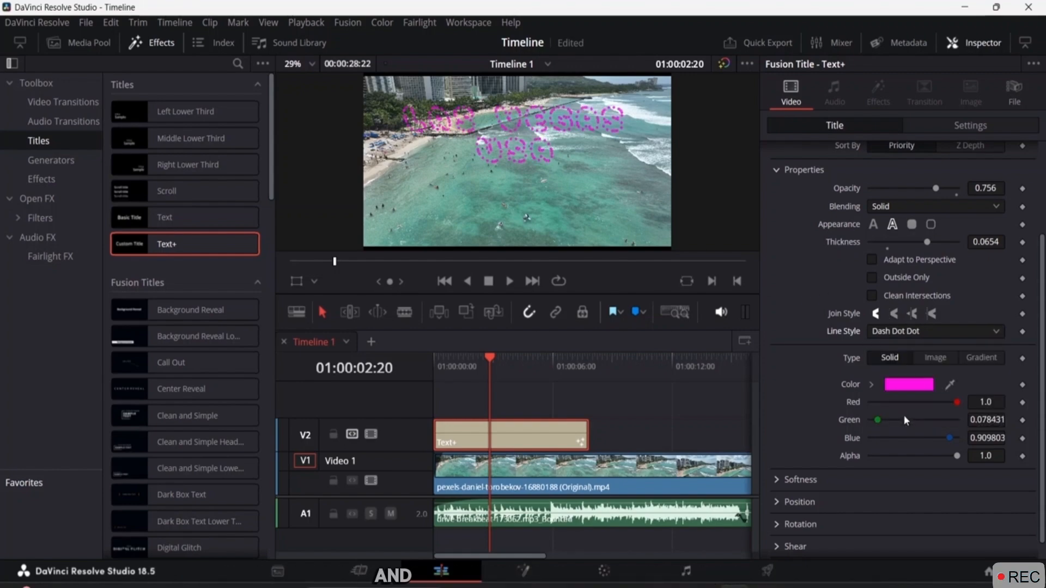
{"action": "left_click", "coordinate": [928, 330]}
{"action": "left_click", "coordinate": [912, 352]}
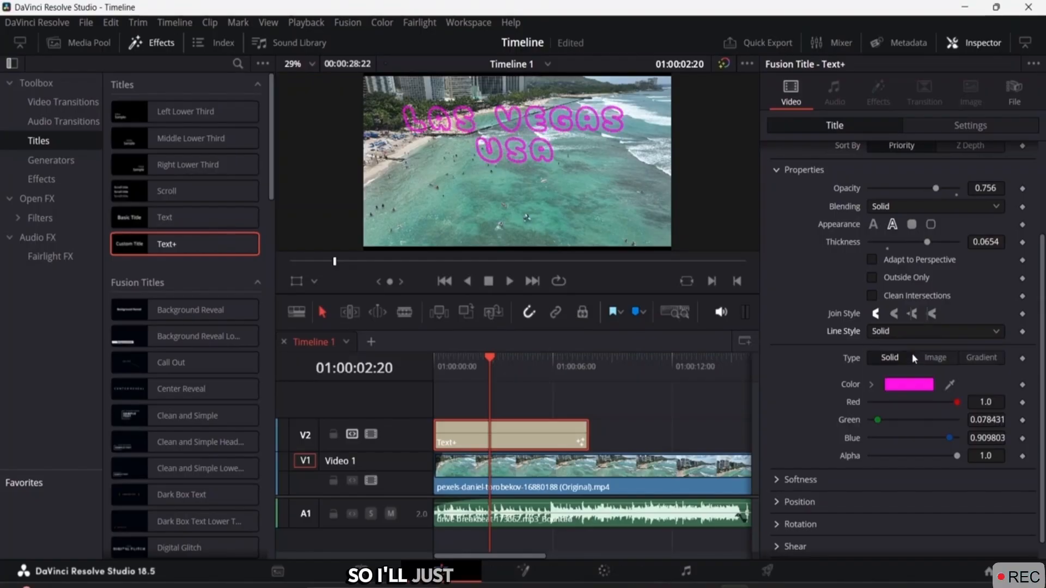
- Recolor the title's outline to a softer pink with red 0.976, green 0.323 and blue 0.583
{"action": "mouse_move", "coordinate": [957, 402]}
{"action": "left_mouse_down"}
{"action": "mouse_move", "coordinate": [929, 403]}
{"action": "mouse_move", "coordinate": [955, 409]}
{"action": "left_mouse_up"}
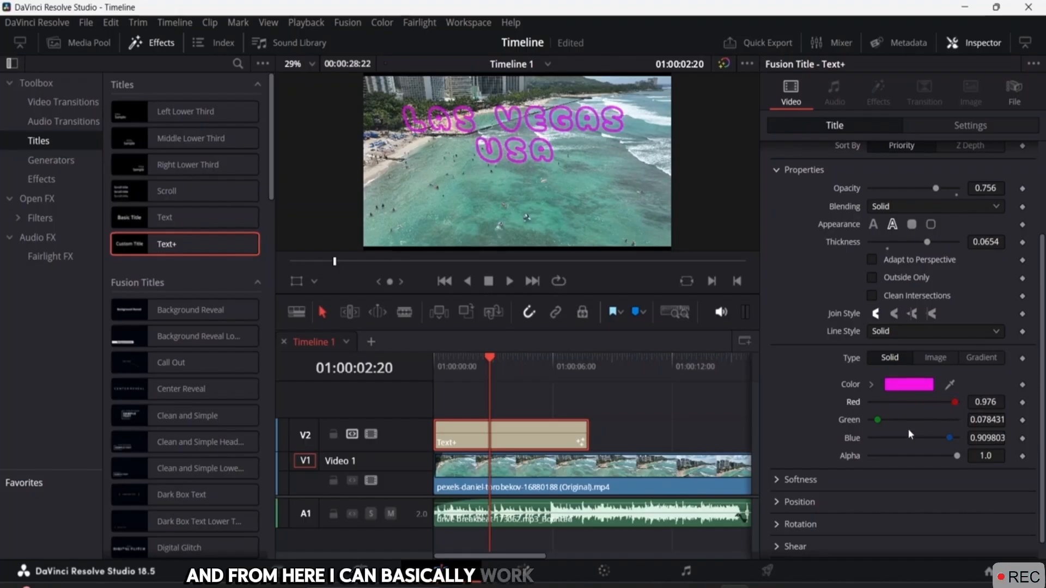
{"action": "left_click_drag", "start_coordinate": [879, 420], "coordinate": [921, 436]}
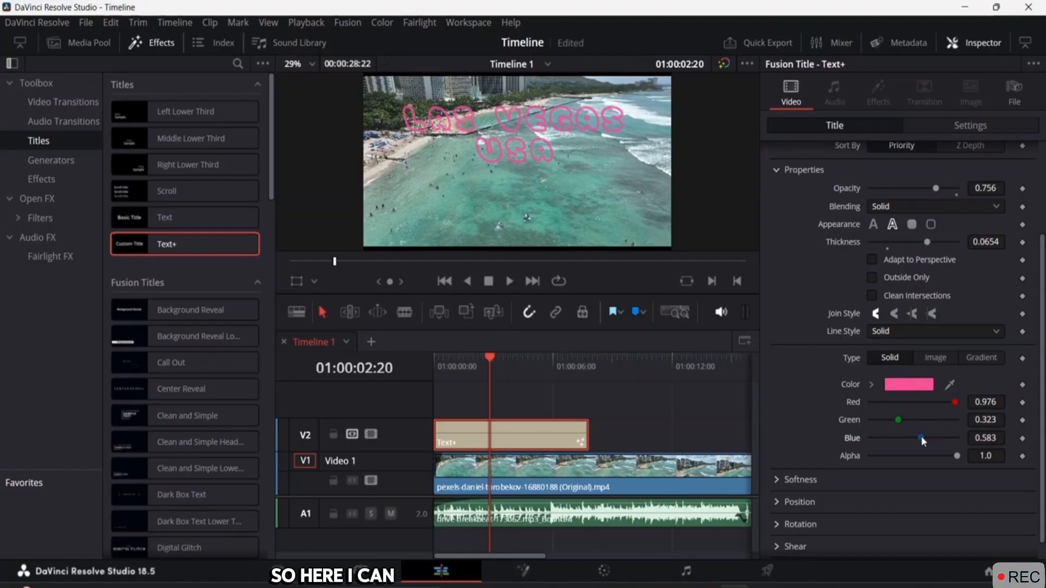
- Set the shading element's softness glow to 0.575 and its blend to 0.913, keeping X and Y softness at 0.0
{"action": "scroll", "coordinate": [874, 469], "scroll_direction": "down", "scroll_amount": 1}
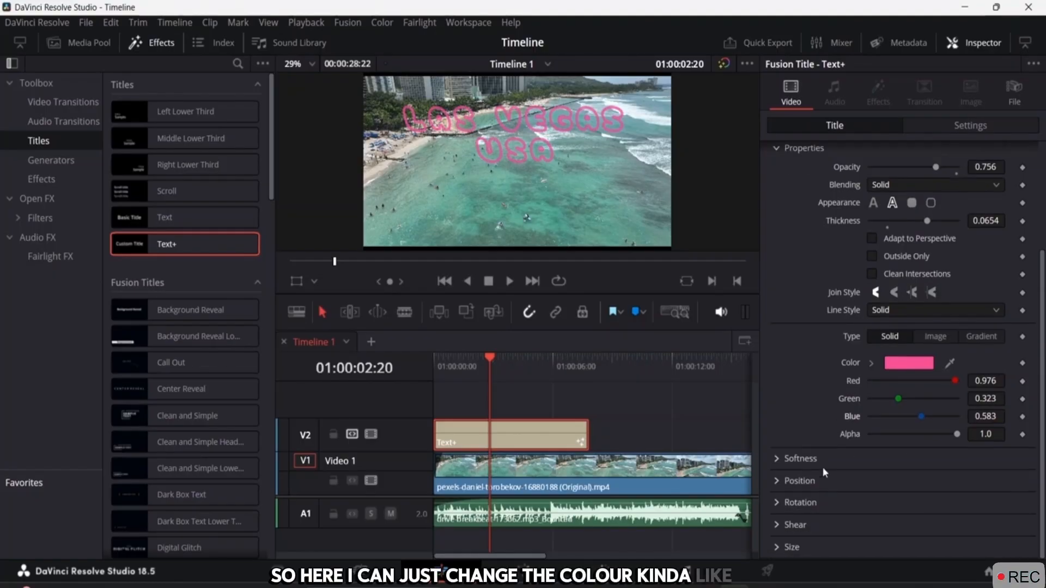
{"action": "left_click", "coordinate": [772, 462]}
{"action": "scroll", "coordinate": [817, 472], "scroll_direction": "down", "scroll_amount": 4}
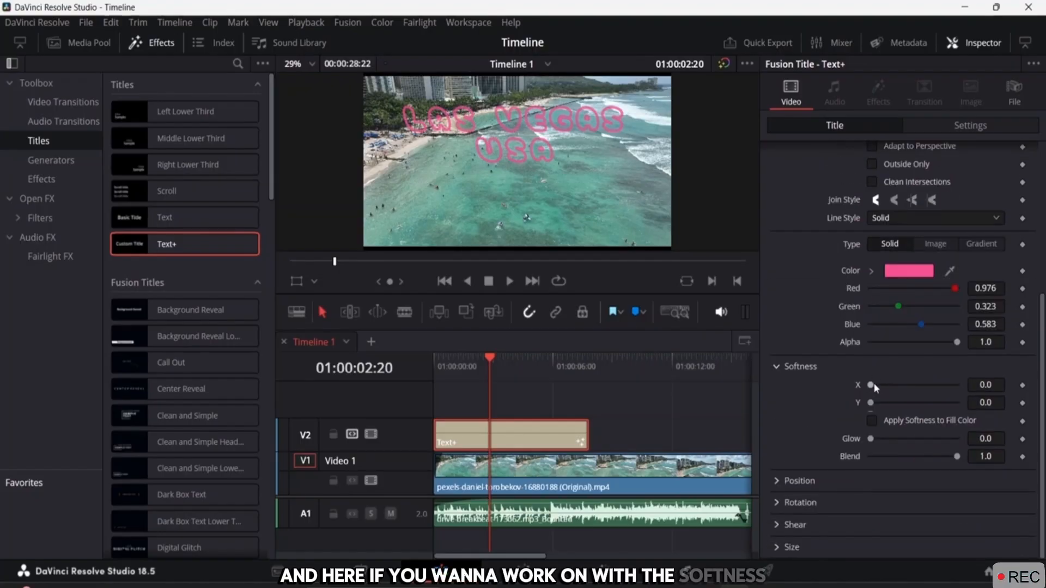
{"action": "left_click_drag", "start_coordinate": [871, 388], "coordinate": [921, 442]}
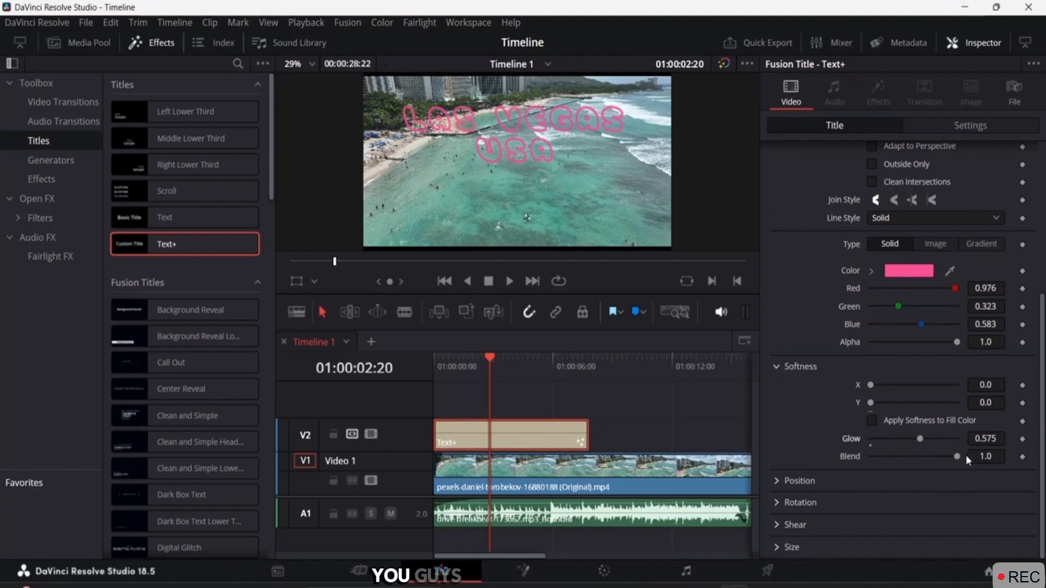
{"action": "left_click_drag", "start_coordinate": [957, 457], "coordinate": [947, 462]}
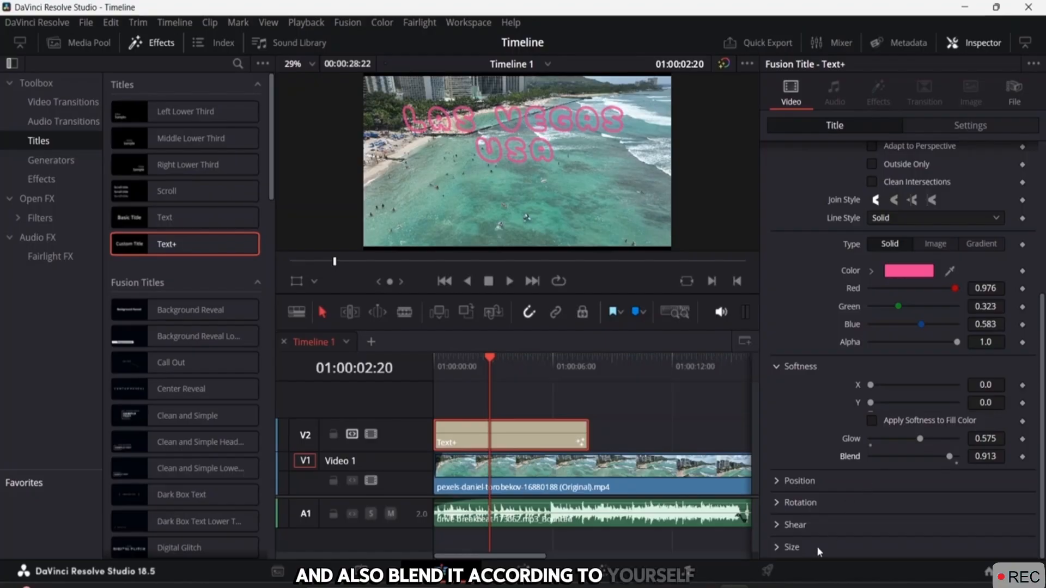
{"action": "left_click", "coordinate": [782, 366]}
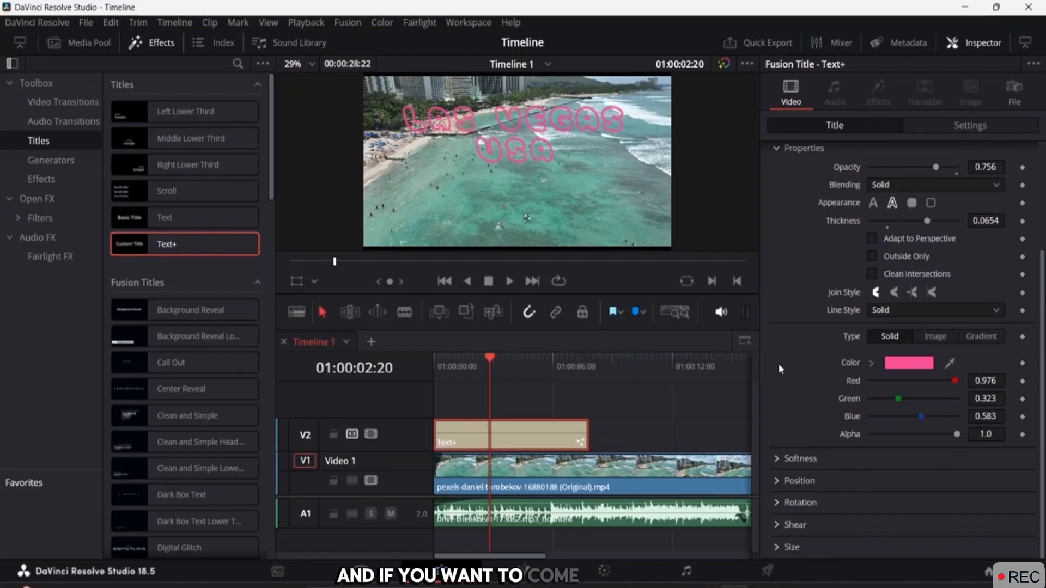
- Enlarge the shading element's size to about 1.142 in X and 1.22 in Y
{"action": "left_click", "coordinate": [779, 547]}
{"action": "scroll", "coordinate": [779, 548], "scroll_direction": "down", "scroll_amount": 1}
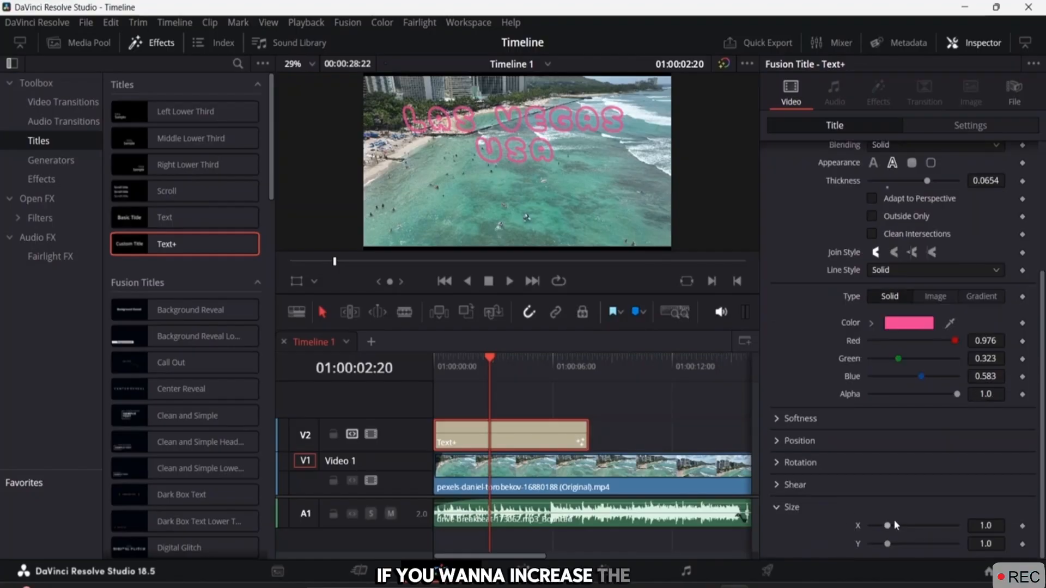
{"action": "left_click_drag", "start_coordinate": [887, 525], "coordinate": [888, 543]}
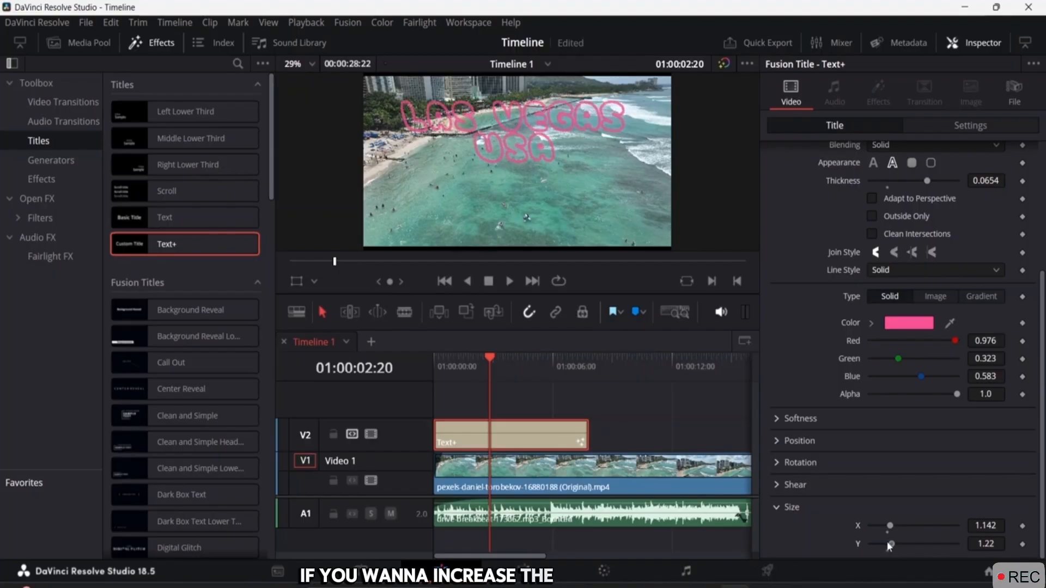
- Review the title's Image resolution options and its mask, motion blur and comment settings
{"action": "scroll", "coordinate": [954, 426], "scroll_direction": "up", "scroll_amount": 3}
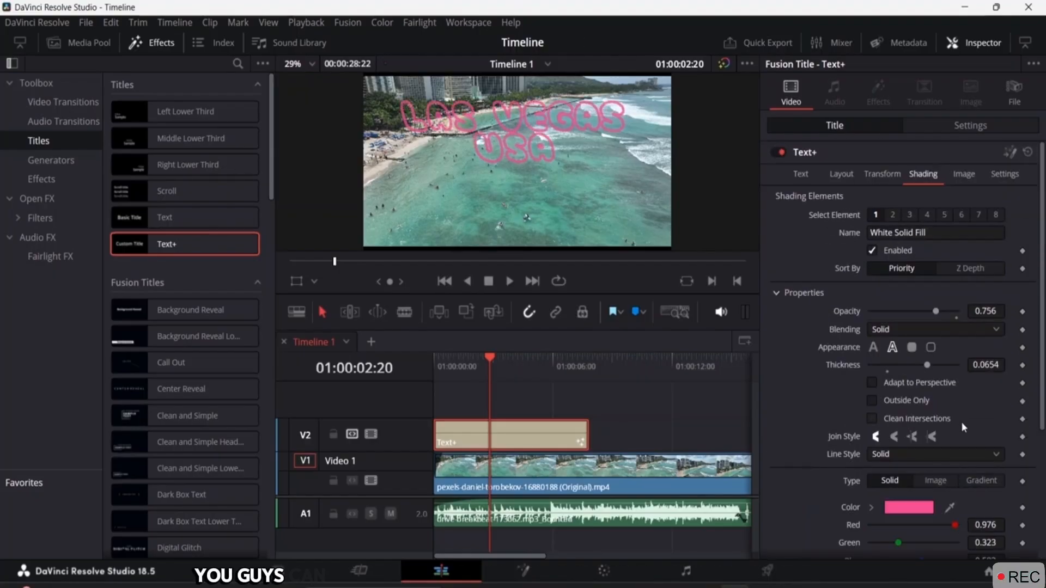
{"action": "left_click", "coordinate": [964, 175]}
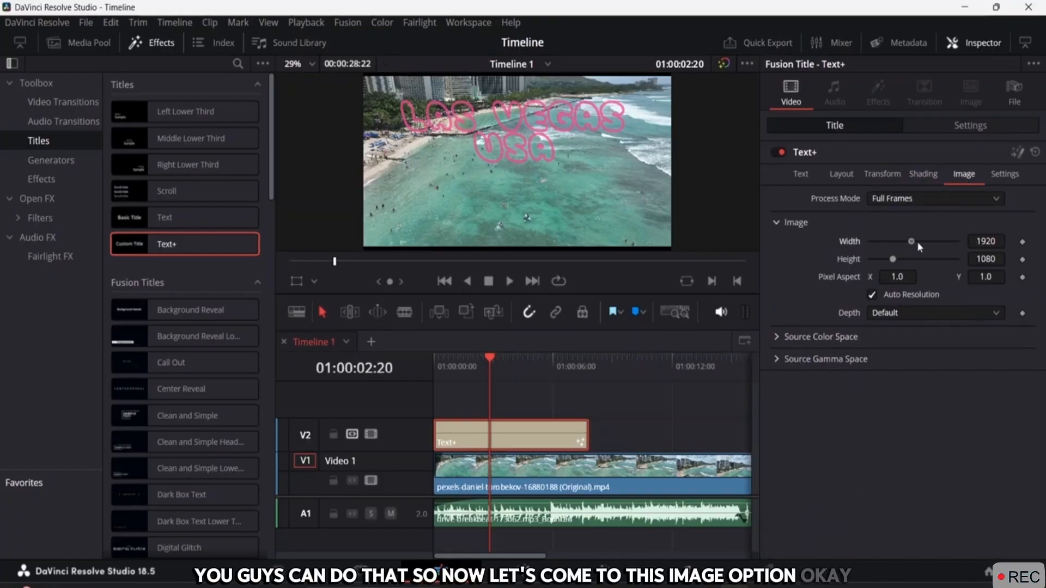
{"action": "left_click", "coordinate": [912, 242]}
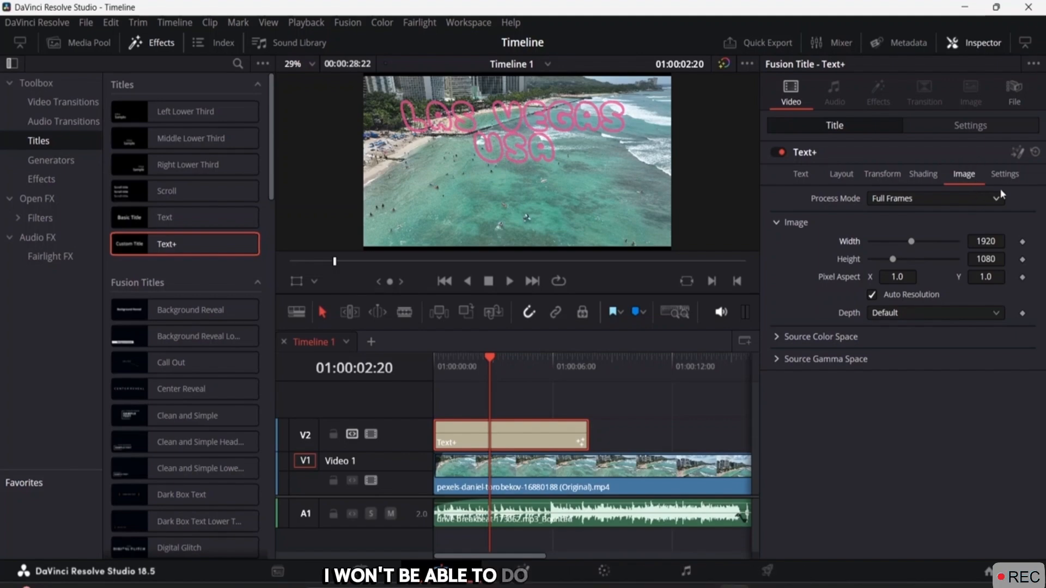
{"action": "left_click", "coordinate": [1005, 176]}
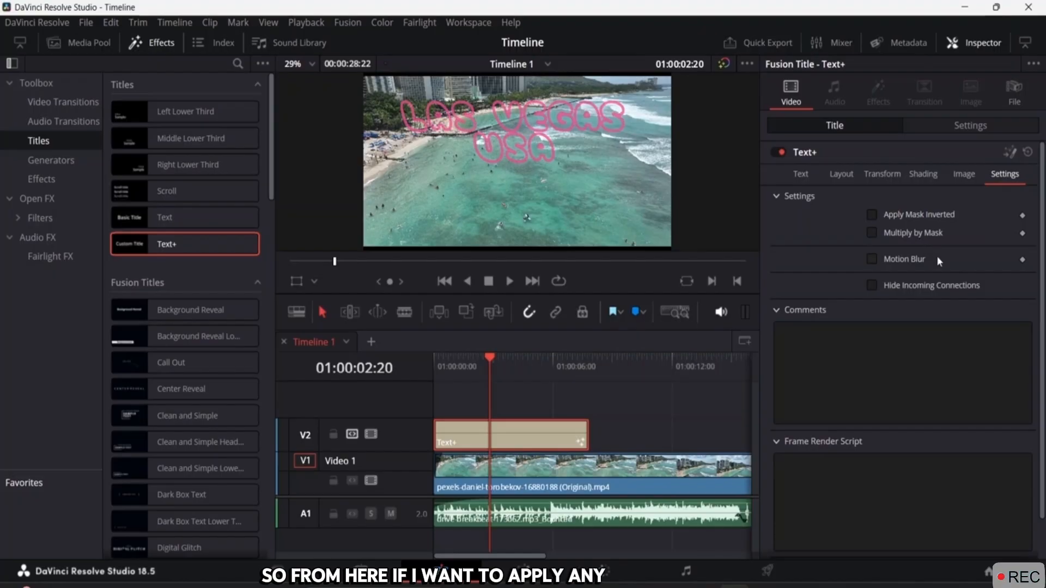
{"action": "scroll", "coordinate": [920, 305], "scroll_direction": "down", "scroll_amount": 2}
{"action": "scroll", "coordinate": [904, 343], "scroll_direction": "up", "scroll_amount": 2}
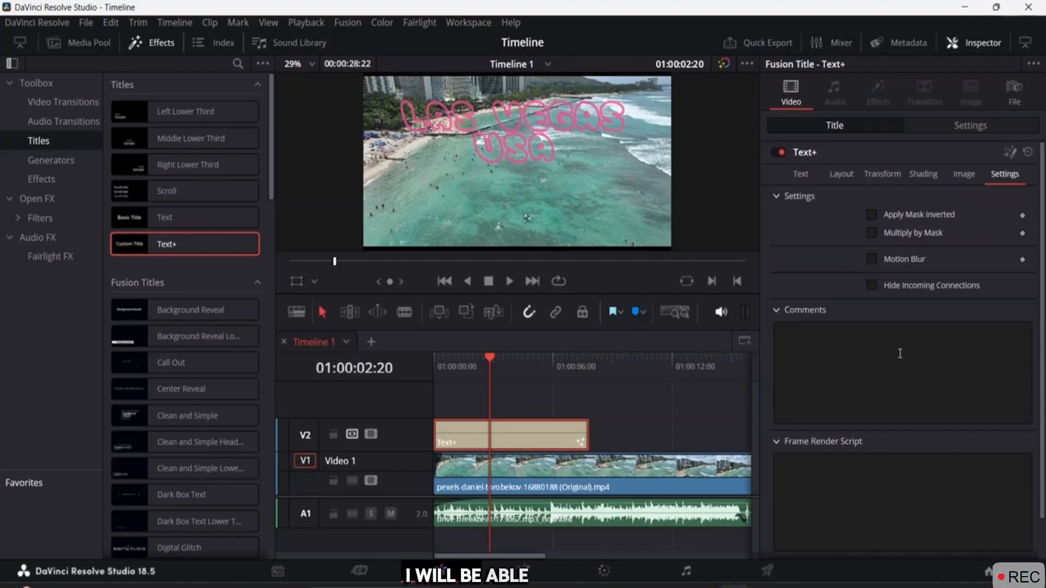
- Examine the title clip's transform, cropping, composite, speed and stabilization settings, comparing them with the Text+ settings
{"action": "left_click", "coordinate": [969, 125]}
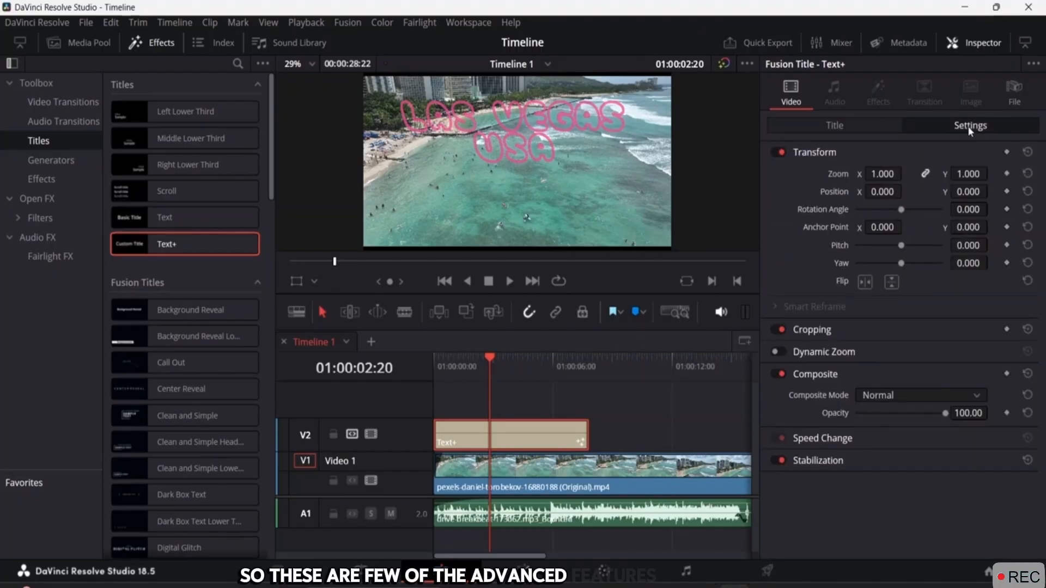
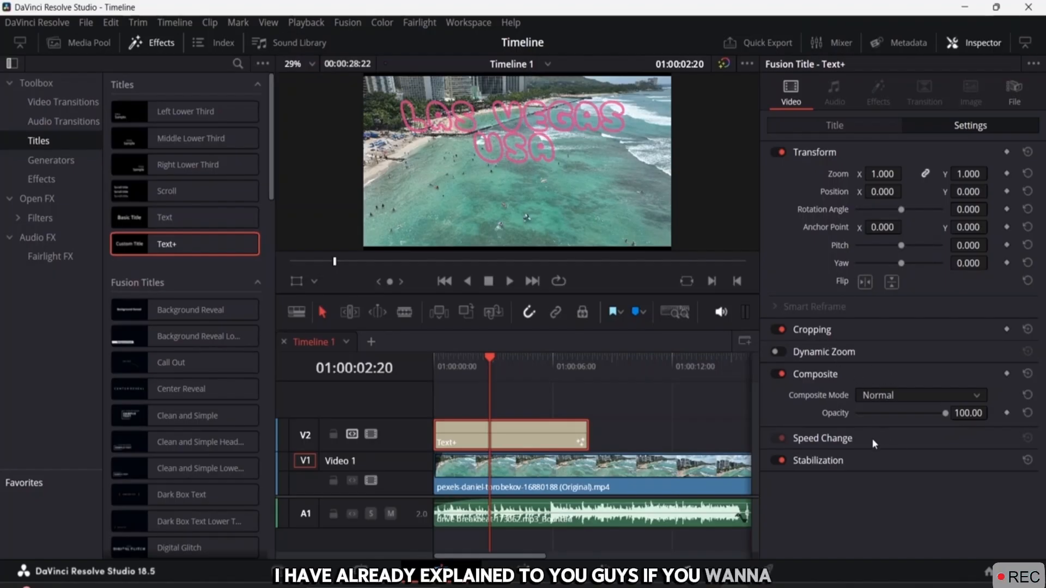
{"action": "left_click", "coordinate": [854, 128]}
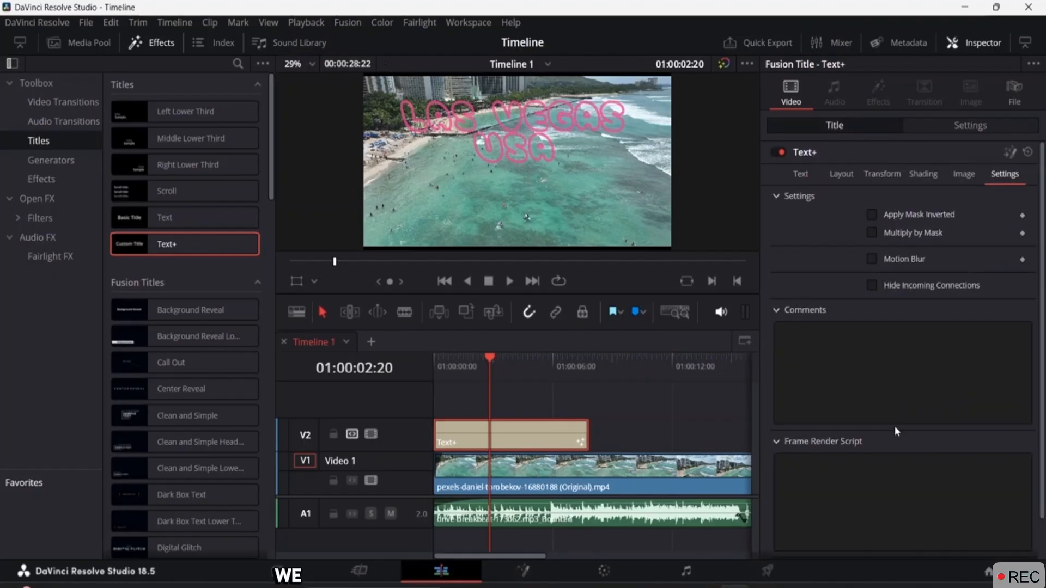
{"action": "scroll", "coordinate": [888, 403], "scroll_direction": "down", "scroll_amount": 1}
{"action": "scroll", "coordinate": [893, 354], "scroll_direction": "up", "scroll_amount": 1}
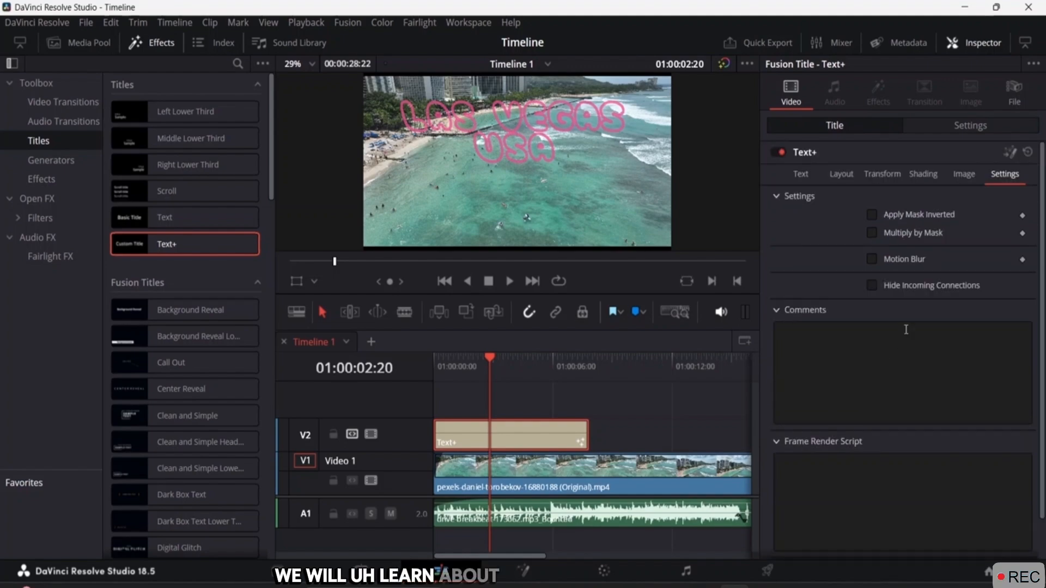
{"action": "left_click", "coordinate": [981, 125]}
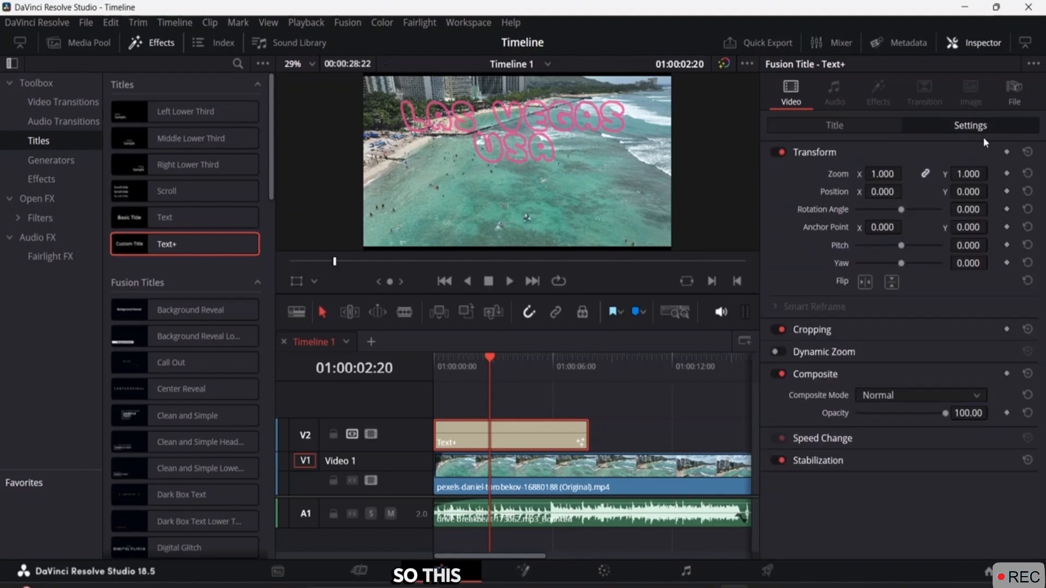
- Shift the Text+ clip to start slightly after the beginning of the video, and play the timeline from the start past the title's end
{"action": "left_click_drag", "start_coordinate": [479, 355], "coordinate": [432, 357]}
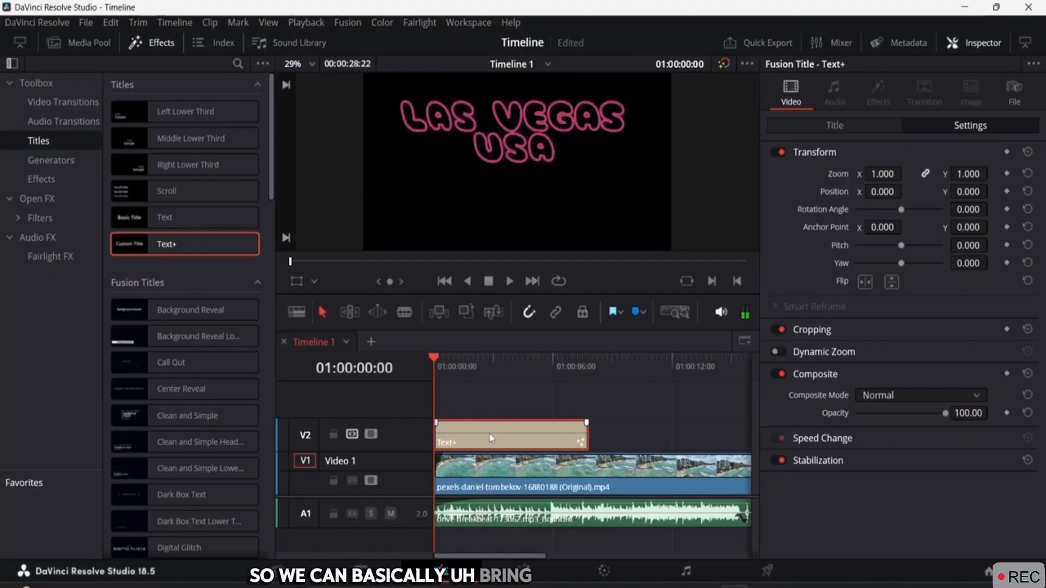
{"action": "left_click_drag", "start_coordinate": [490, 435], "coordinate": [514, 433]}
{"action": "key", "text": "space"}
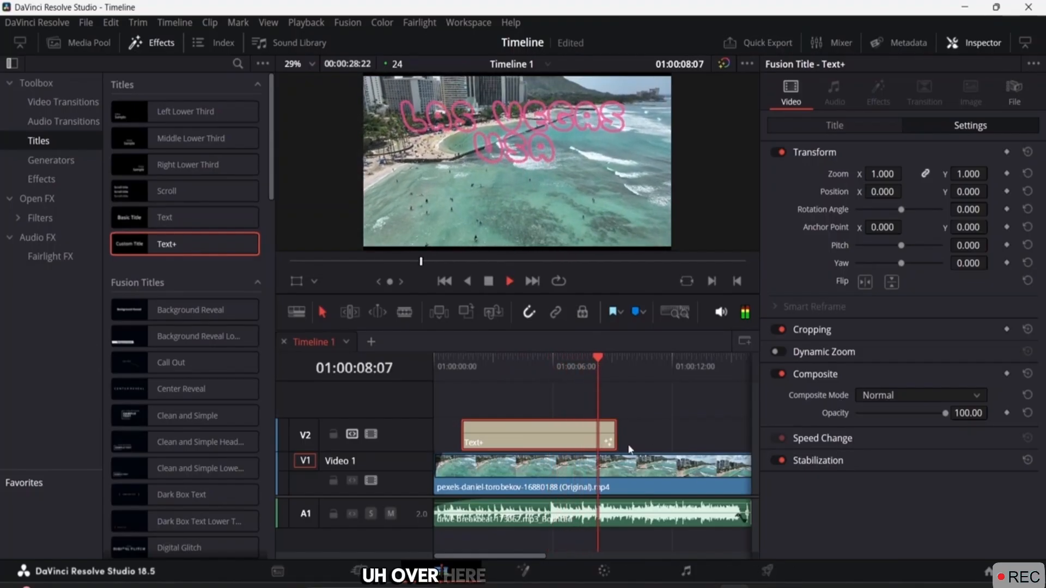
{"action": "key", "text": "space"}
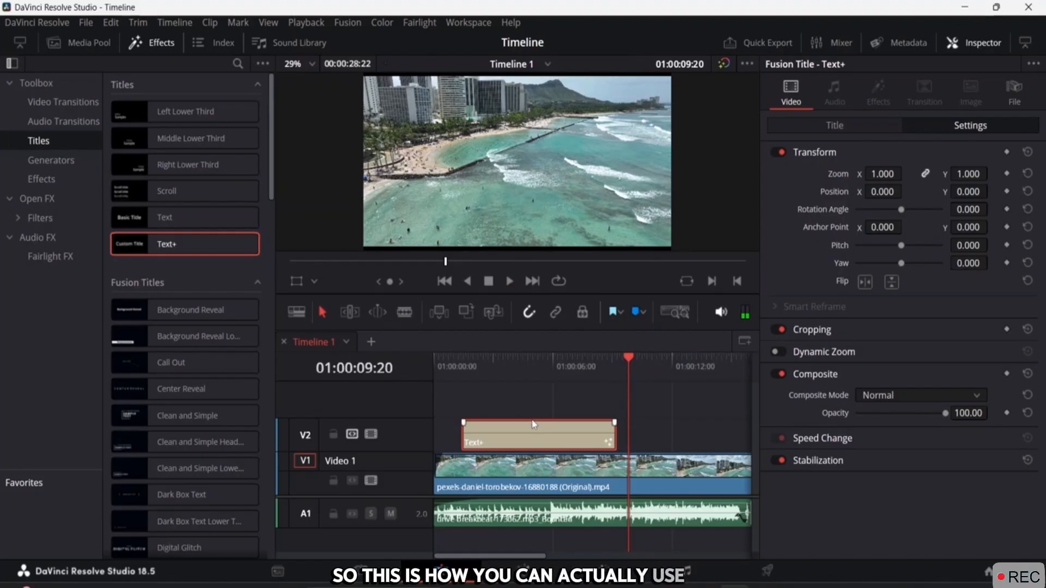
- Browse the Fusion Titles presets and preview animated ones such as Clean and Simple and its lower third
{"action": "scroll", "coordinate": [182, 324], "scroll_direction": "down", "scroll_amount": 8}
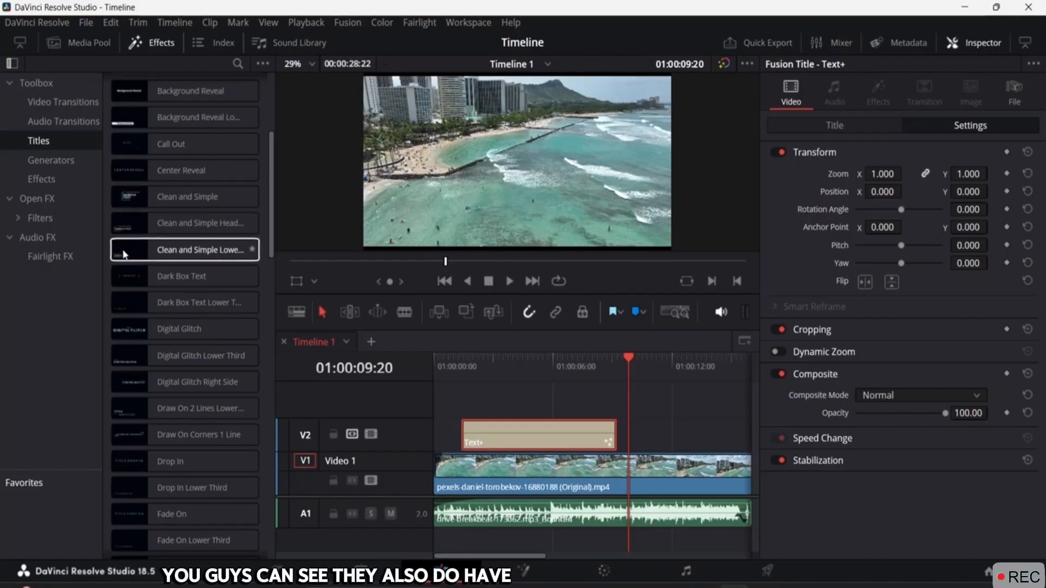
{"action": "left_click", "coordinate": [135, 257]}
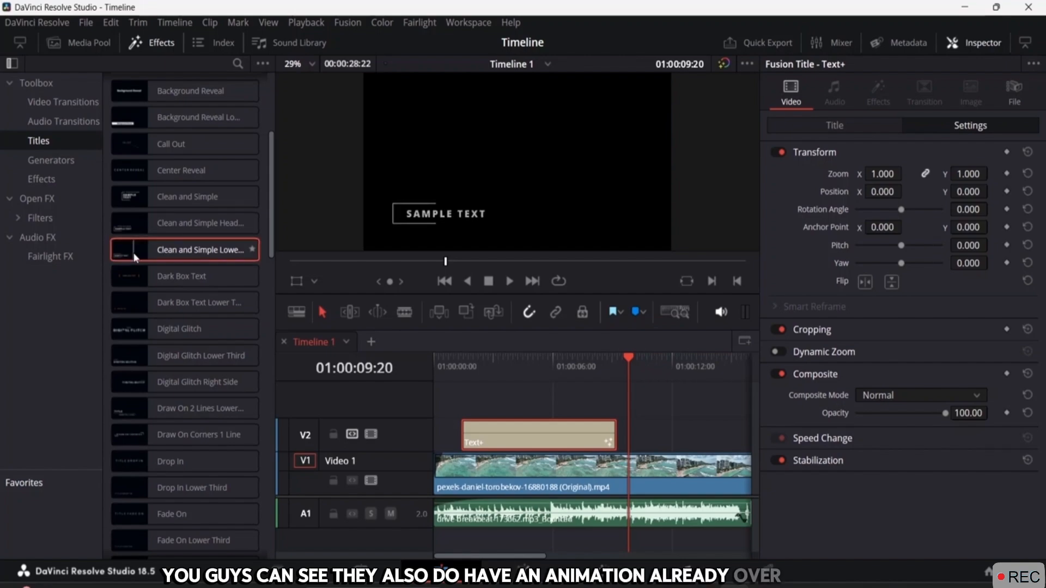
{"action": "left_click", "coordinate": [141, 196]}
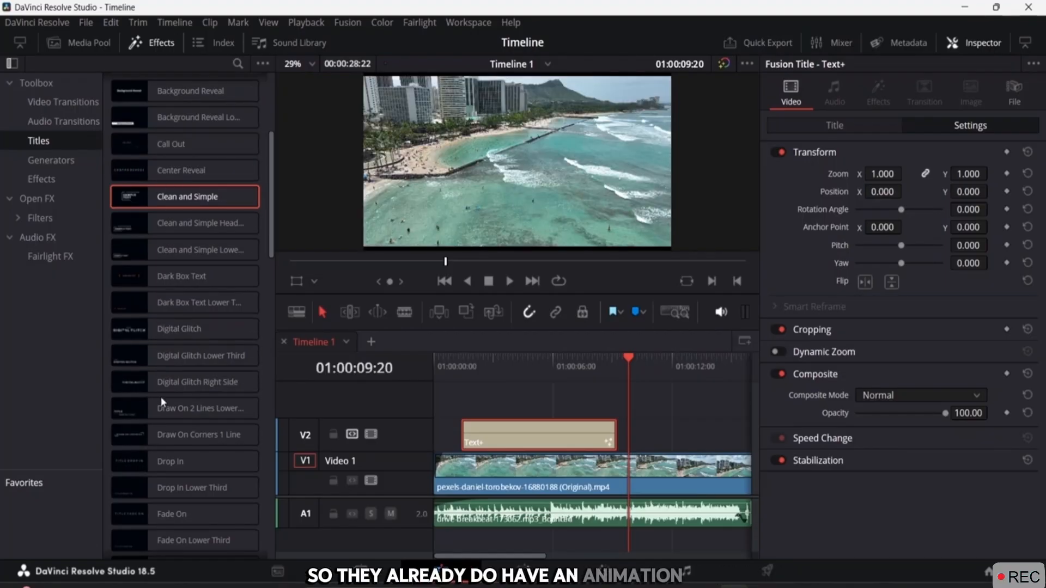
{"action": "scroll", "coordinate": [159, 414], "scroll_direction": "down", "scroll_amount": 10}
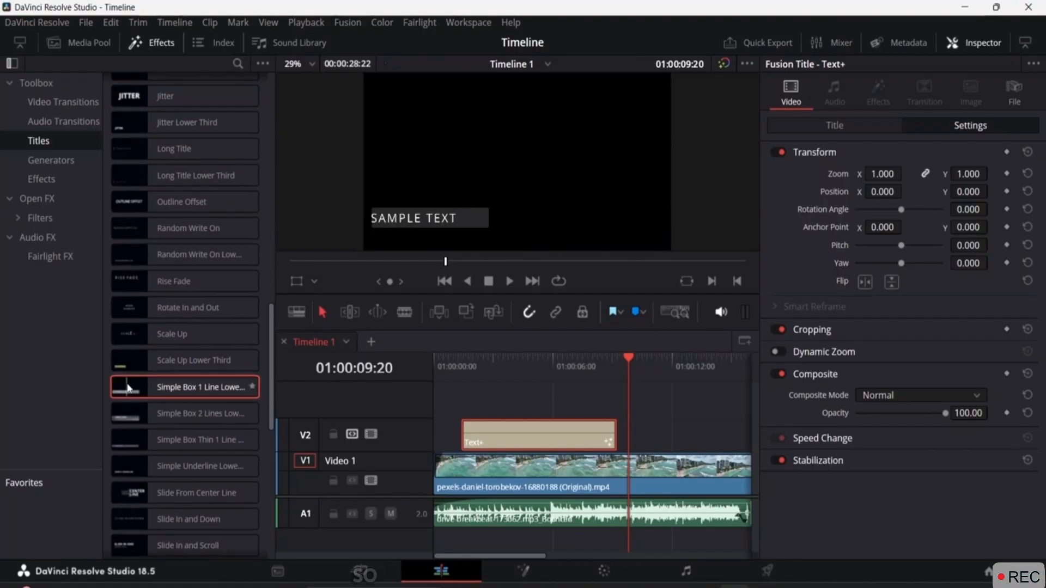
- Add the Simple Box 1 Line Lower Third title to track V2, shortly after the end of the Text+ clip
{"action": "left_click_drag", "start_coordinate": [128, 388], "coordinate": [642, 438]}
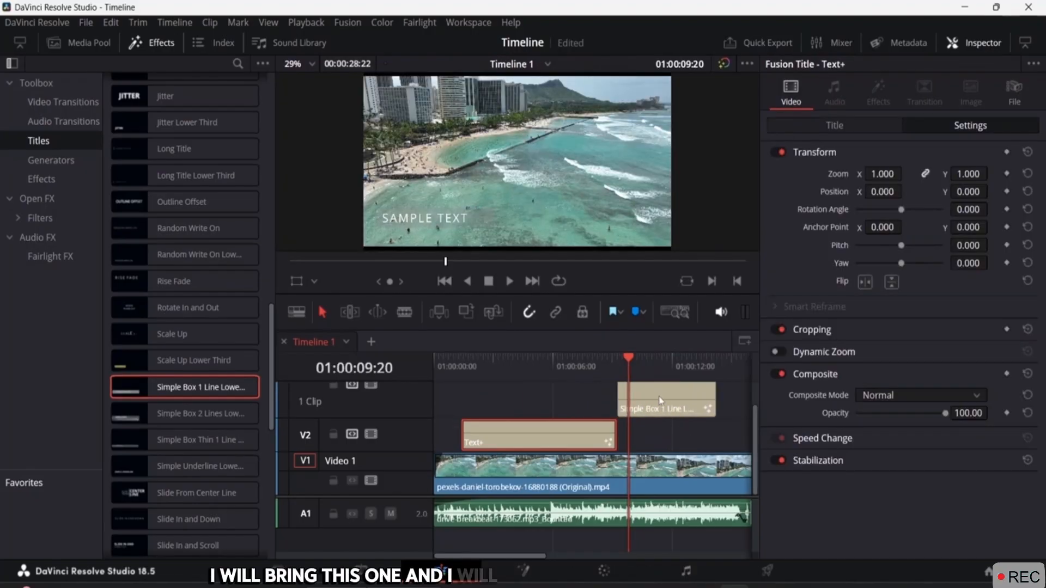
{"action": "left_click_drag", "start_coordinate": [661, 400], "coordinate": [691, 444]}
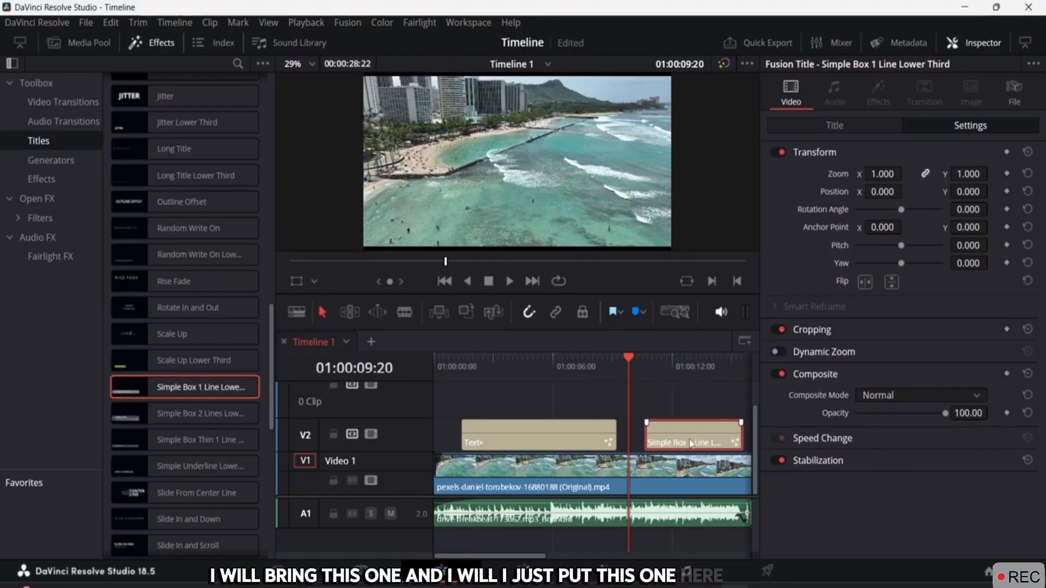
- Replace the lower third's sample text with "THE VIBE" and set its Open Sans font style to Extrabold
{"action": "left_click", "coordinate": [845, 127]}
{"action": "left_click", "coordinate": [836, 207]}
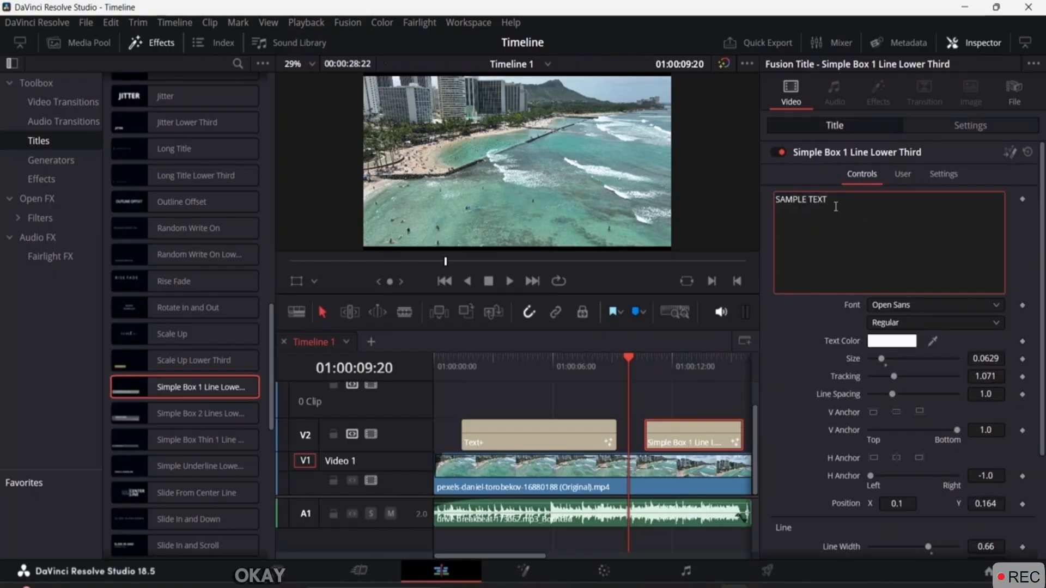
{"action": "key", "text": "BackSpace"}
{"action": "key", "text": "BackSpace"}
{"action": "key", "text": "BackSpace"}
{"action": "key", "text": "BackSpace"}
{"action": "key", "text": "BackSpace"}
{"action": "key", "text": "BackSpace"}
{"action": "key", "text": "BackSpace"}
{"action": "key", "text": "BackSpace"}
{"action": "key", "text": "BackSpace"}
{"action": "key", "text": "BackSpace"}
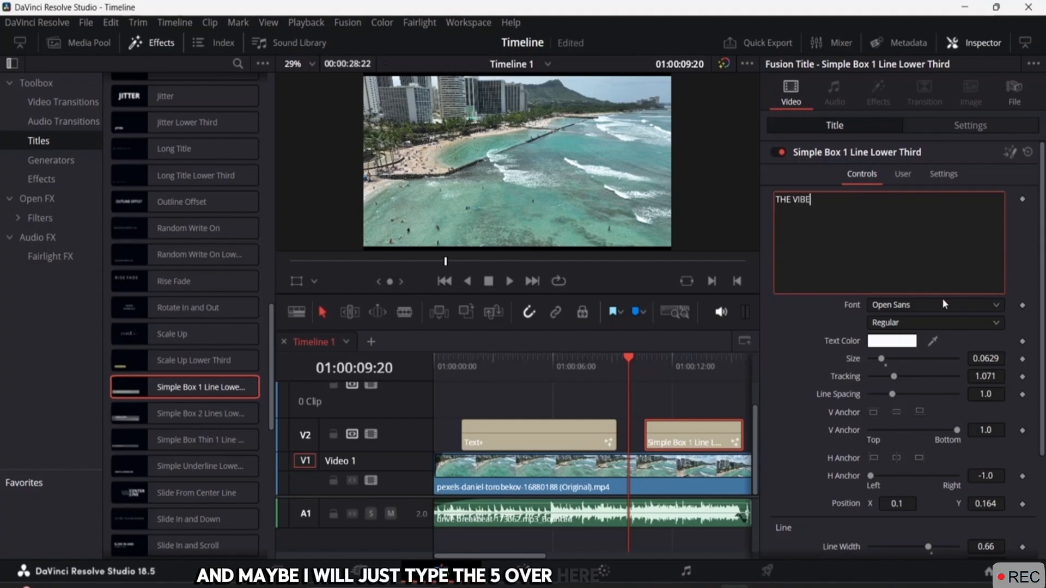
{"action": "left_click", "coordinate": [995, 326]}
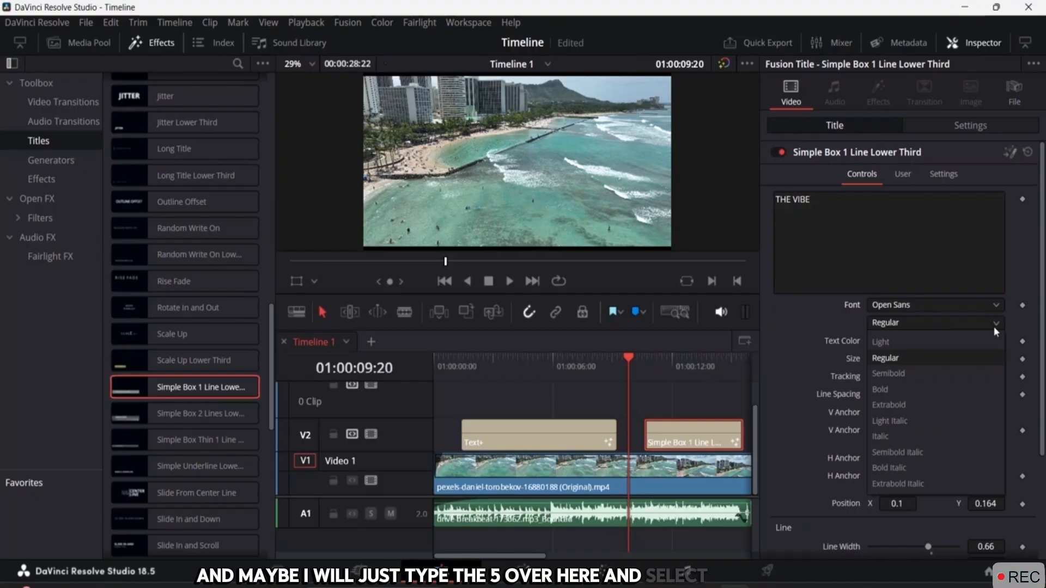
{"action": "left_click", "coordinate": [926, 402]}
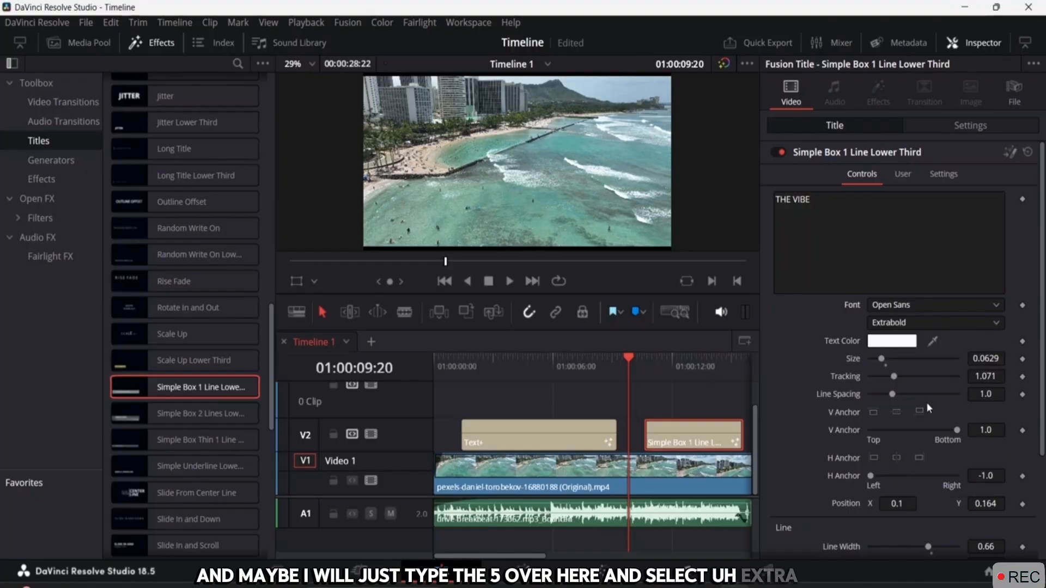
- Set the lower third's text color to the saved custom green, #58ffb4
{"action": "left_click", "coordinate": [903, 347]}
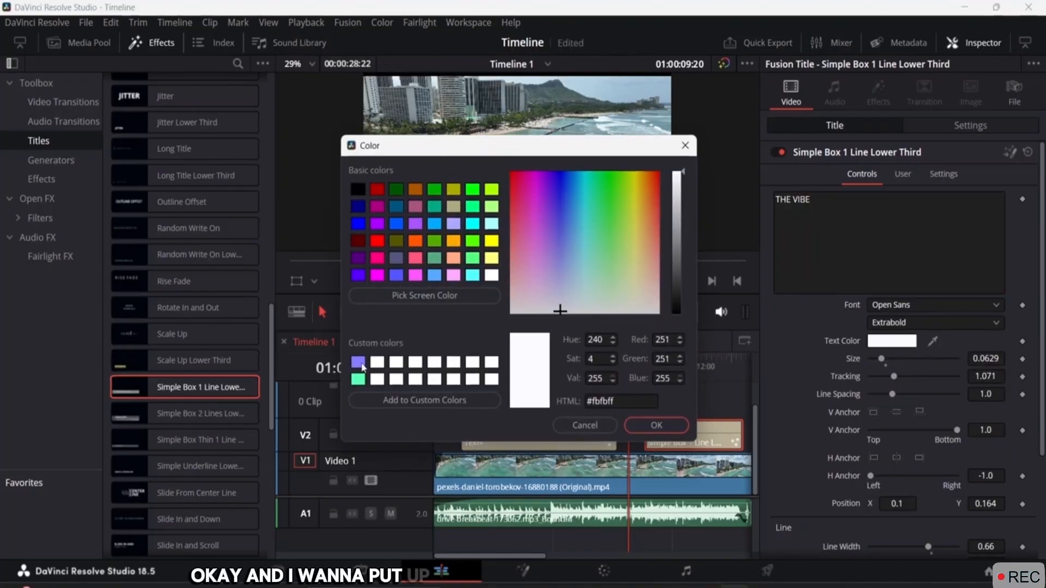
{"action": "left_click", "coordinate": [359, 382]}
{"action": "left_click", "coordinate": [672, 426]}
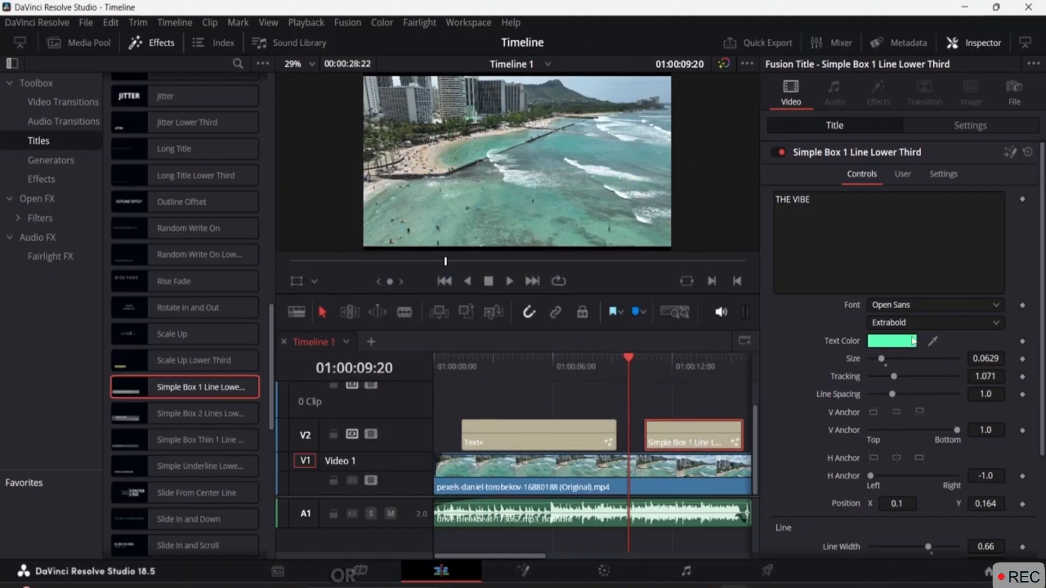
- Set the lower third's text color to the dark red basic color, #550000
{"action": "left_click", "coordinate": [892, 341]}
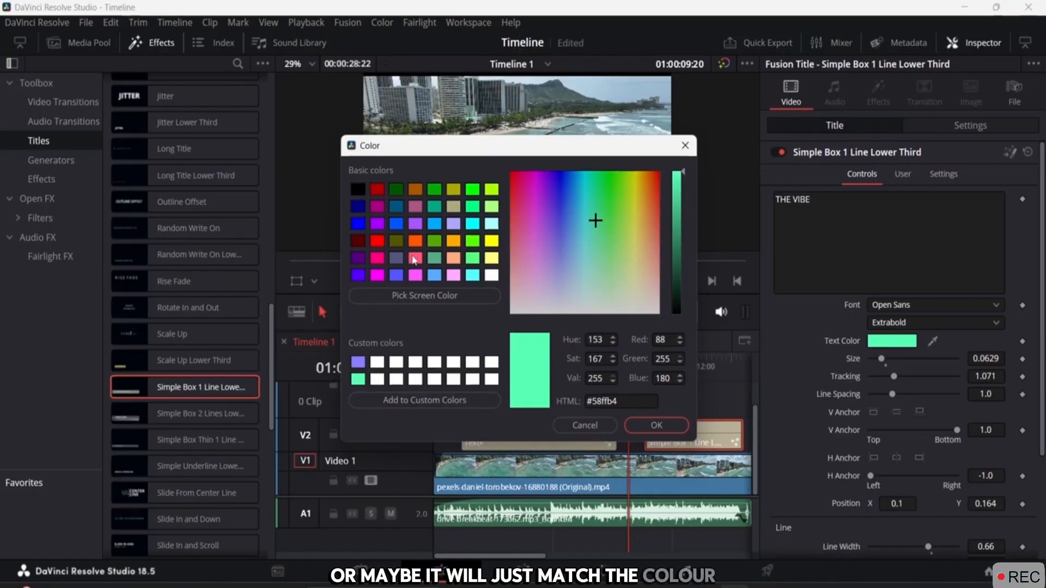
{"action": "left_click", "coordinate": [358, 242]}
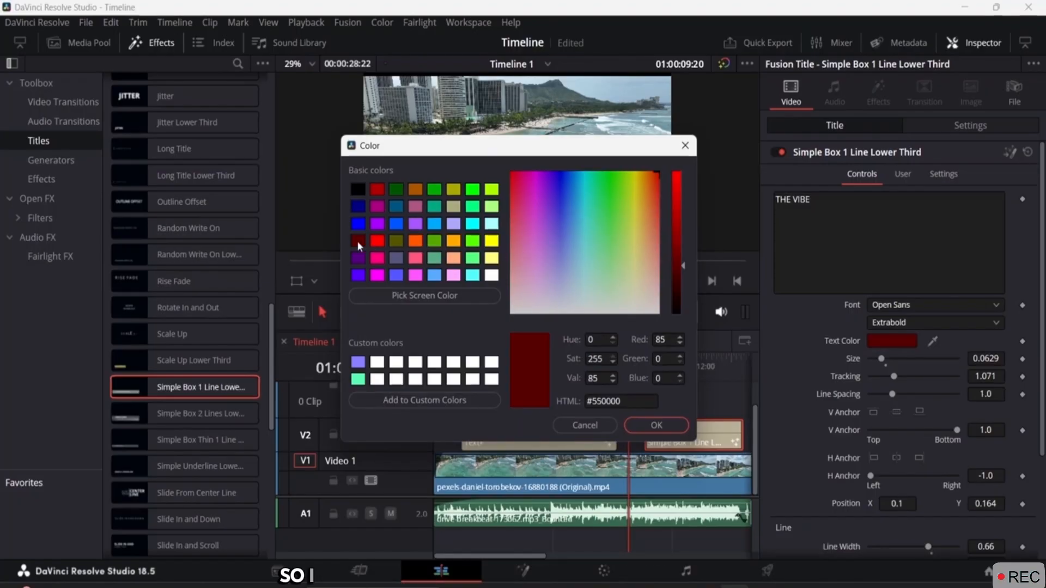
{"action": "left_click", "coordinate": [662, 424]}
- With the playhead on the lower third at 01:00:12:06, set its text size to 0.1496 and vertical anchor to -0.3
{"action": "left_click_drag", "start_coordinate": [628, 355], "coordinate": [677, 368]}
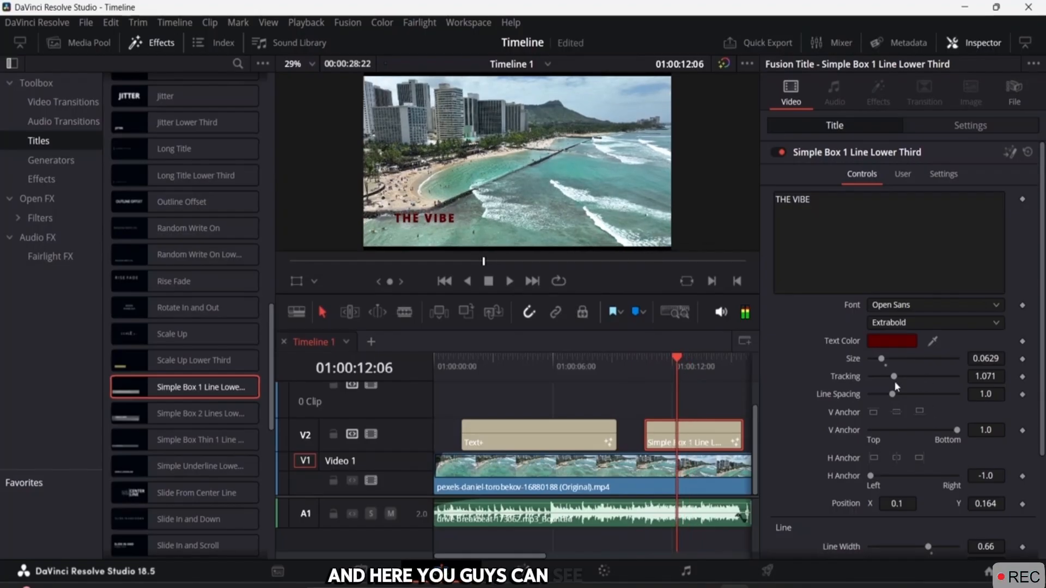
{"action": "mouse_move", "coordinate": [886, 364]}
{"action": "left_mouse_down"}
{"action": "mouse_move", "coordinate": [910, 361]}
{"action": "mouse_move", "coordinate": [896, 362]}
{"action": "left_mouse_up"}
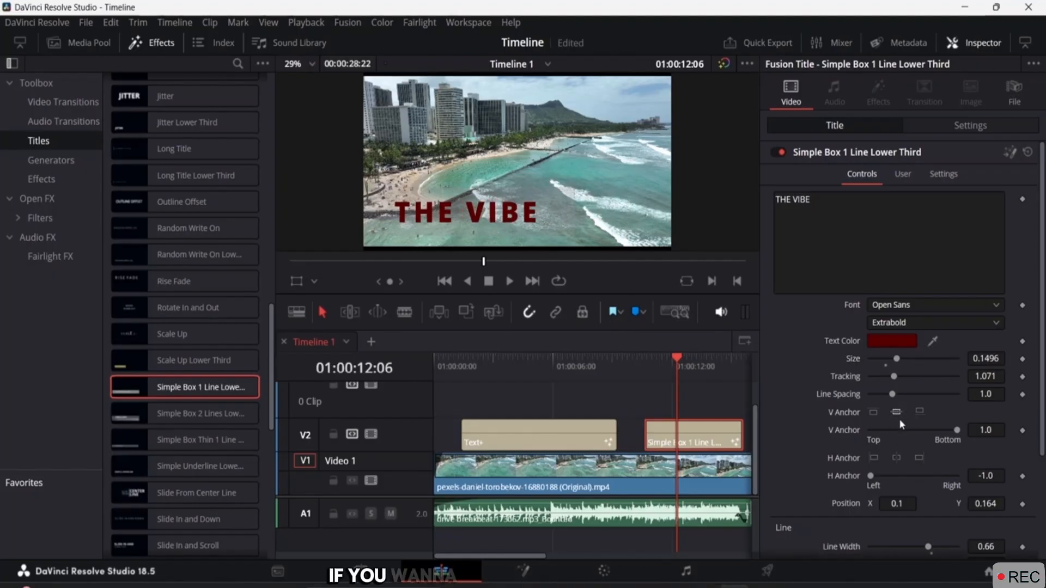
{"action": "left_click_drag", "start_coordinate": [958, 431], "coordinate": [906, 431]}
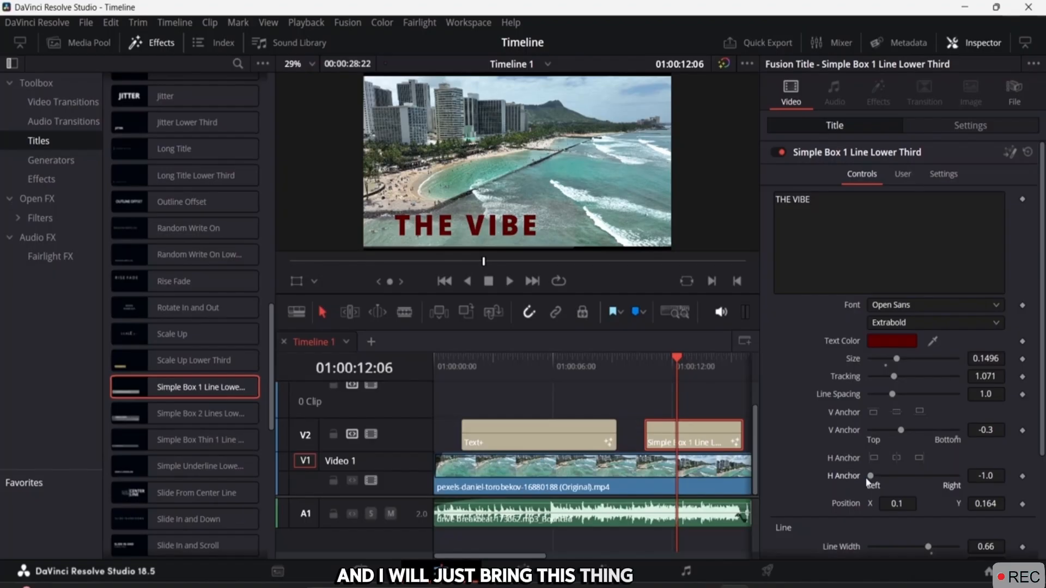
{"action": "left_click_drag", "start_coordinate": [871, 476], "coordinate": [817, 481]}
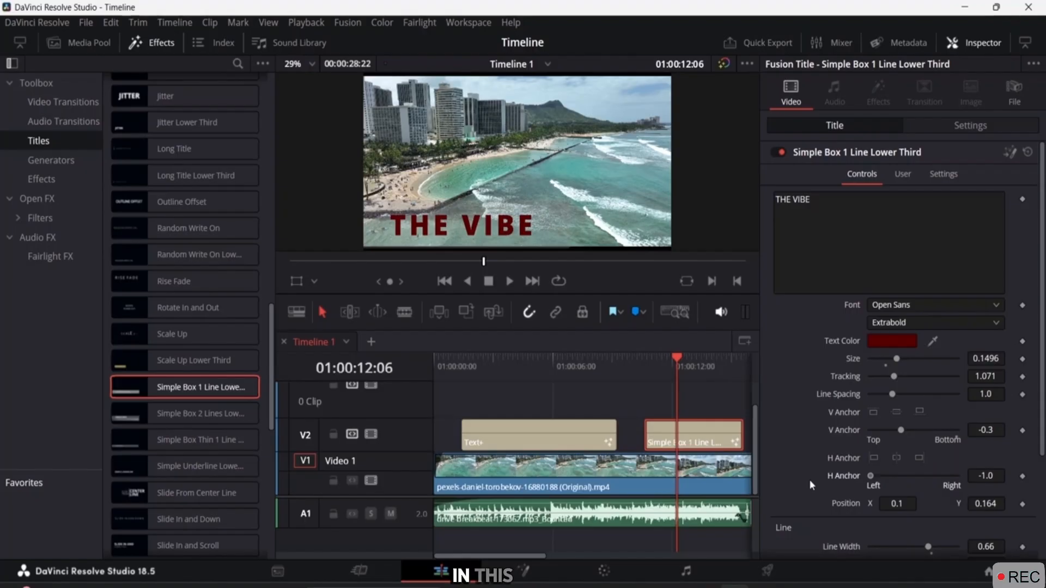
- Reduce the line width of the box behind THE VIBE to -0.062
{"action": "scroll", "coordinate": [923, 505], "scroll_direction": "down", "scroll_amount": 3}
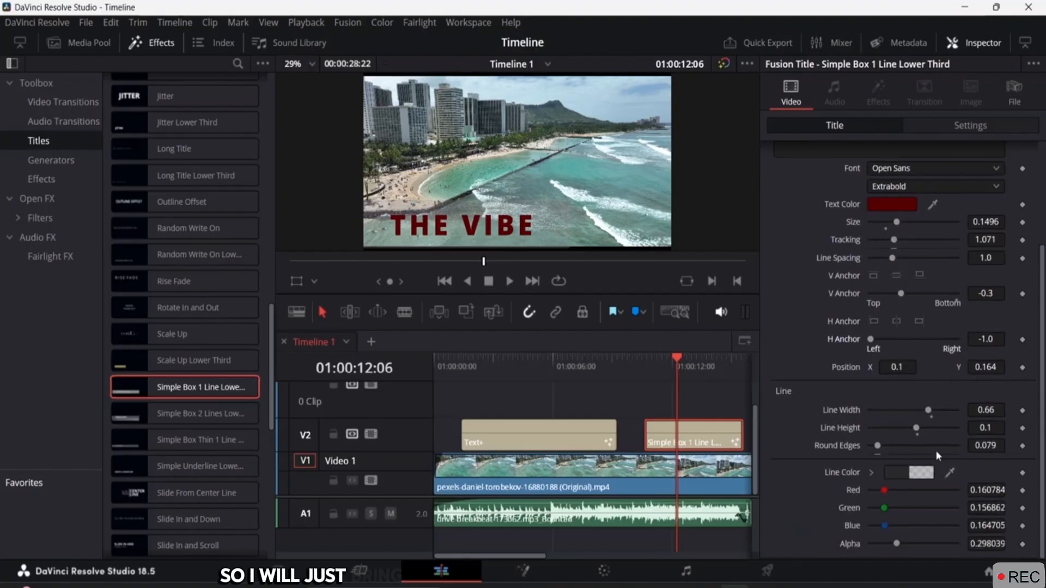
{"action": "left_click_drag", "start_coordinate": [929, 410], "coordinate": [884, 410]}
{"action": "mouse_move", "coordinate": [935, 443]}
{"action": "left_mouse_down"}
{"action": "mouse_move", "coordinate": [921, 447]}
{"action": "mouse_move", "coordinate": [897, 411]}
{"action": "left_mouse_up"}
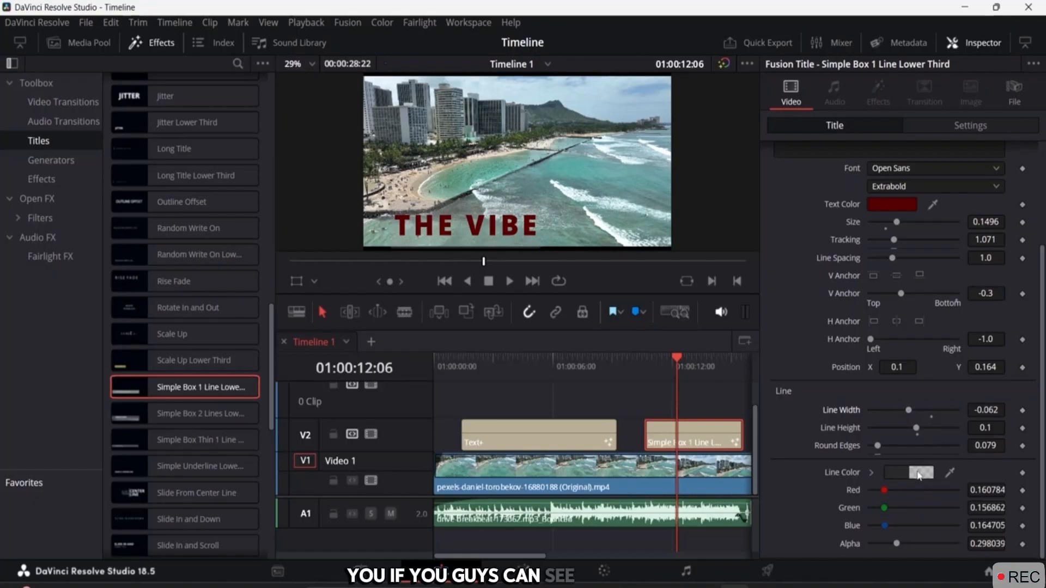
- Change the line color of the box behind THE VIBE to dark blue, #090b2a
{"action": "left_click", "coordinate": [894, 476]}
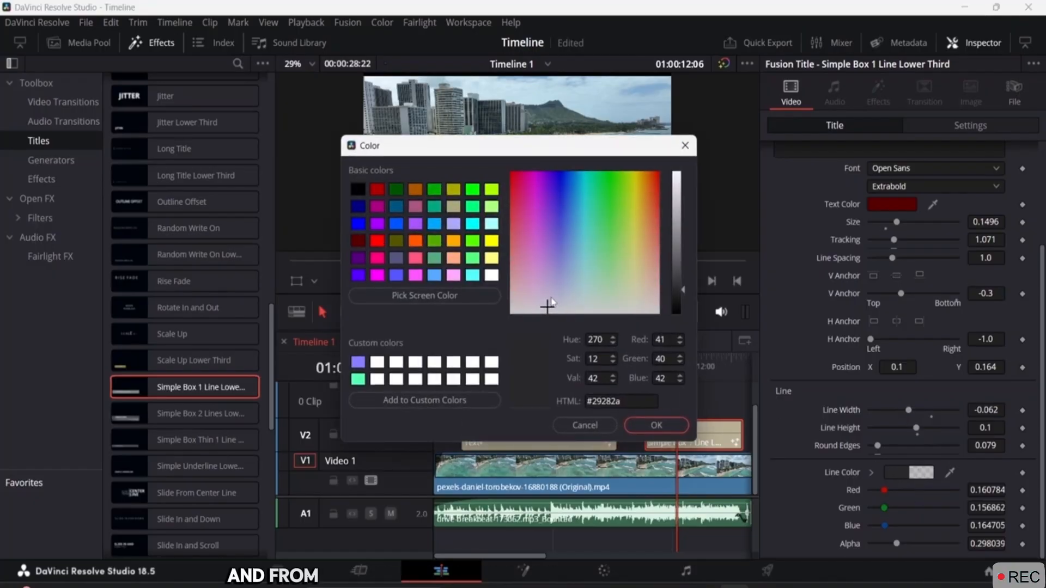
{"action": "left_click_drag", "start_coordinate": [547, 304], "coordinate": [561, 202]}
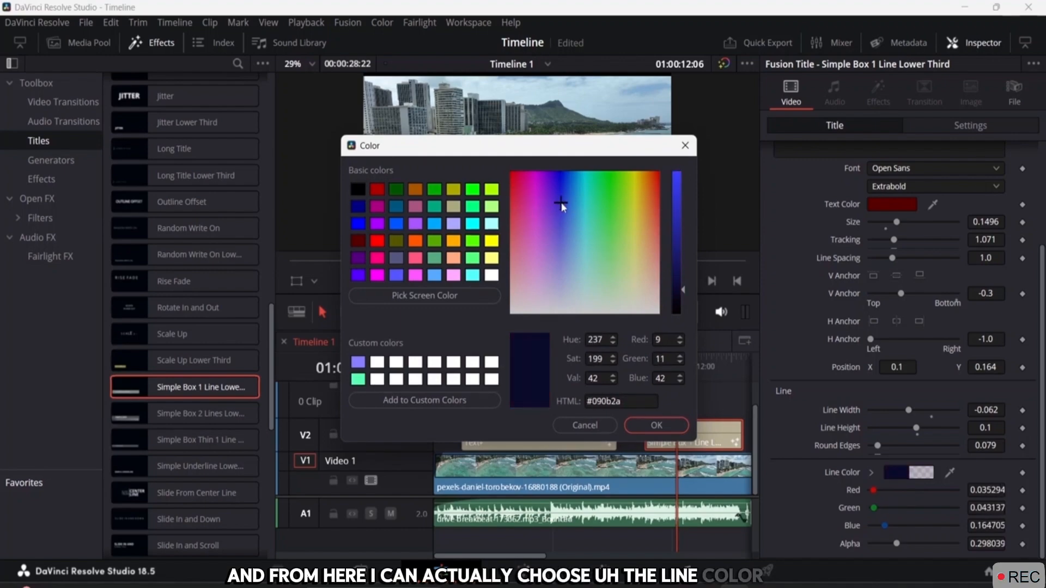
{"action": "left_click", "coordinate": [650, 431]}
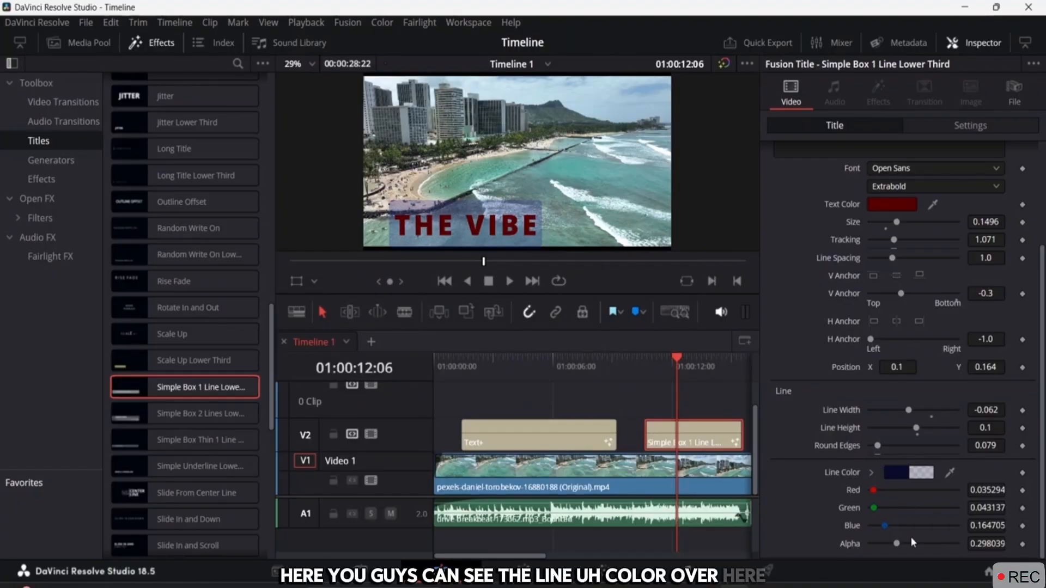
- Examine the lower third's text and line controls along with its User and Settings options
{"action": "scroll", "coordinate": [962, 290], "scroll_direction": "up", "scroll_amount": 3}
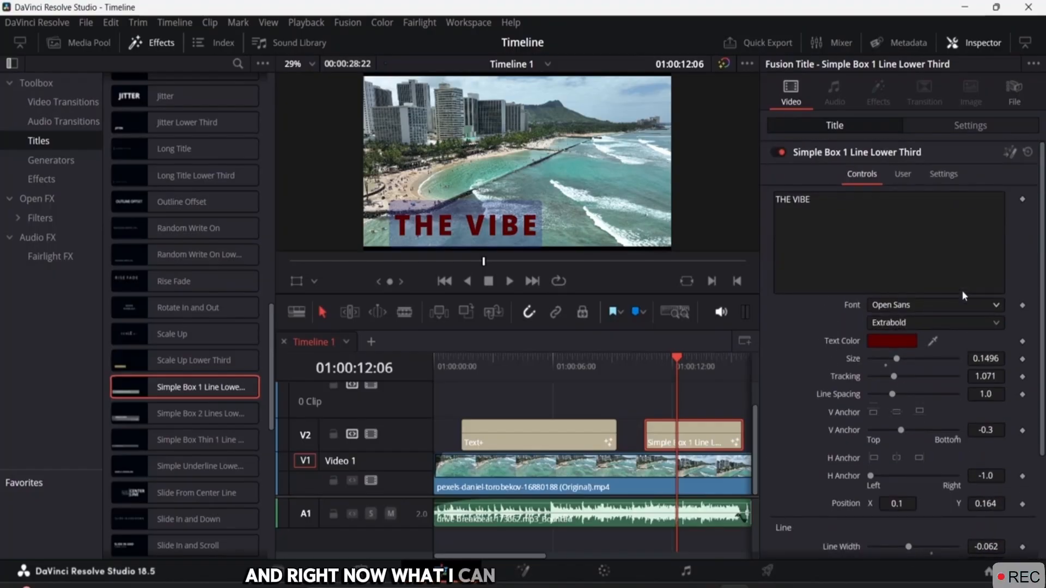
{"action": "scroll", "coordinate": [962, 290], "scroll_direction": "down", "scroll_amount": 3}
{"action": "scroll", "coordinate": [963, 289], "scroll_direction": "up", "scroll_amount": 5}
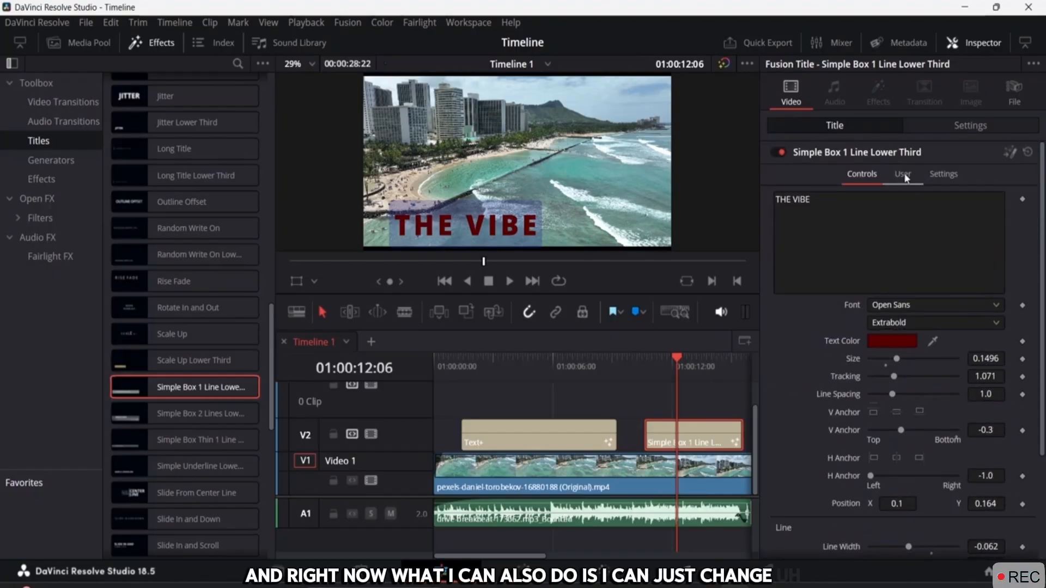
{"action": "left_click", "coordinate": [904, 172]}
{"action": "left_click", "coordinate": [942, 172]}
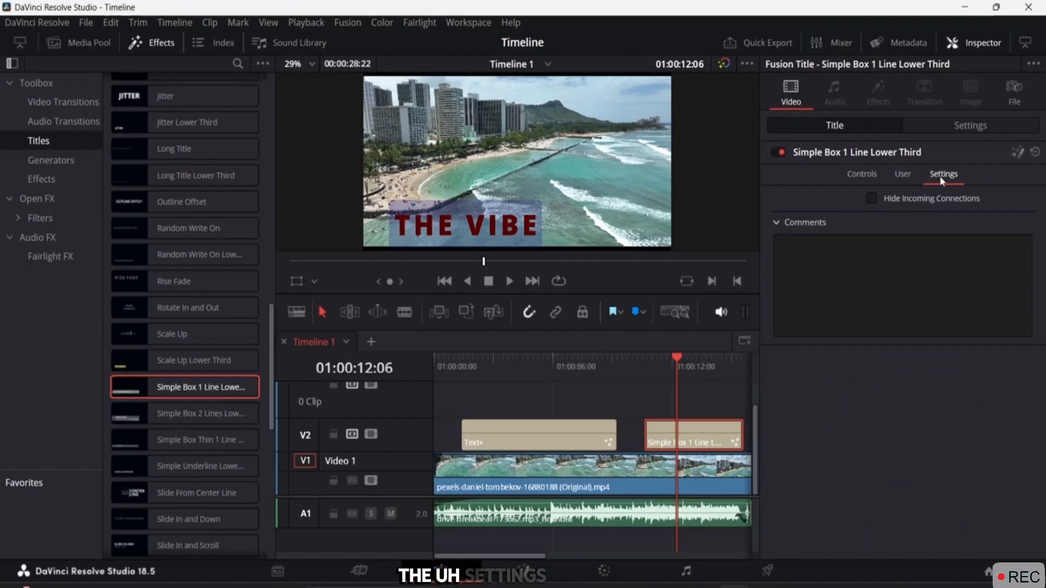
{"action": "left_click", "coordinate": [866, 175]}
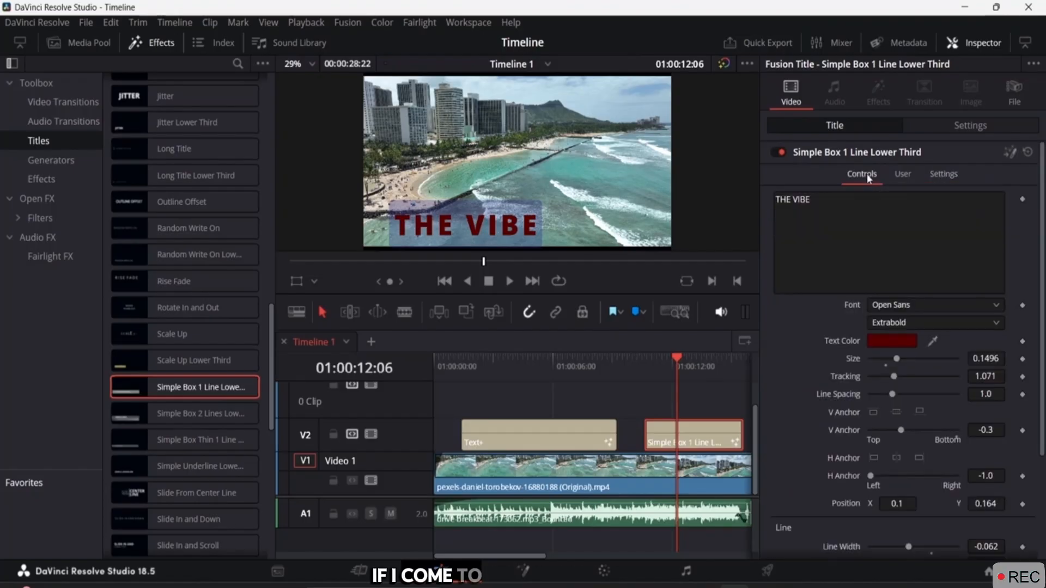
{"action": "scroll", "coordinate": [943, 378], "scroll_direction": "down", "scroll_amount": 4}
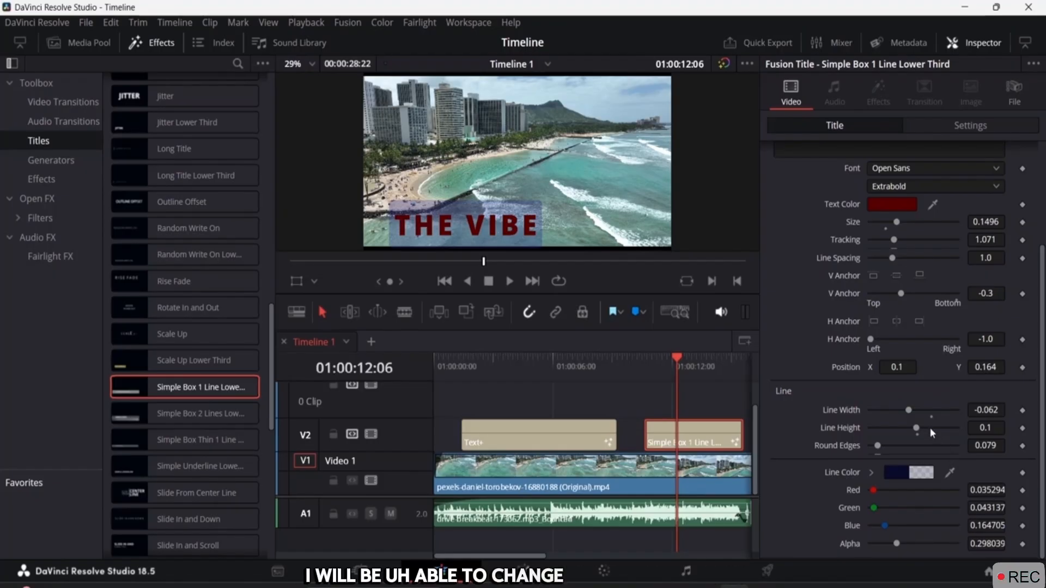
{"action": "scroll", "coordinate": [903, 390], "scroll_direction": "up", "scroll_amount": 5}
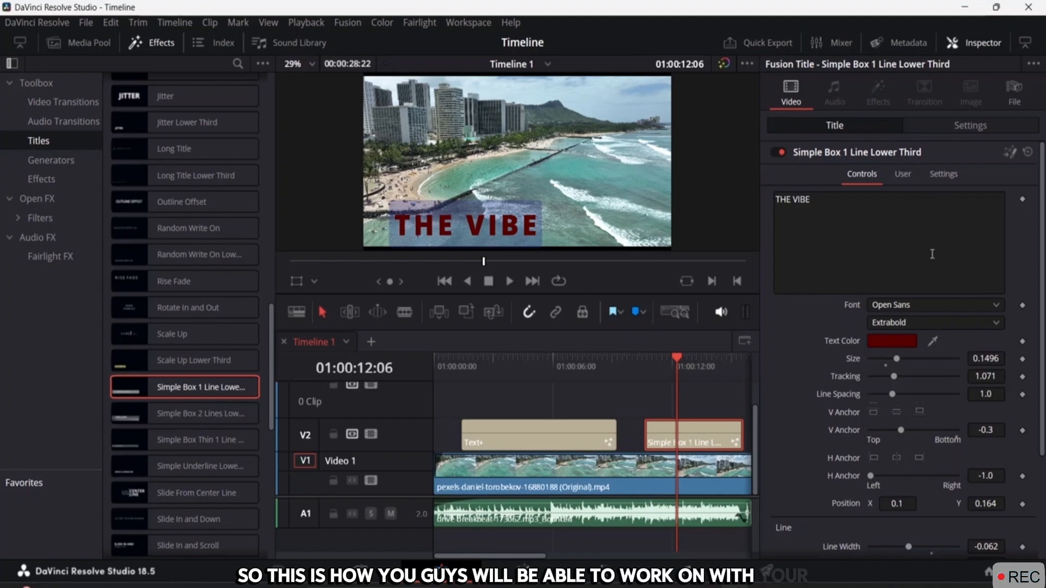
{"action": "scroll", "coordinate": [214, 229], "scroll_direction": "up", "scroll_amount": 10}
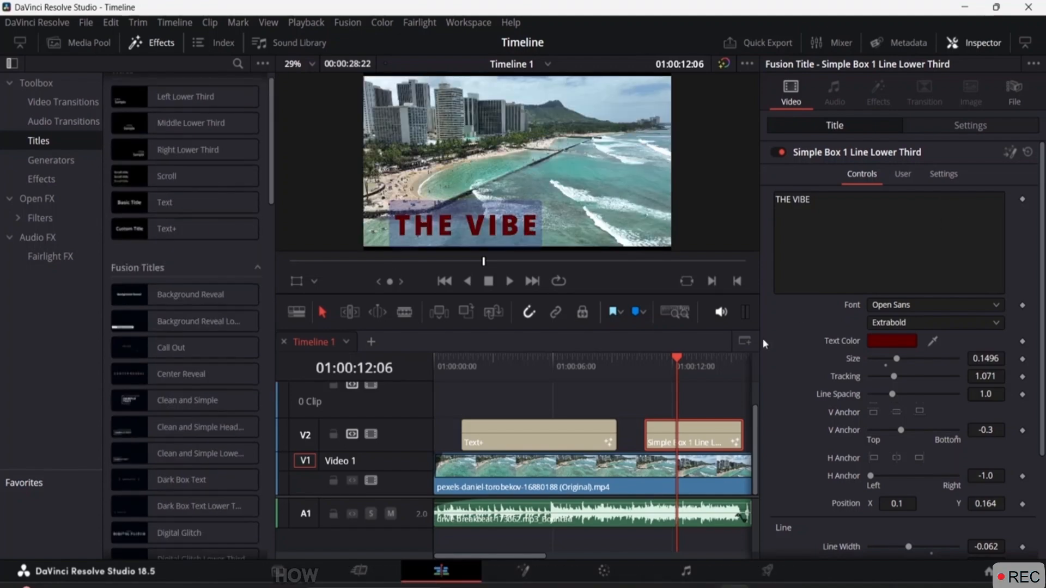
{"action": "left_click", "coordinate": [904, 178]}
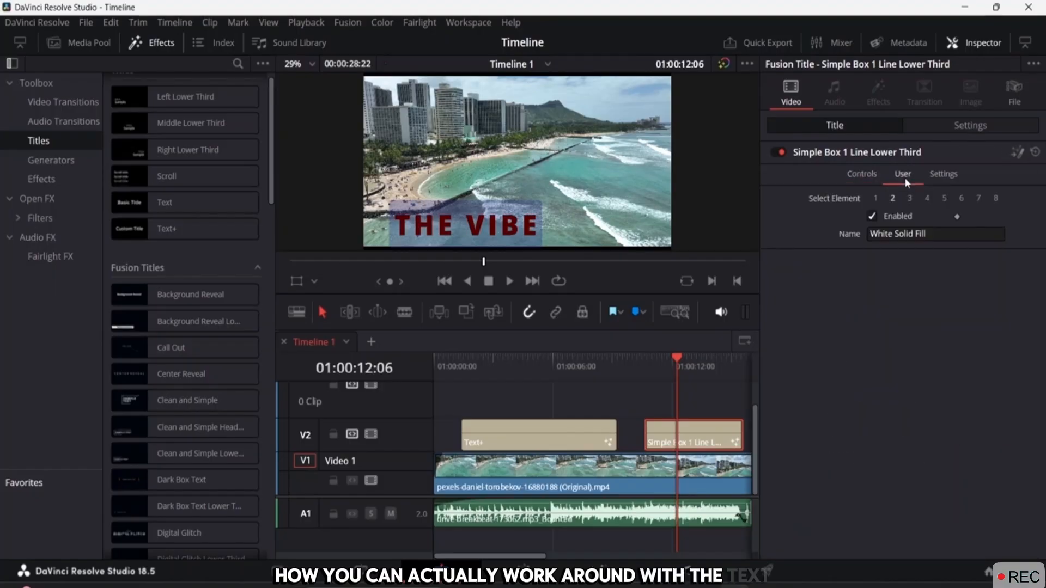
{"action": "left_click", "coordinate": [938, 180]}
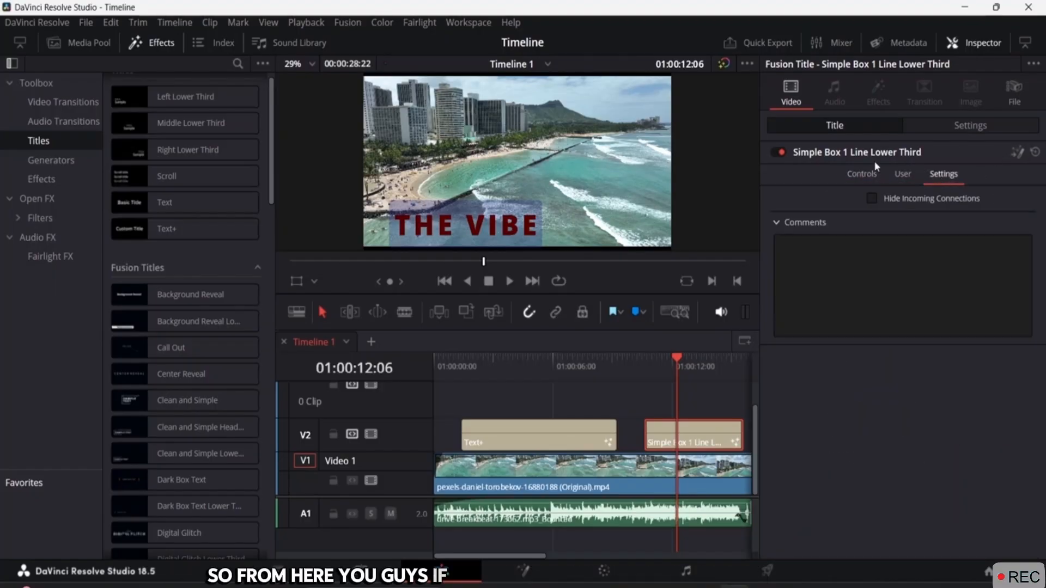
{"action": "left_click", "coordinate": [863, 173]}
- Collapse the lower third's controls, switch the title off and back on, and expand the controls again to review them
{"action": "left_click", "coordinate": [860, 156]}
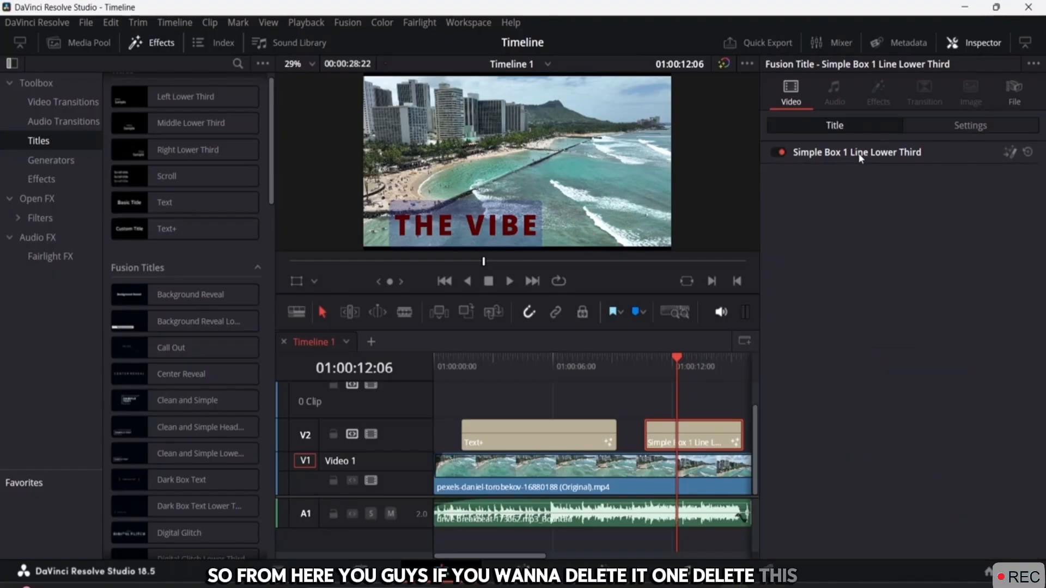
{"action": "left_click", "coordinate": [773, 152]}
{"action": "left_click", "coordinate": [775, 152]}
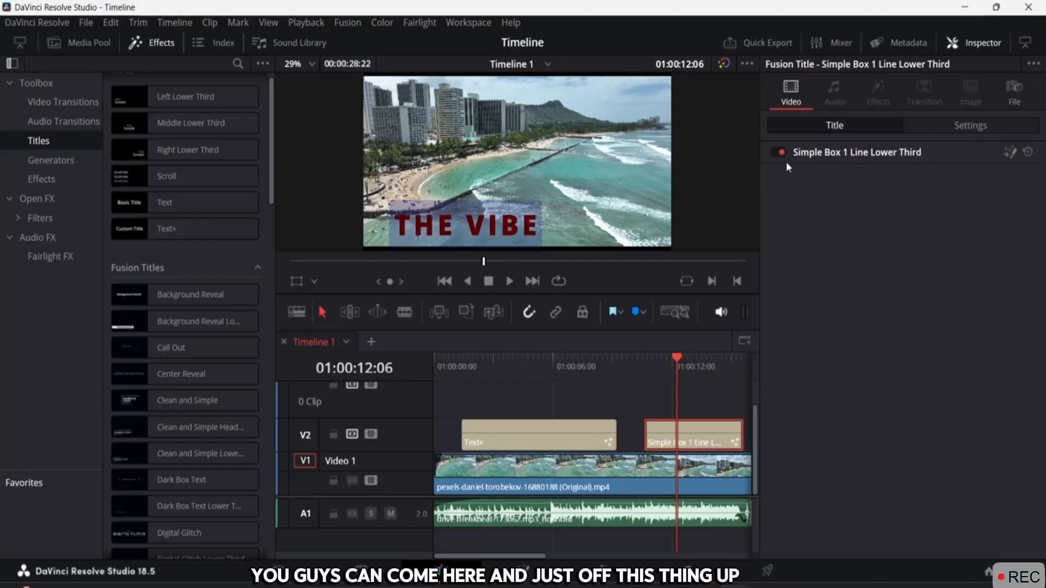
{"action": "left_click", "coordinate": [861, 154]}
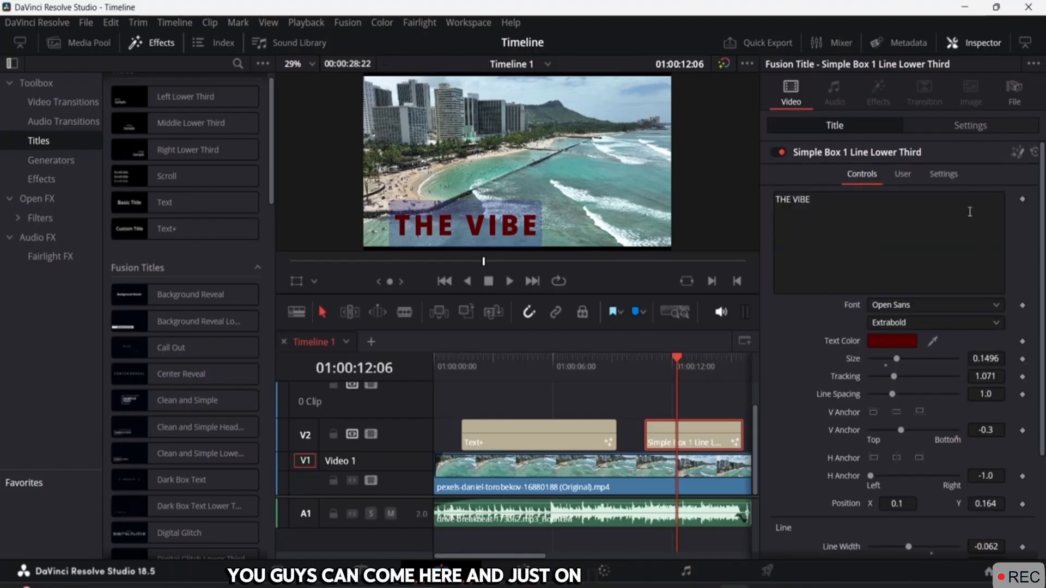
{"action": "scroll", "coordinate": [998, 401], "scroll_direction": "down", "scroll_amount": 3}
{"action": "scroll", "coordinate": [970, 421], "scroll_direction": "up", "scroll_amount": 3}
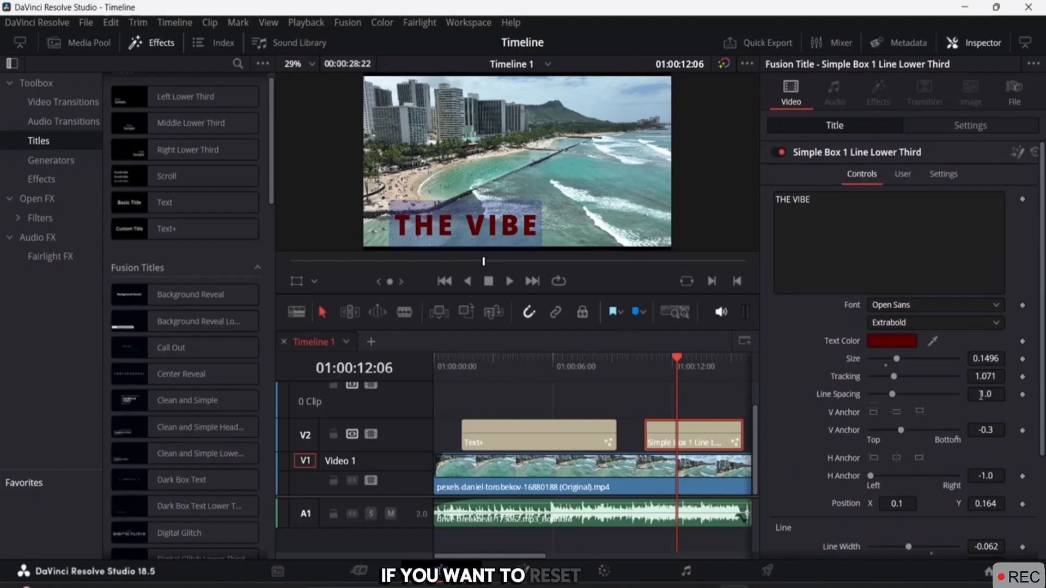
{"action": "scroll", "coordinate": [974, 363], "scroll_direction": "down", "scroll_amount": 3}
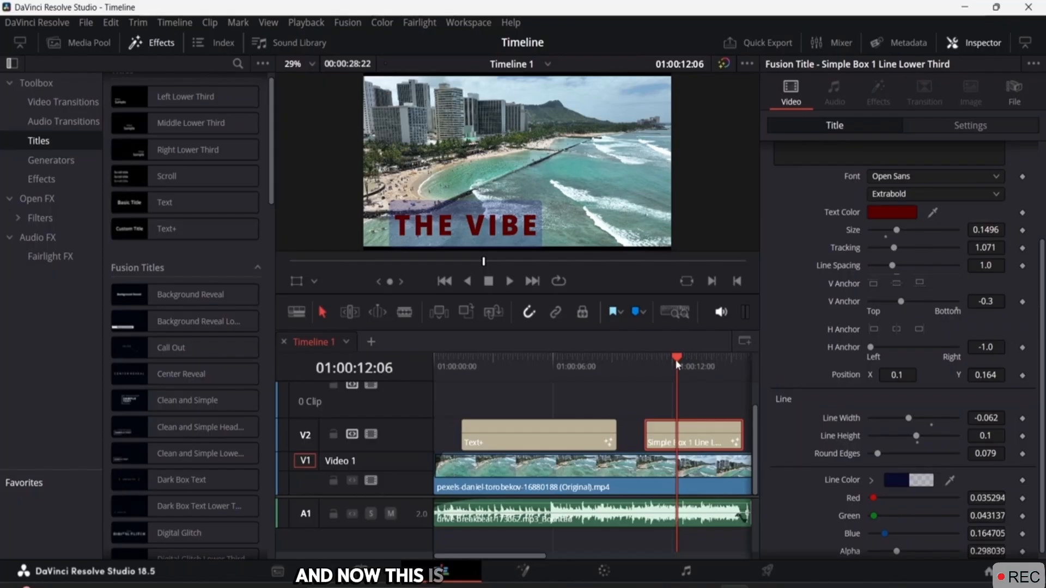
- Play the timeline from the beginning to review both titles over the video
{"action": "left_click_drag", "start_coordinate": [677, 364], "coordinate": [327, 374]}
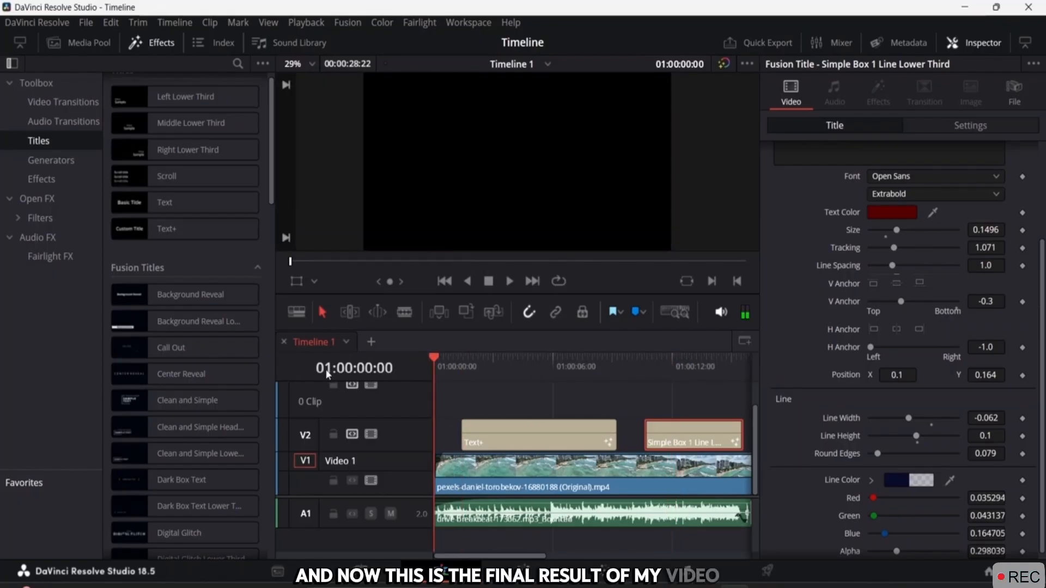
{"action": "key", "text": "space"}
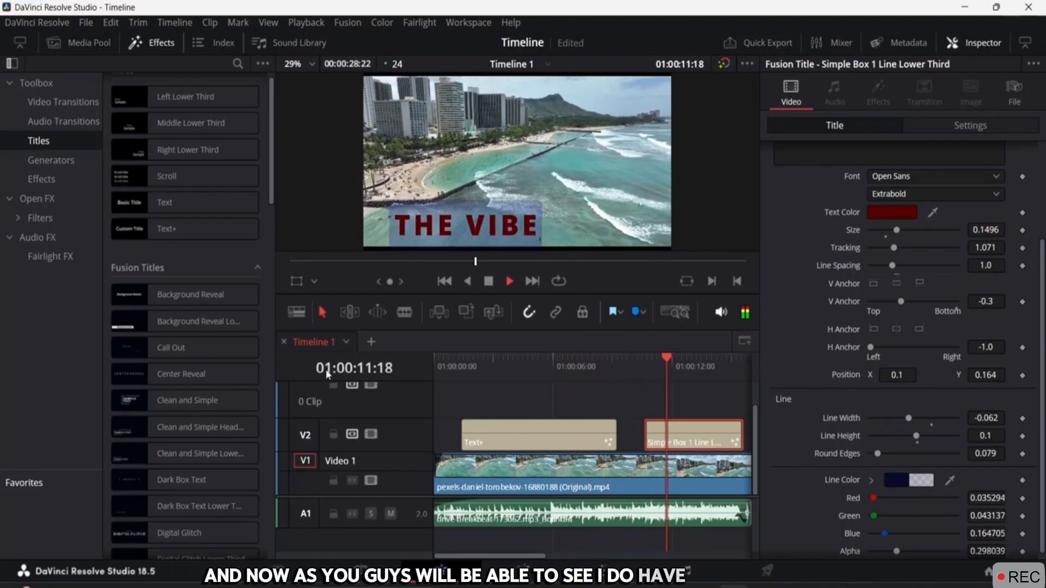
- Stop playback over the lower third and set its line color to red 0.0, blue 0.638 and alpha 0.094
{"action": "key", "text": "space"}
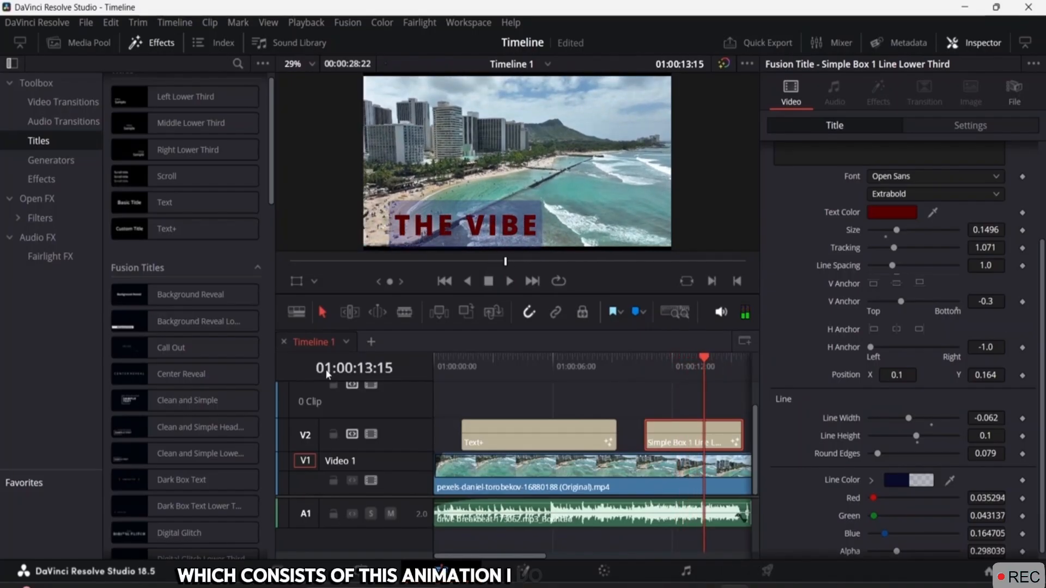
{"action": "left_click", "coordinate": [871, 482]}
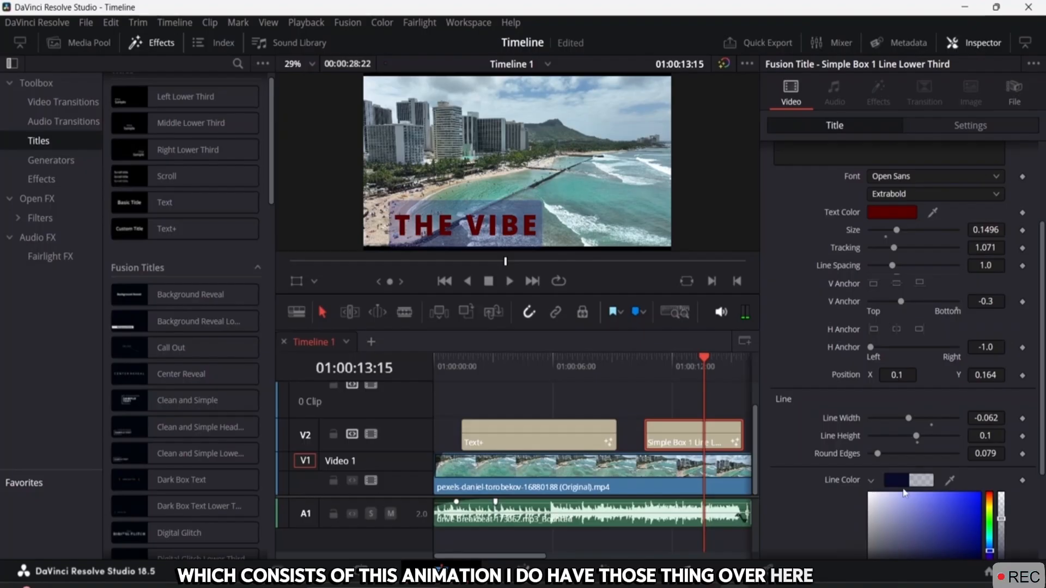
{"action": "scroll", "coordinate": [917, 501], "scroll_direction": "down", "scroll_amount": 3}
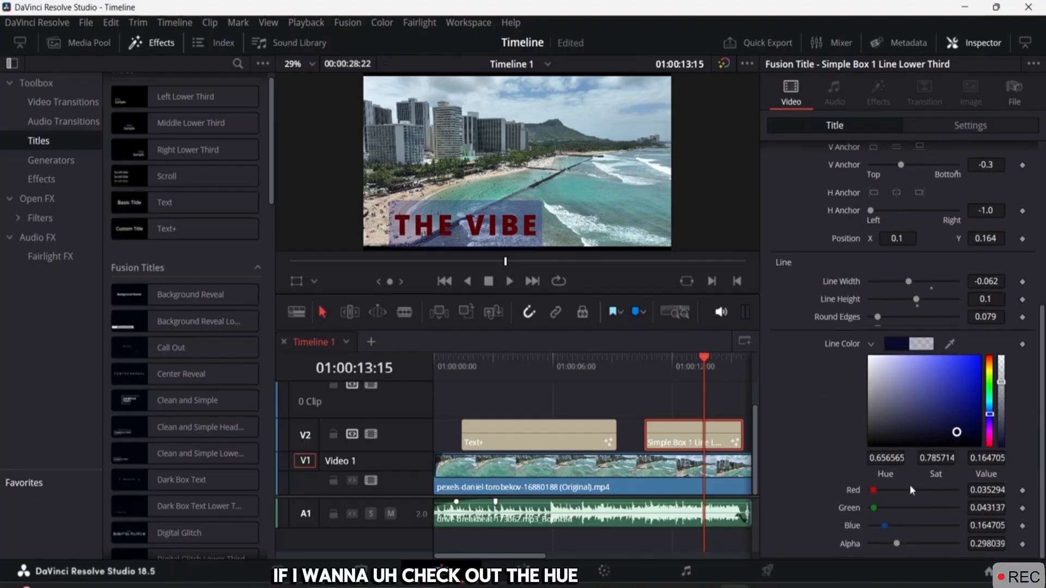
{"action": "mouse_move", "coordinate": [873, 490]}
{"action": "left_mouse_down"}
{"action": "mouse_move", "coordinate": [914, 498]}
{"action": "mouse_move", "coordinate": [870, 498]}
{"action": "left_mouse_up"}
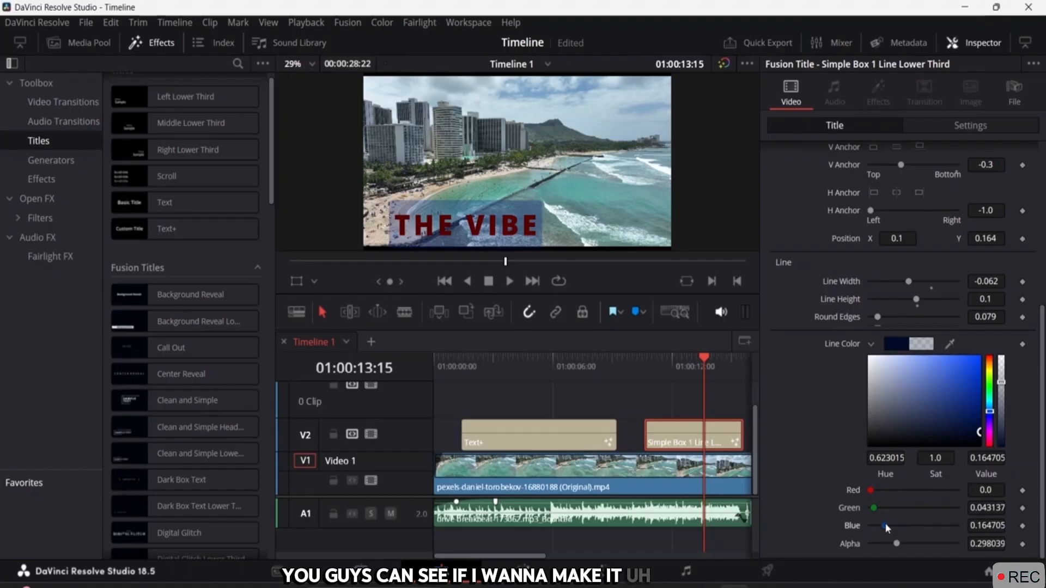
{"action": "mouse_move", "coordinate": [885, 525]}
{"action": "left_mouse_down"}
{"action": "mouse_move", "coordinate": [956, 531]}
{"action": "mouse_move", "coordinate": [904, 545]}
{"action": "mouse_move", "coordinate": [920, 548]}
{"action": "mouse_move", "coordinate": [865, 541]}
{"action": "mouse_move", "coordinate": [878, 544]}
{"action": "left_mouse_up"}
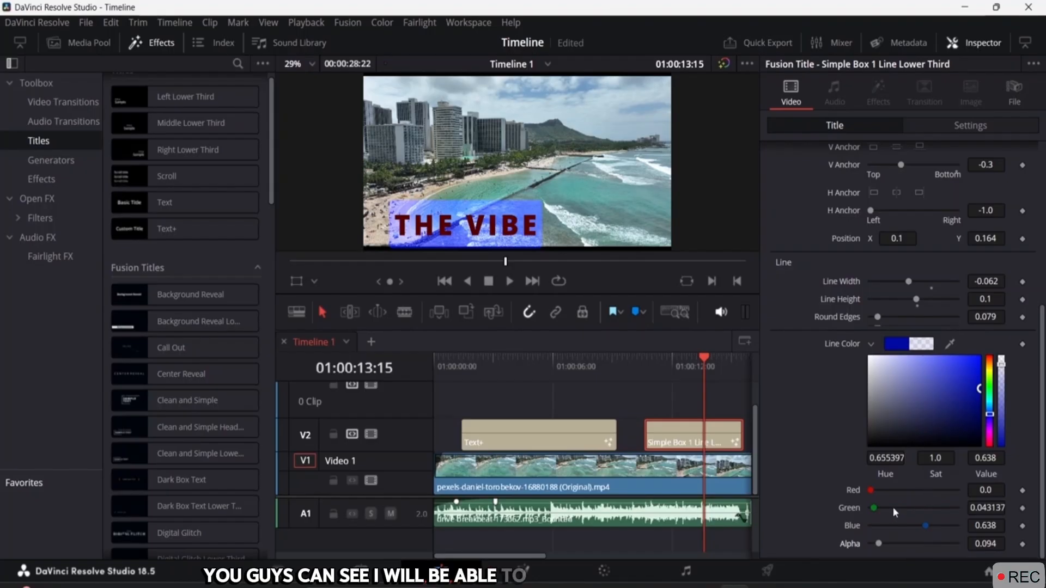
{"action": "mouse_move", "coordinate": [870, 492]}
{"action": "left_mouse_down"}
{"action": "mouse_move", "coordinate": [891, 494]}
{"action": "mouse_move", "coordinate": [871, 499]}
{"action": "left_mouse_up"}
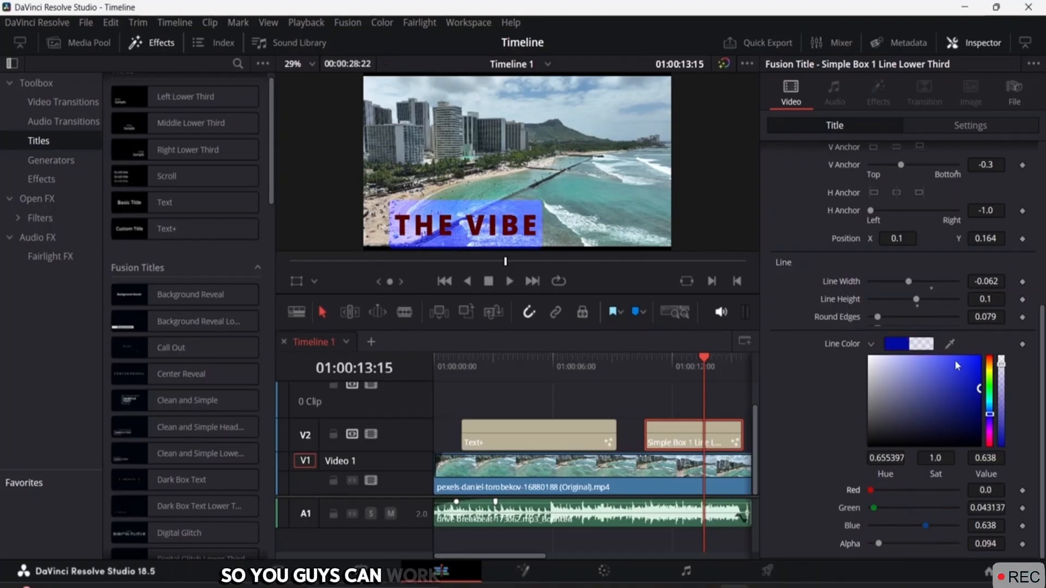
{"action": "left_click", "coordinate": [873, 346]}
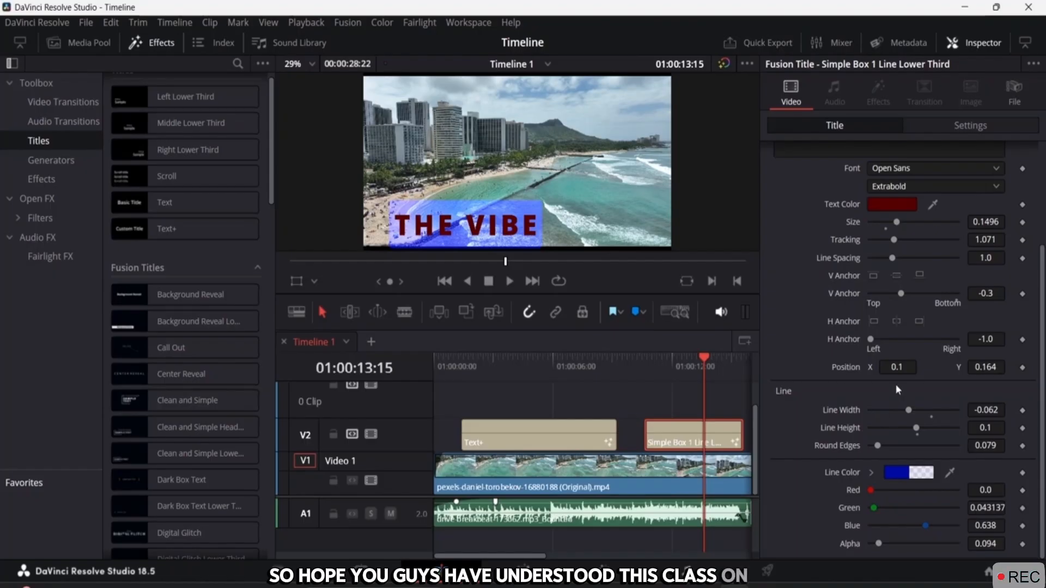
- Collapse the lower third's controls and switch the viewer overlay to Crop and on to Transform
{"action": "scroll", "coordinate": [896, 390], "scroll_direction": "up", "scroll_amount": 3}
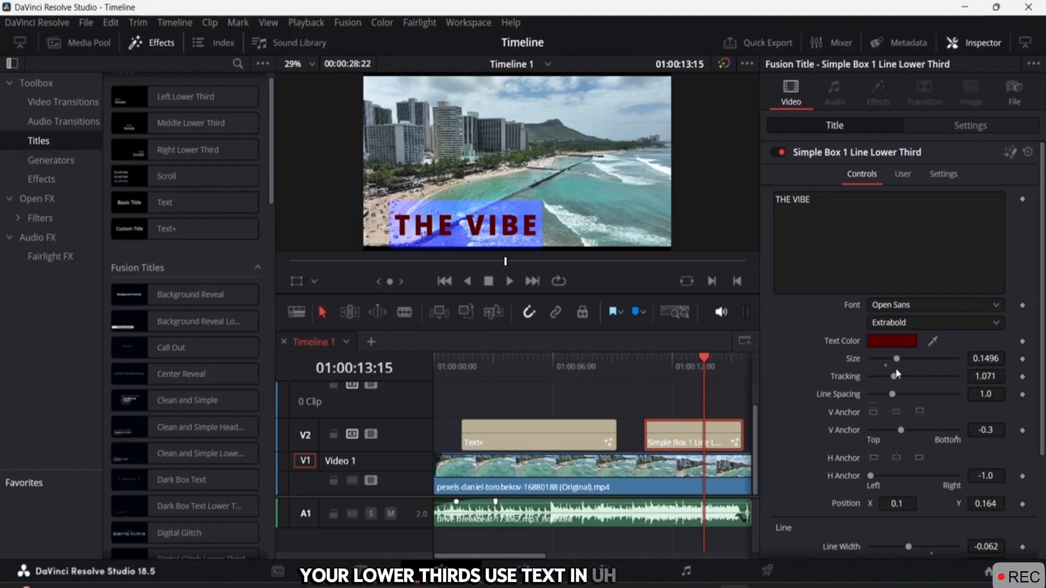
{"action": "left_click", "coordinate": [832, 157]}
{"action": "left_click", "coordinate": [315, 280]}
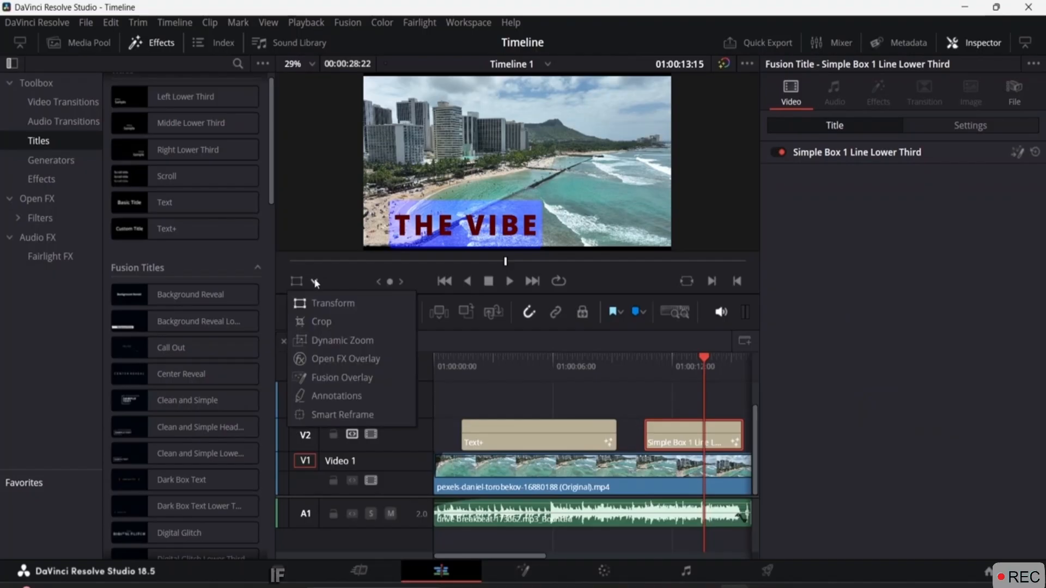
{"action": "left_click", "coordinate": [330, 322]}
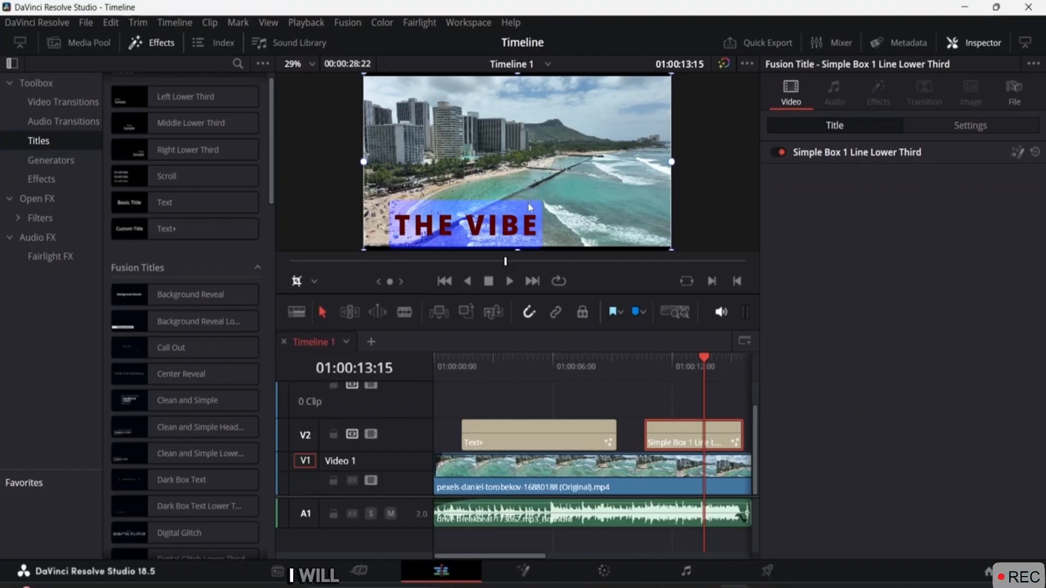
{"action": "left_click", "coordinate": [314, 281]}
{"action": "left_click", "coordinate": [327, 303]}
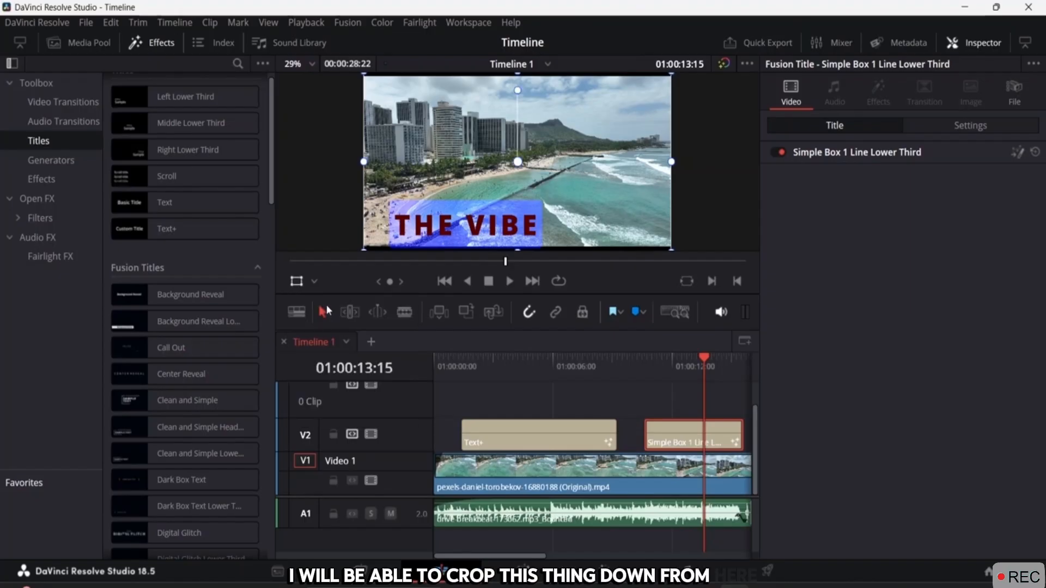
- Expand the lower third's controls, open its composition on the Fusion page to view the nodes, and return to the Edit page
{"action": "left_click", "coordinate": [846, 154]}
{"action": "scroll", "coordinate": [898, 234], "scroll_direction": "down", "scroll_amount": 3}
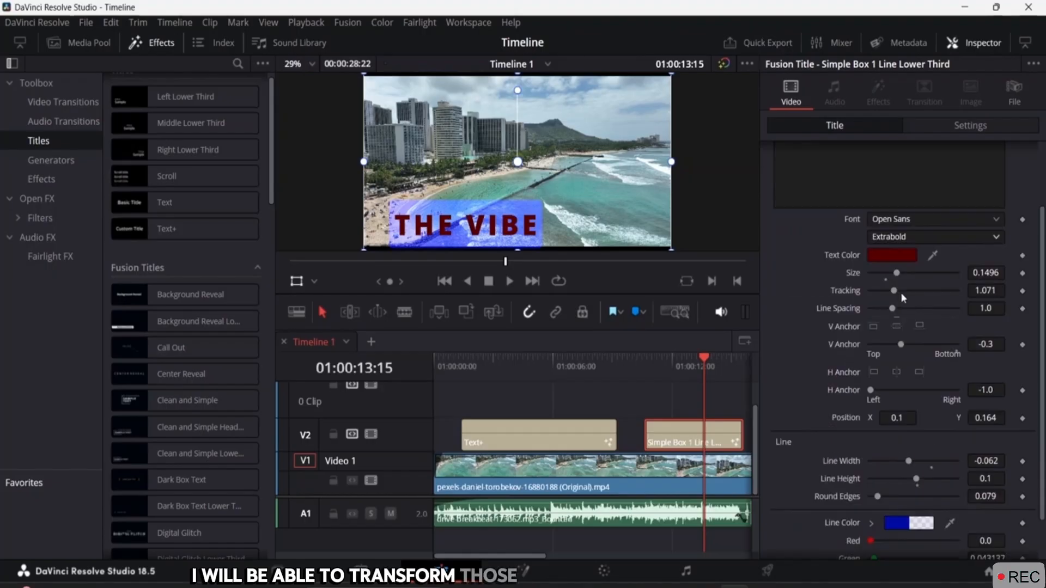
{"action": "scroll", "coordinate": [908, 404], "scroll_direction": "up", "scroll_amount": 3}
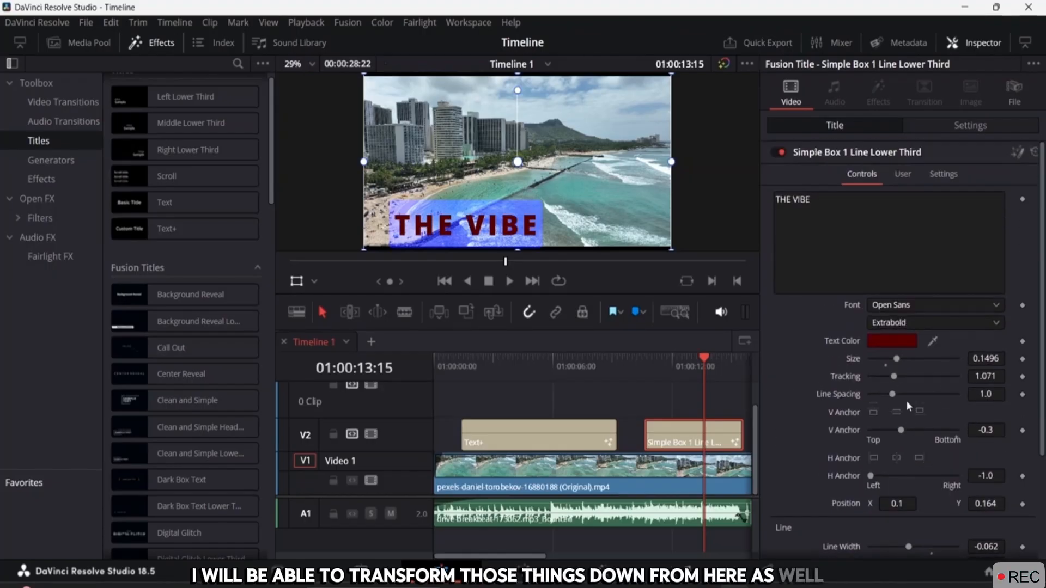
{"action": "left_click", "coordinate": [1017, 152]}
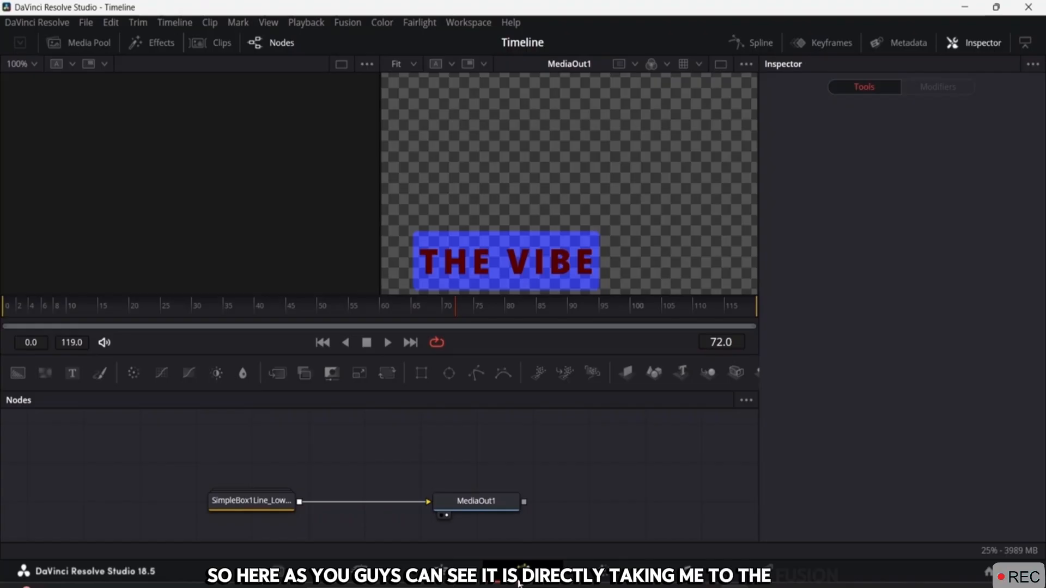
{"action": "left_click", "coordinate": [444, 572]}
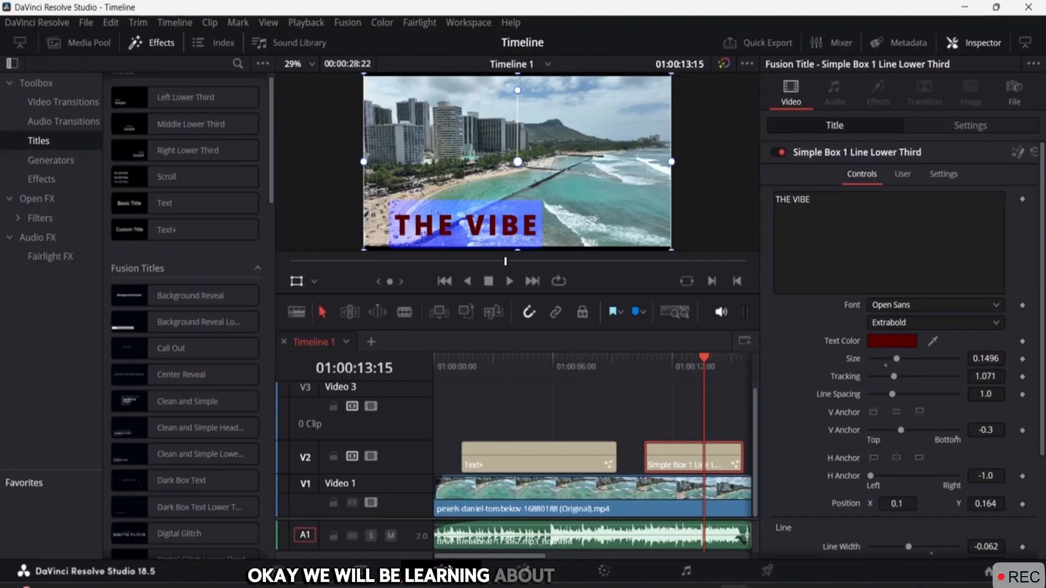